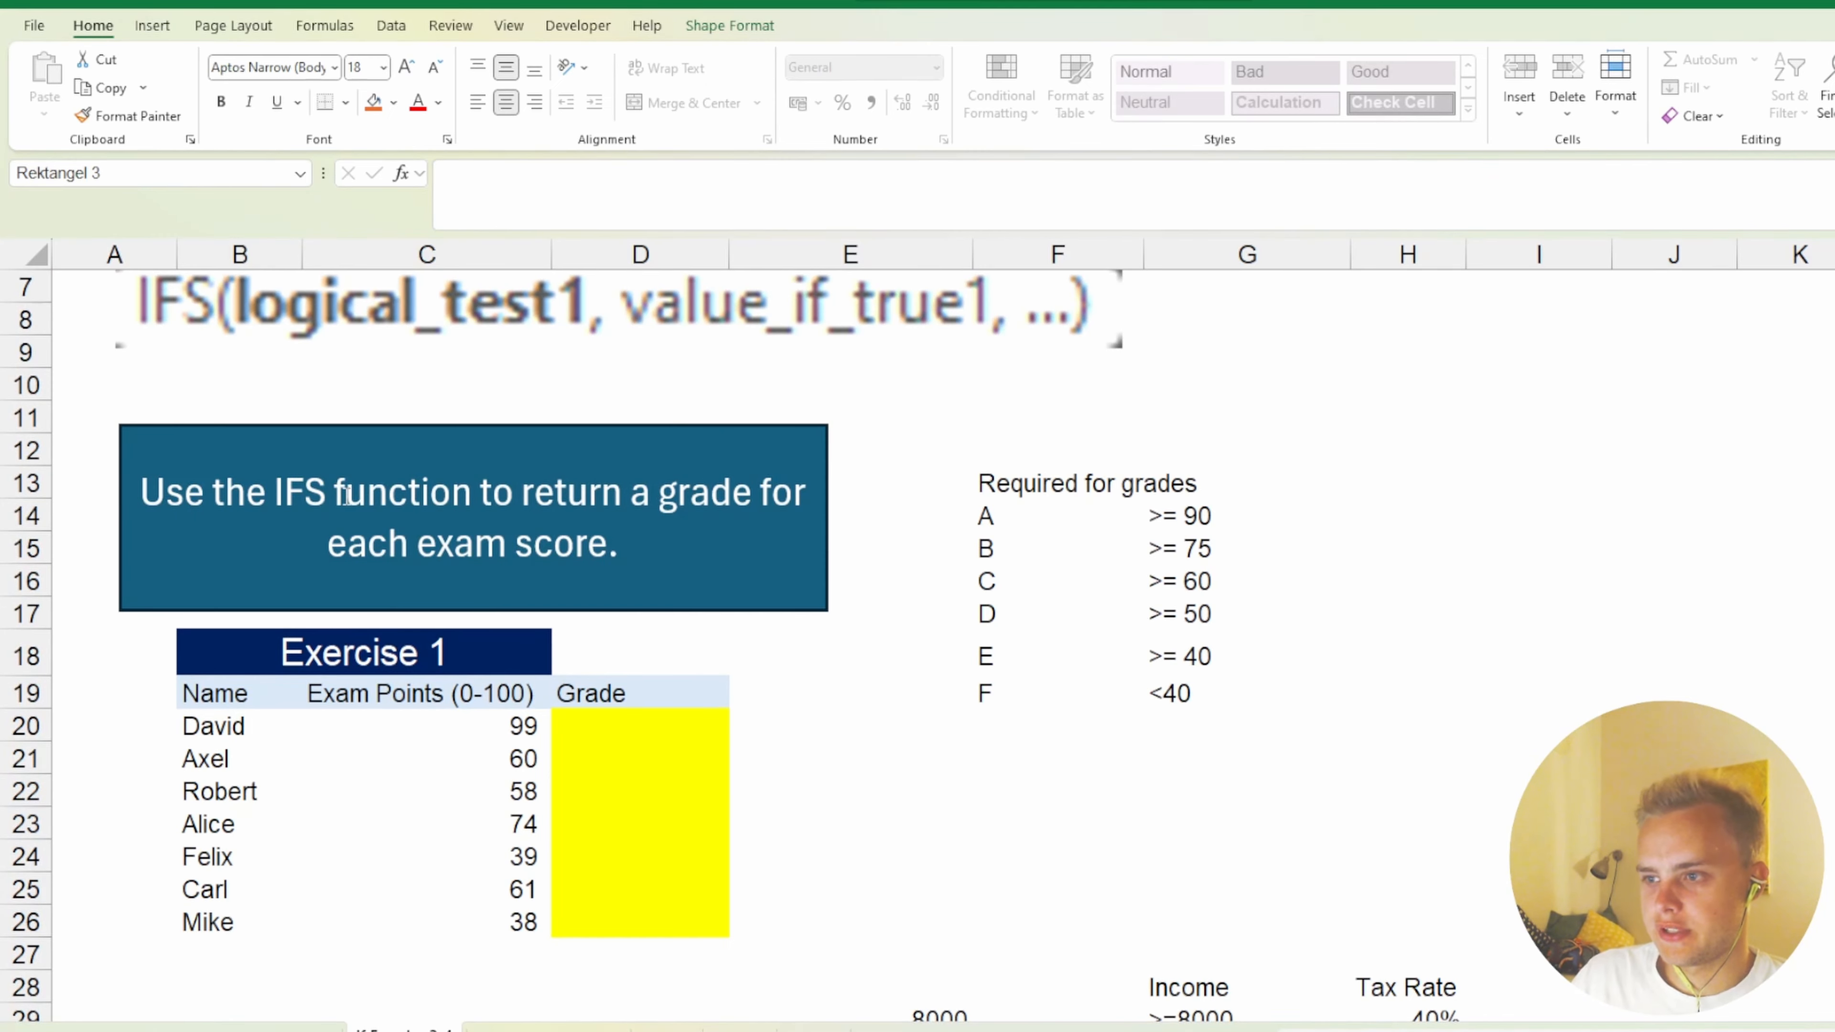
Start an IFS formula in D20 that returns "A" when the exam points in C20 are >=90.
{"action": "scroll", "coordinate": [347, 498], "scroll_direction": "up", "scroll_amount": 1}
{"action": "scroll", "coordinate": [602, 721], "scroll_direction": "down", "scroll_amount": 1}
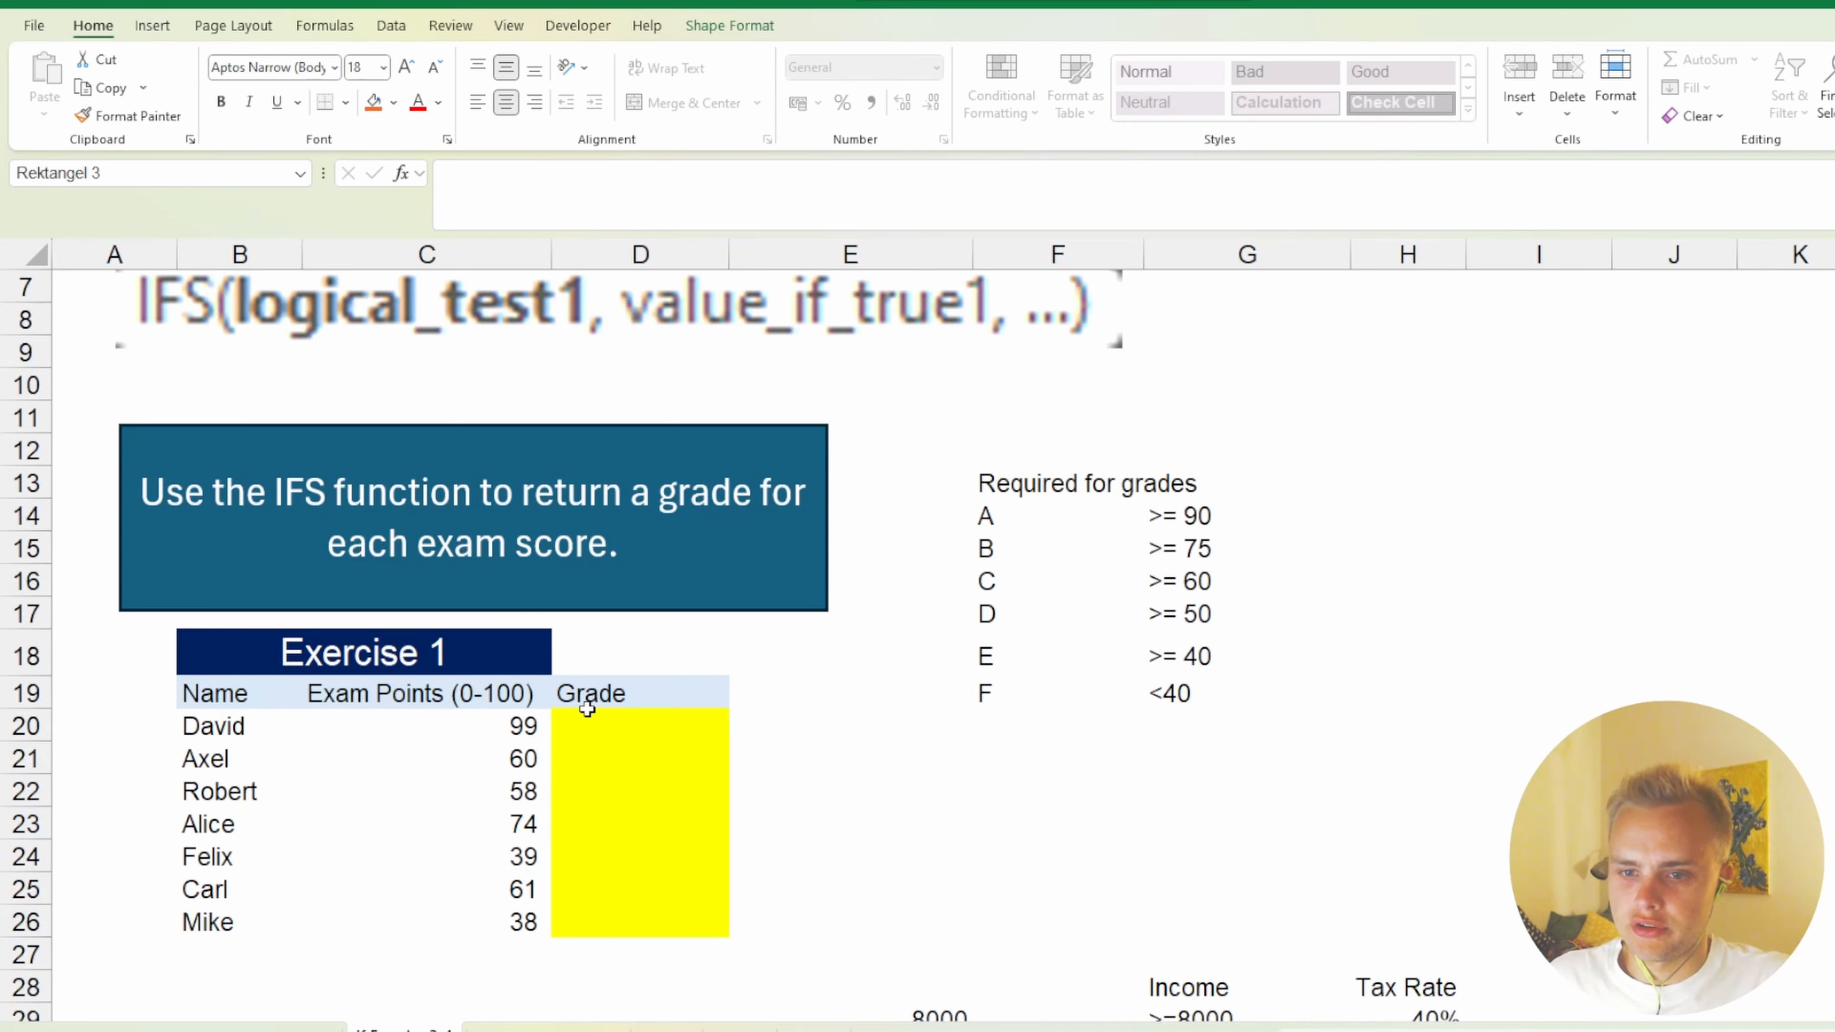
{"action": "left_click", "coordinate": [614, 726]}
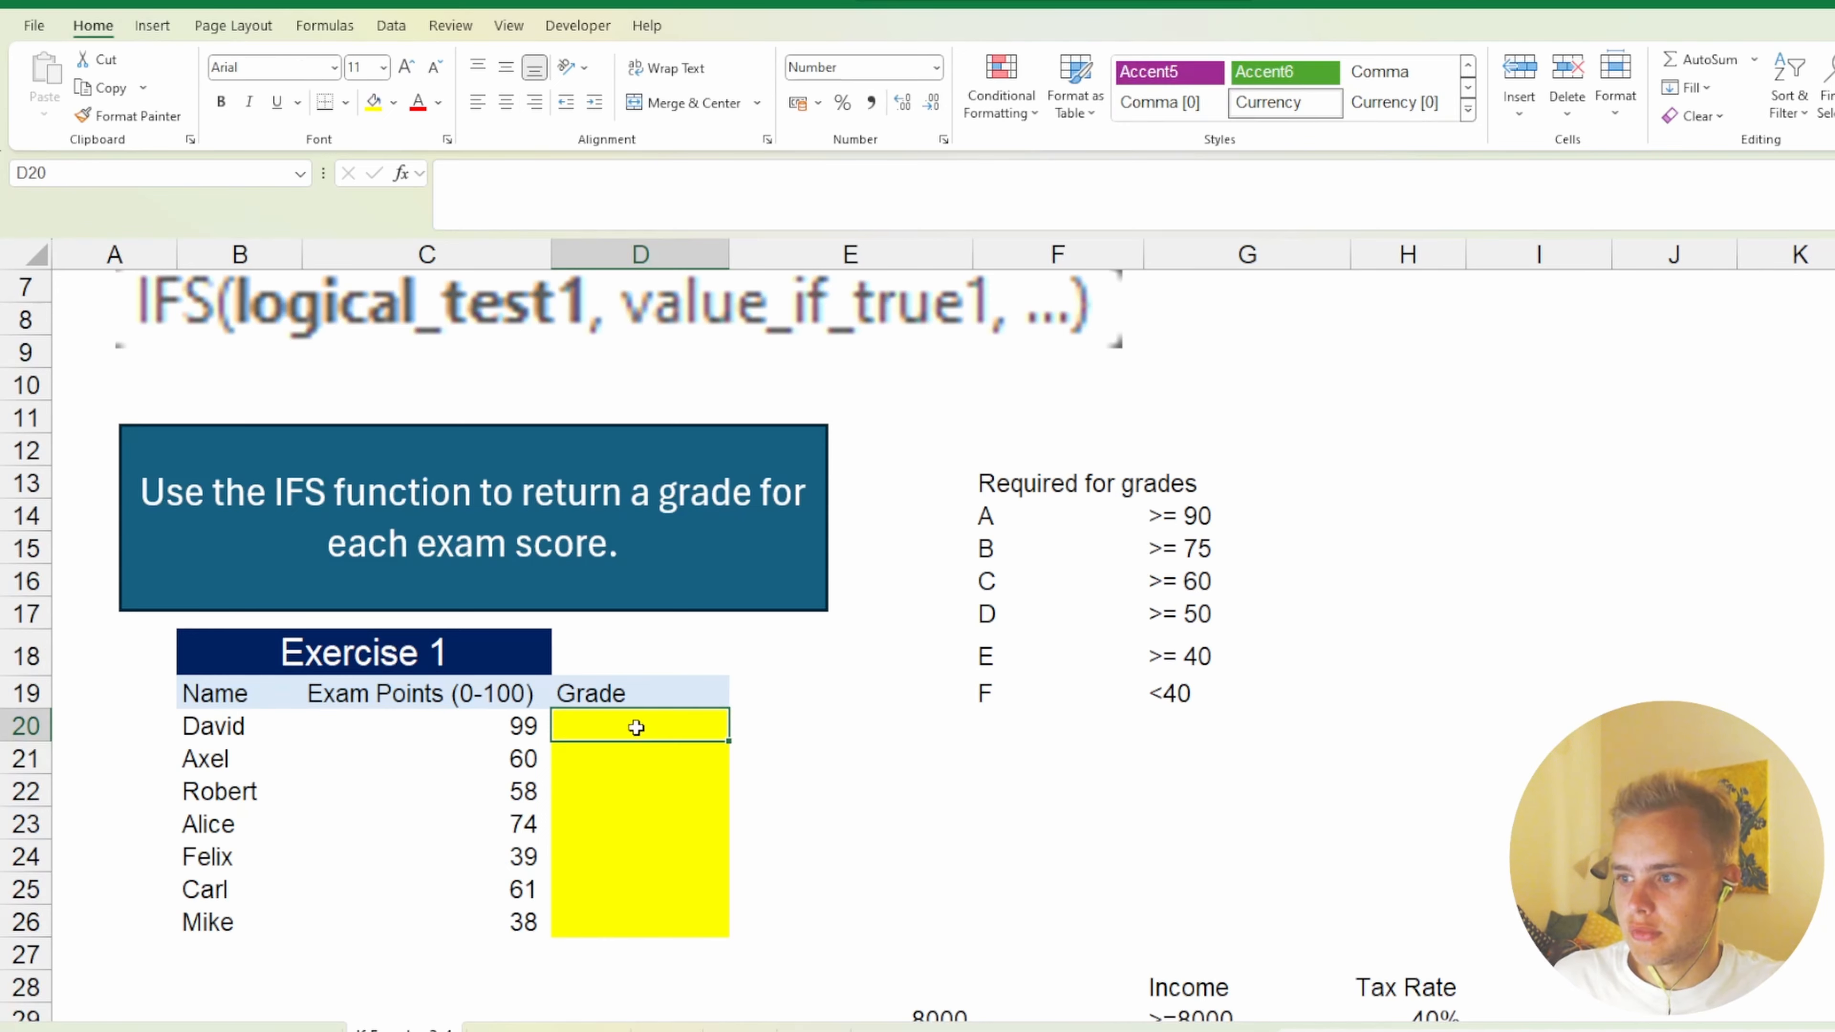
{"action": "scroll", "coordinate": [831, 712], "scroll_direction": "down", "scroll_amount": 1}
{"action": "scroll", "coordinate": [842, 692], "scroll_direction": "down", "scroll_amount": 1}
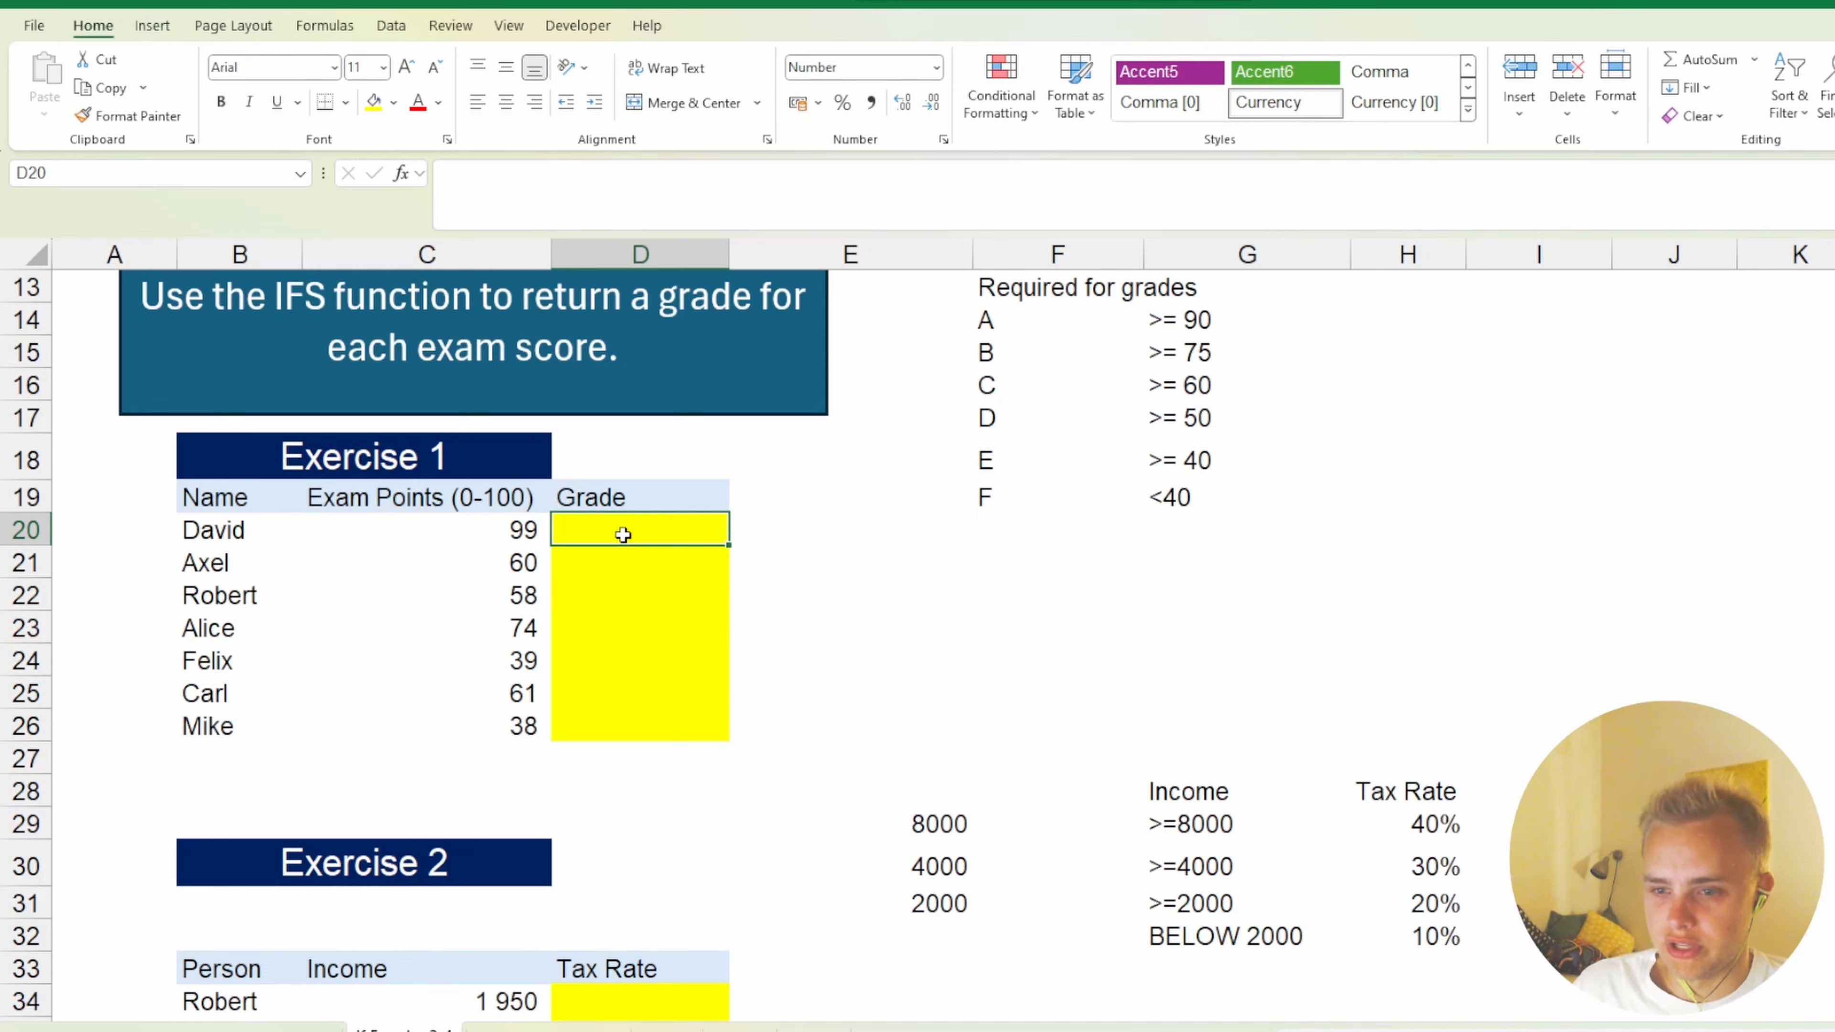
{"action": "type", "text": "=ifs"}
{"action": "key", "text": "Tab"}
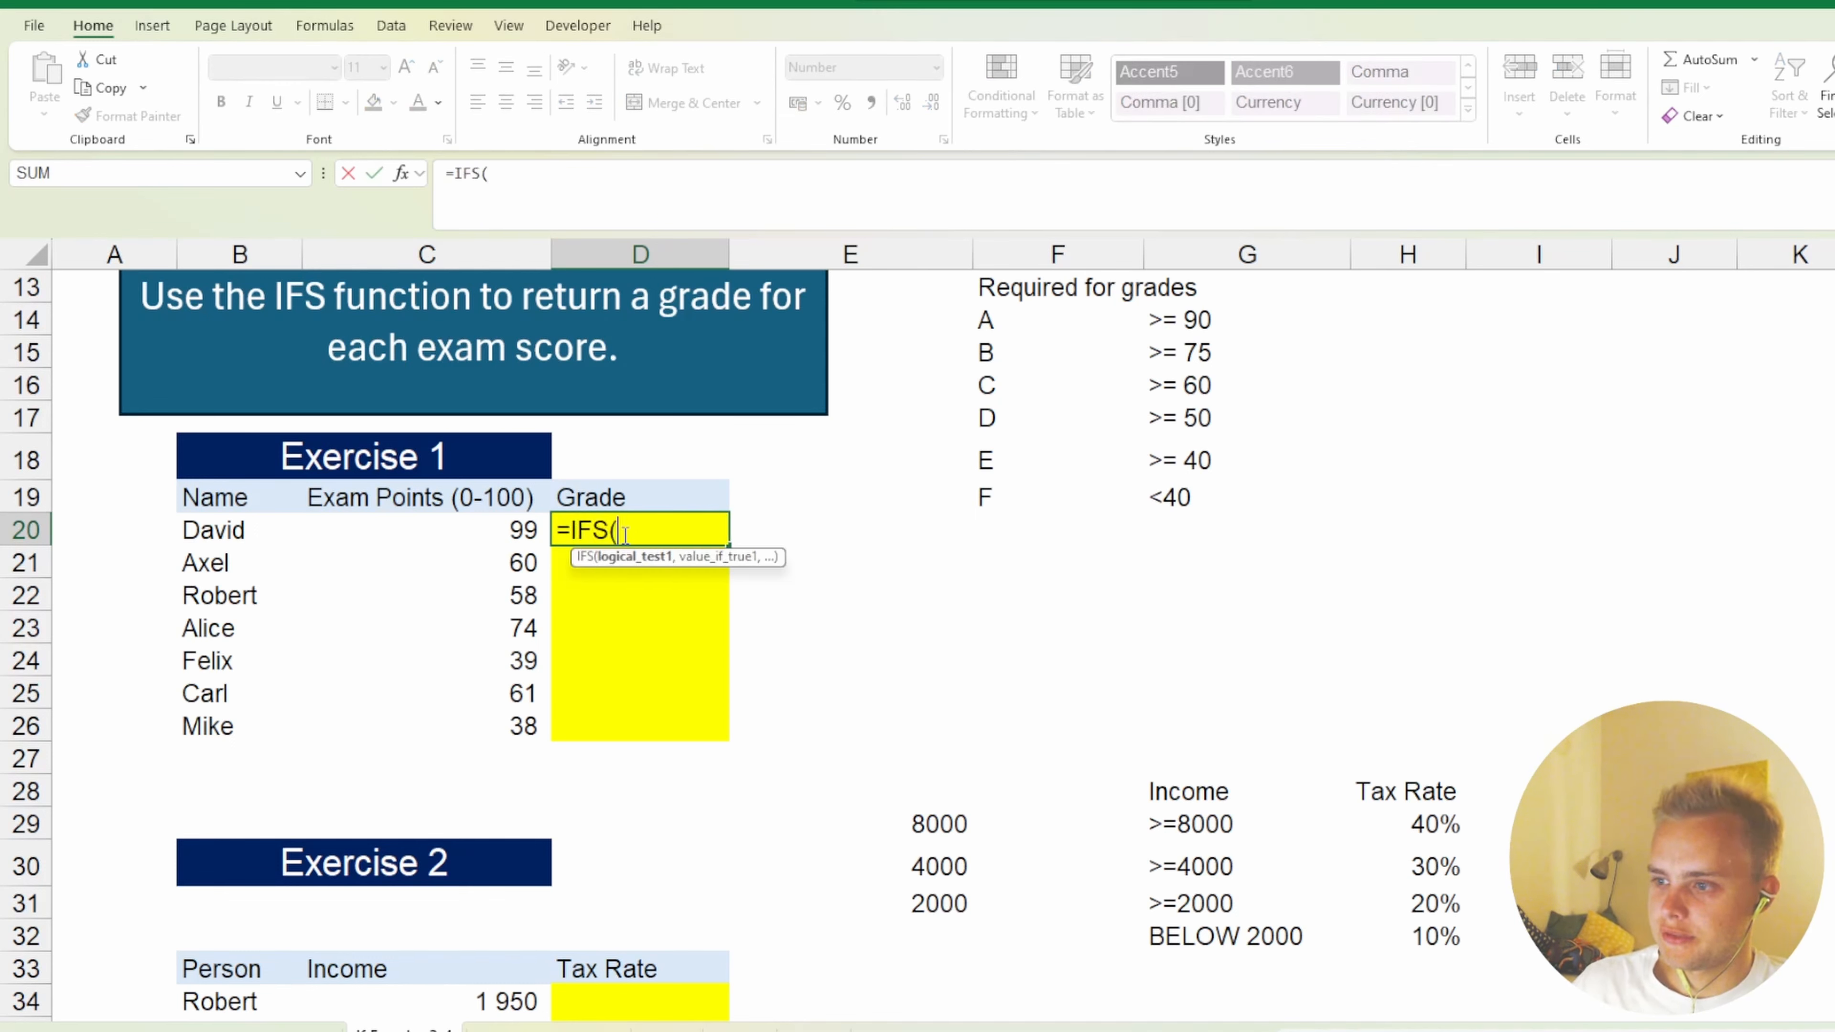
{"action": "key", "text": "Left"}
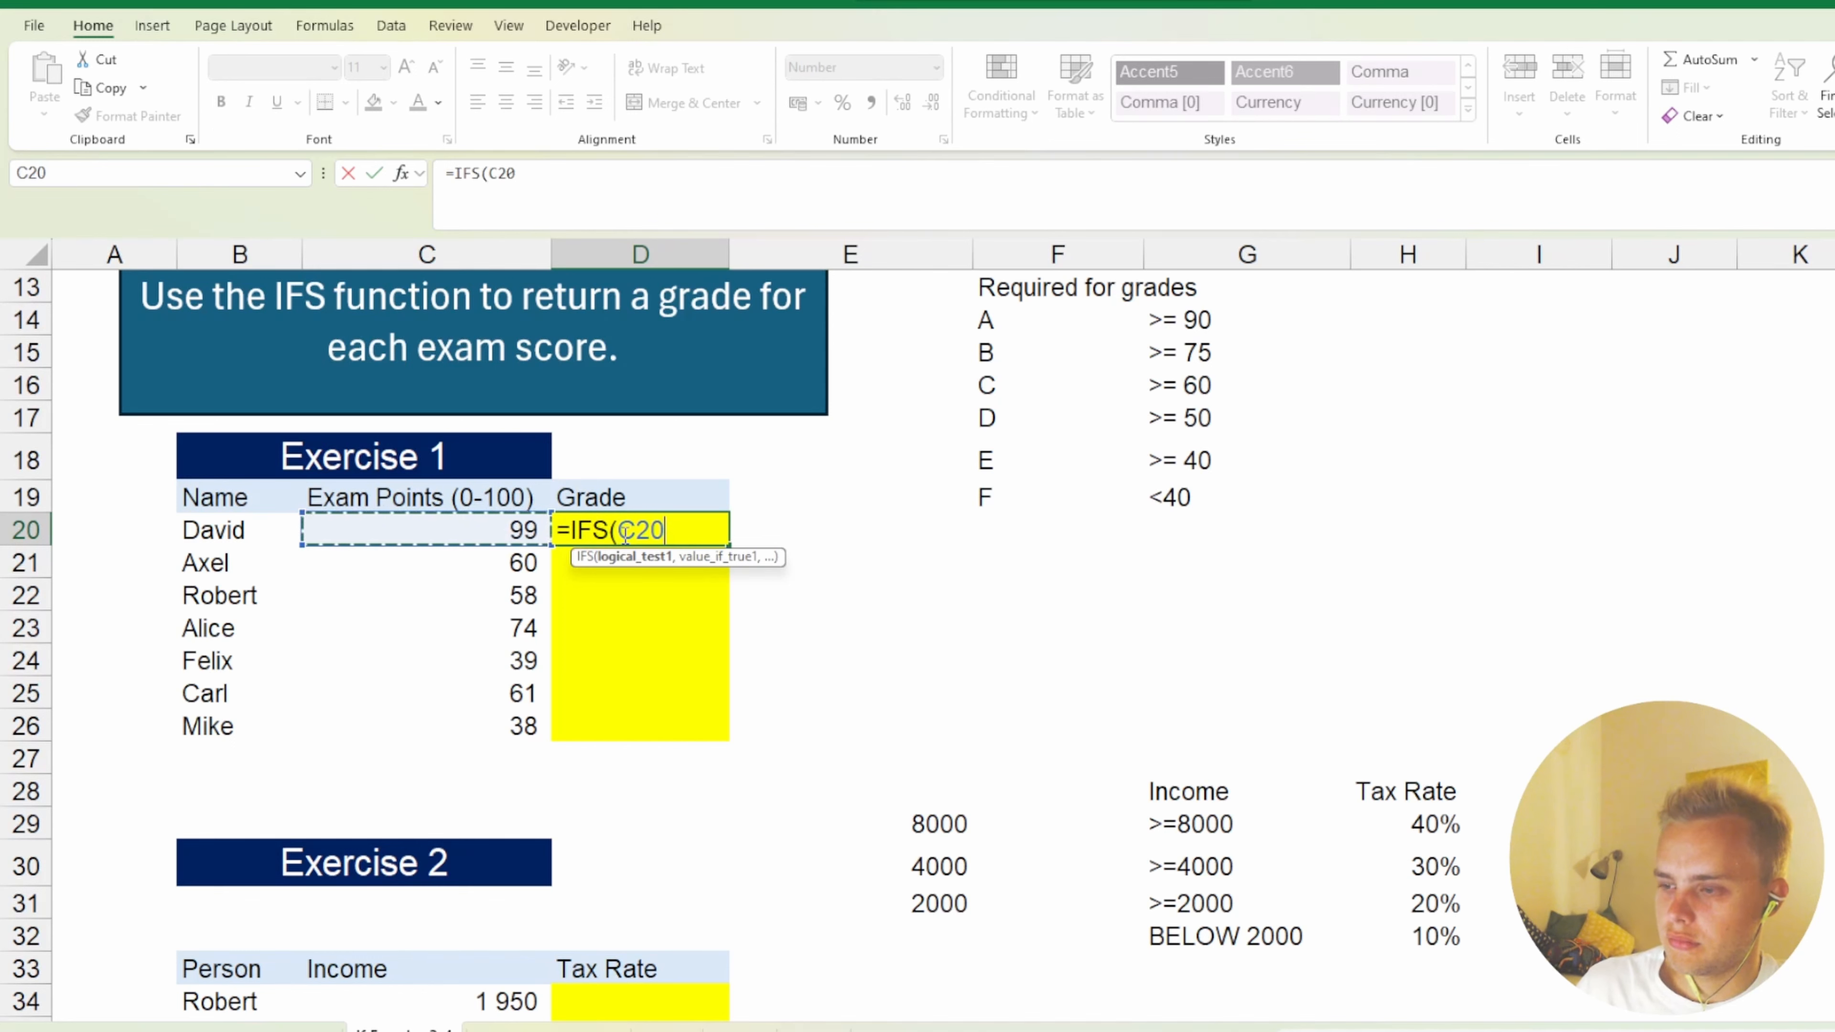
{"action": "type", "text": ">=90"}
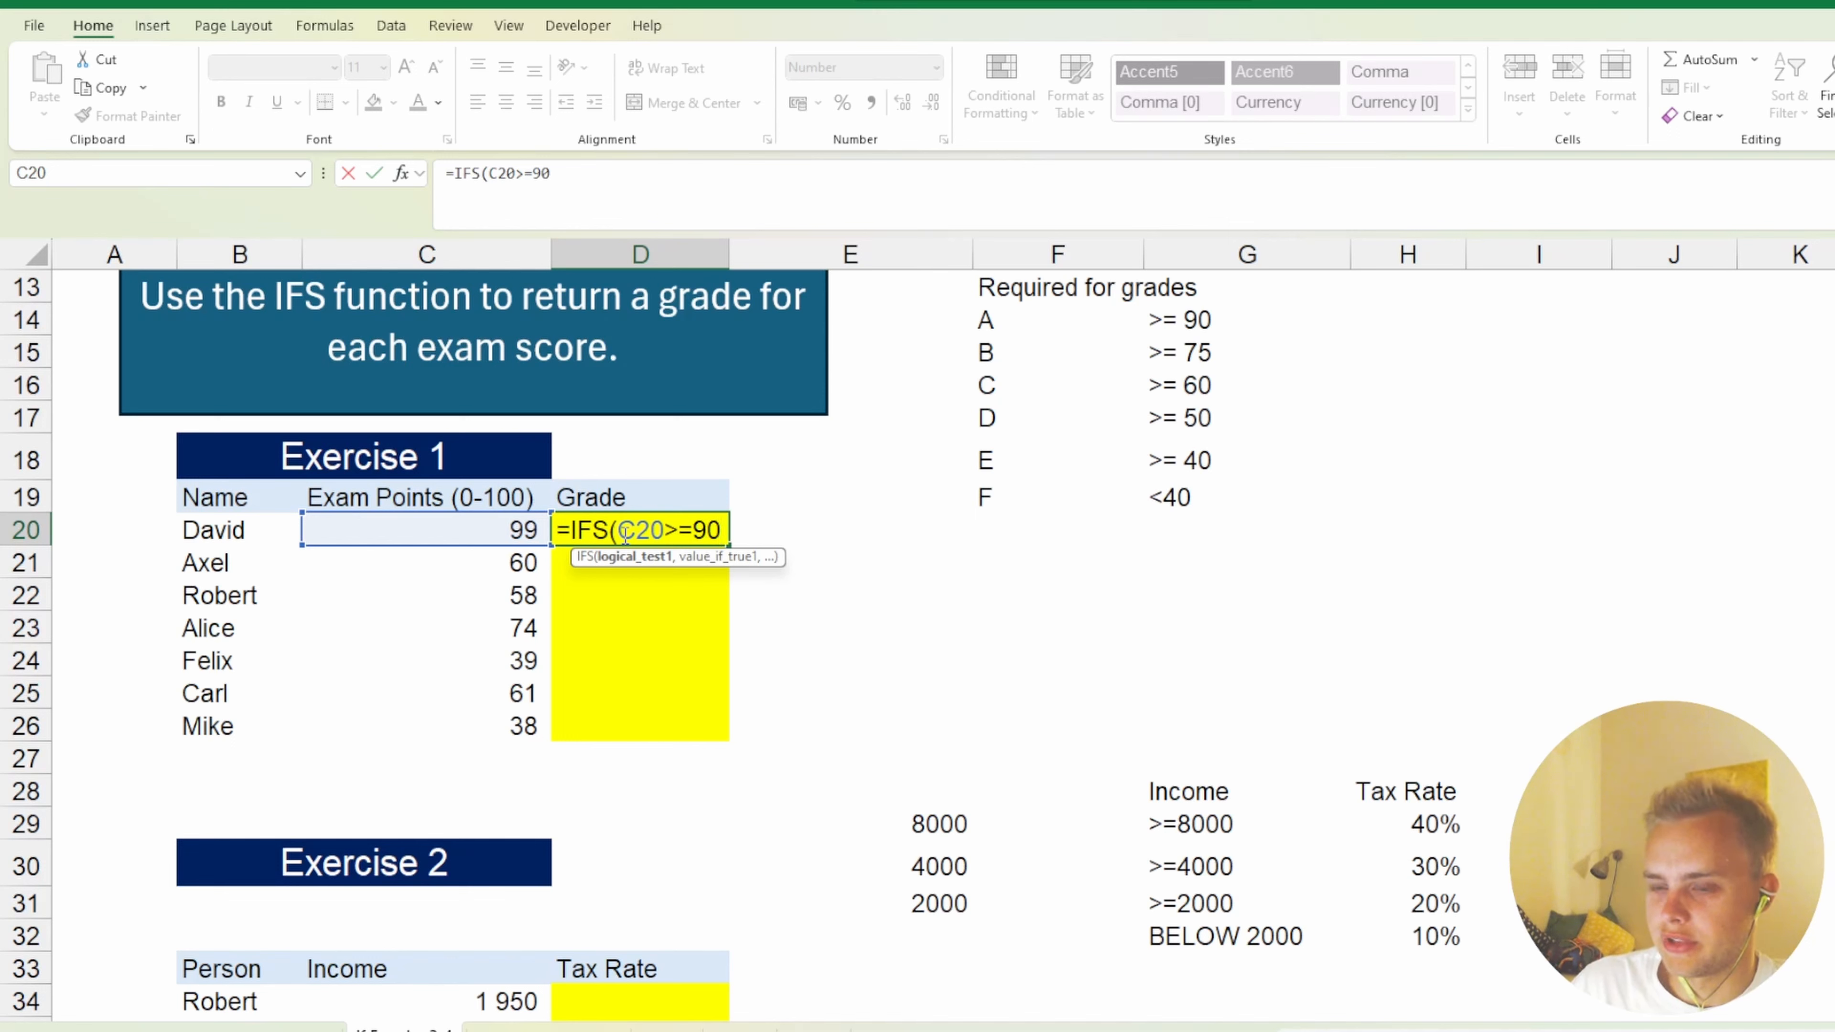
{"action": "type", "text": ","}
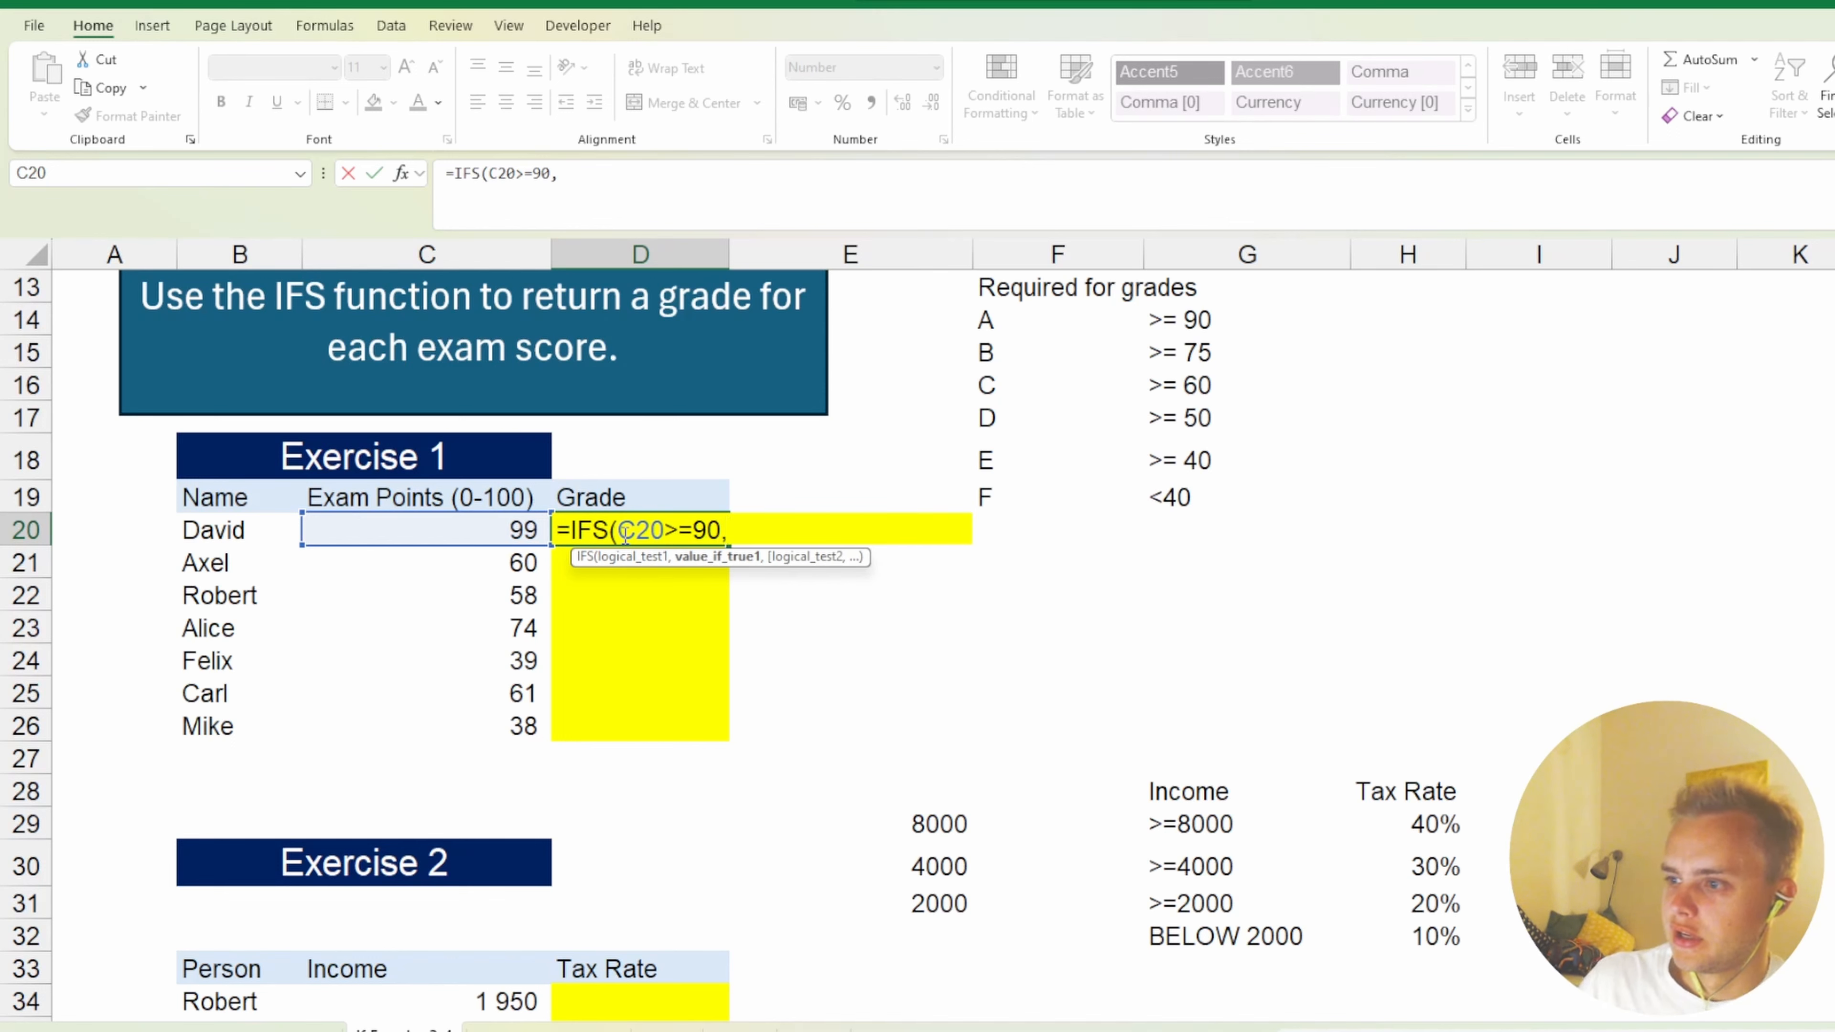
{"action": "type", "text": "\"A\","}
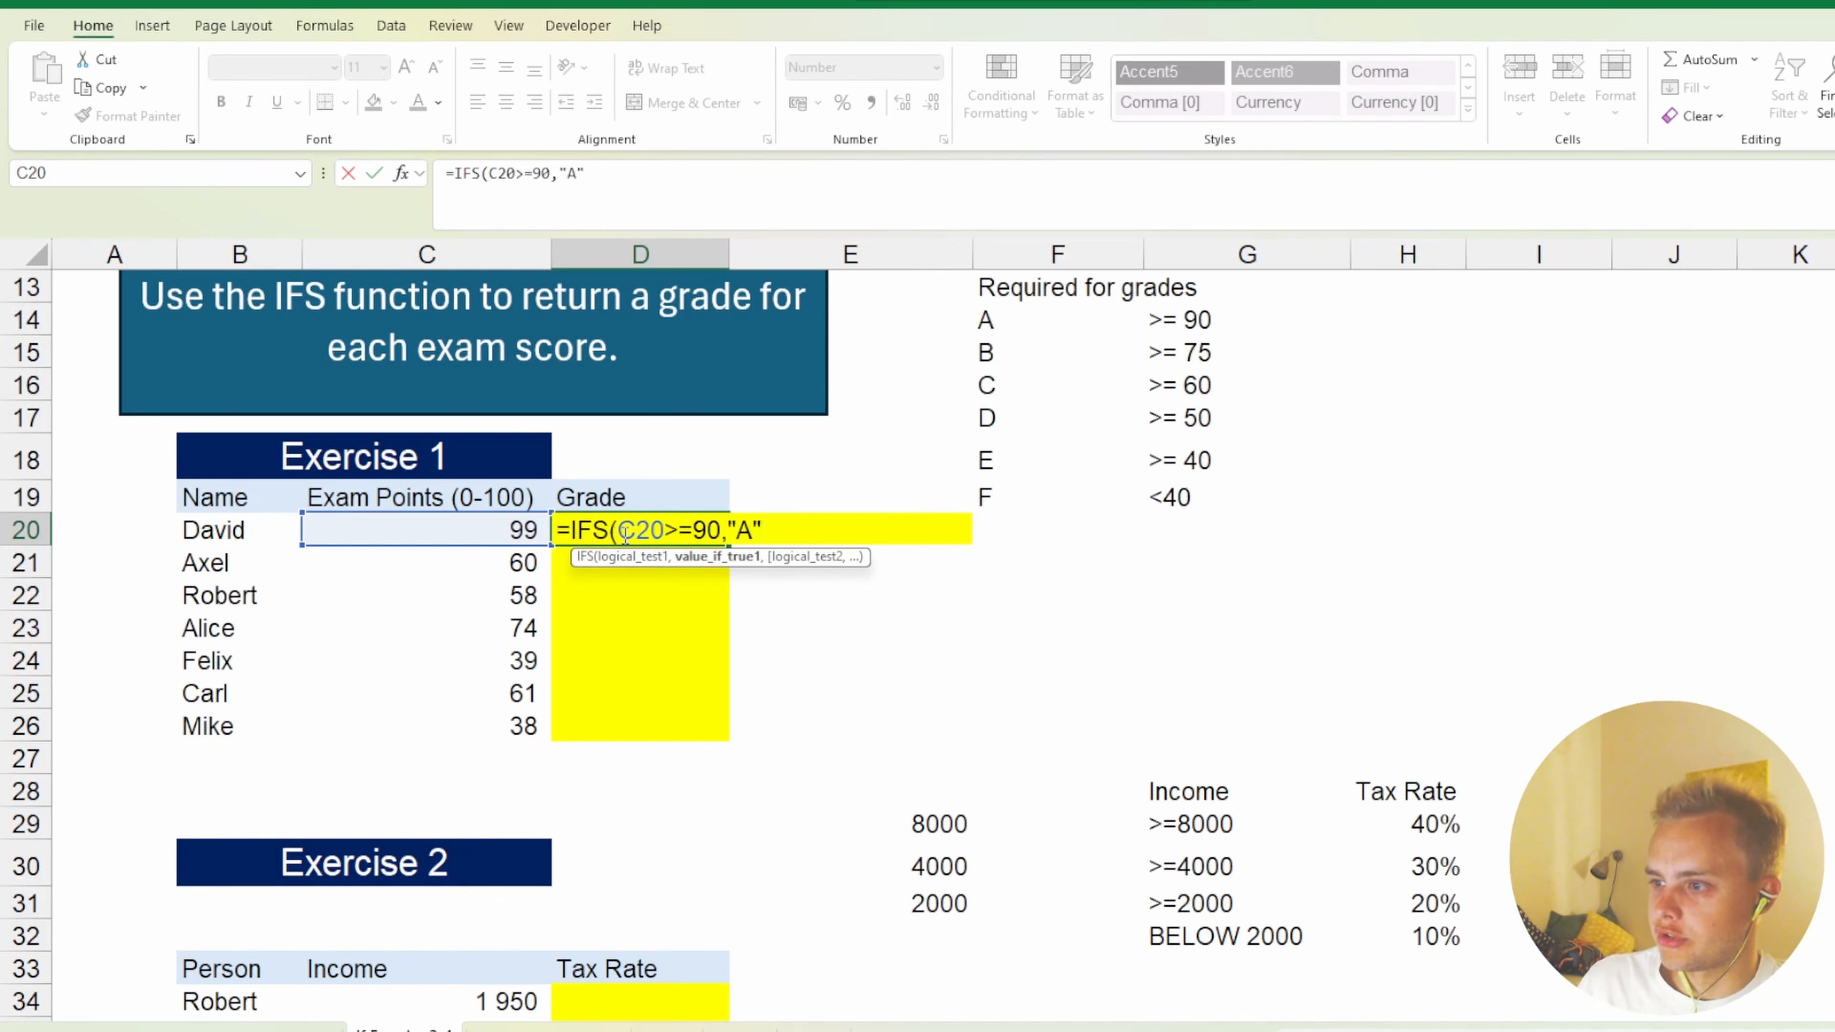
Extend the IFS formula with tests returning "B" for C20>=75 and "C" for C20>=60.
{"action": "type", "text": "C20>="}
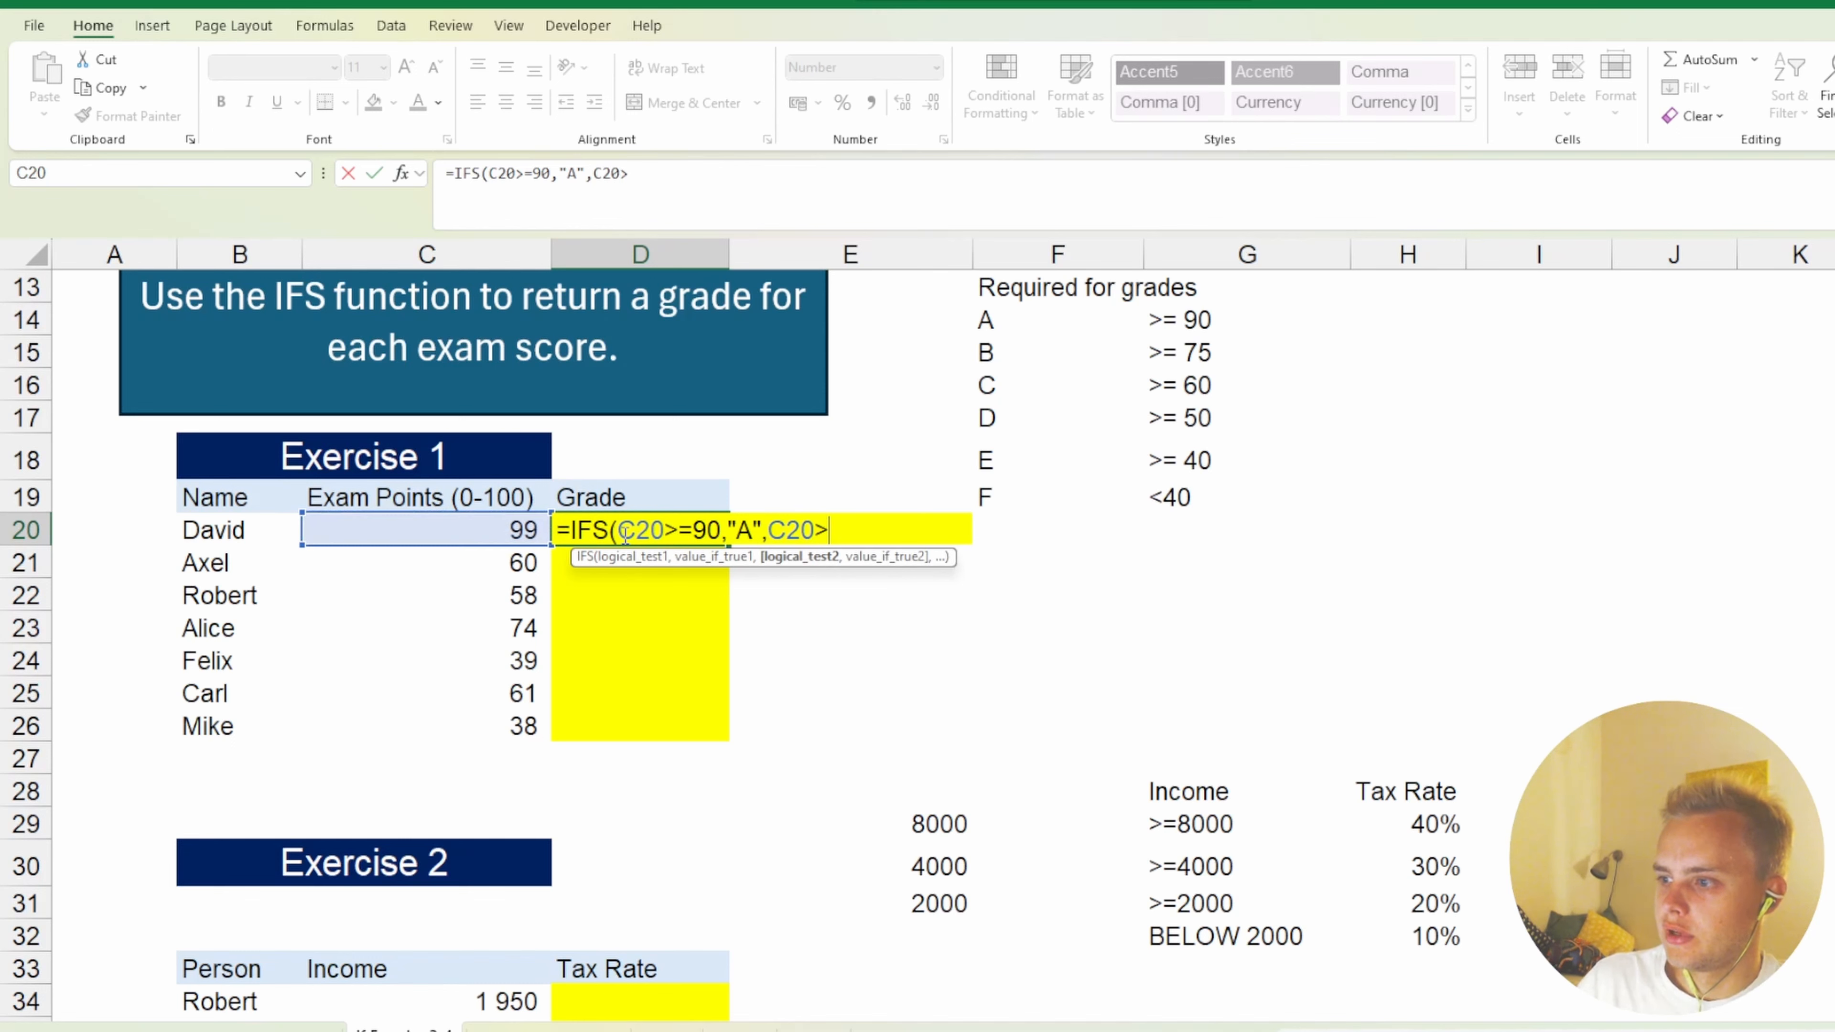
{"action": "type", "text": "75,"}
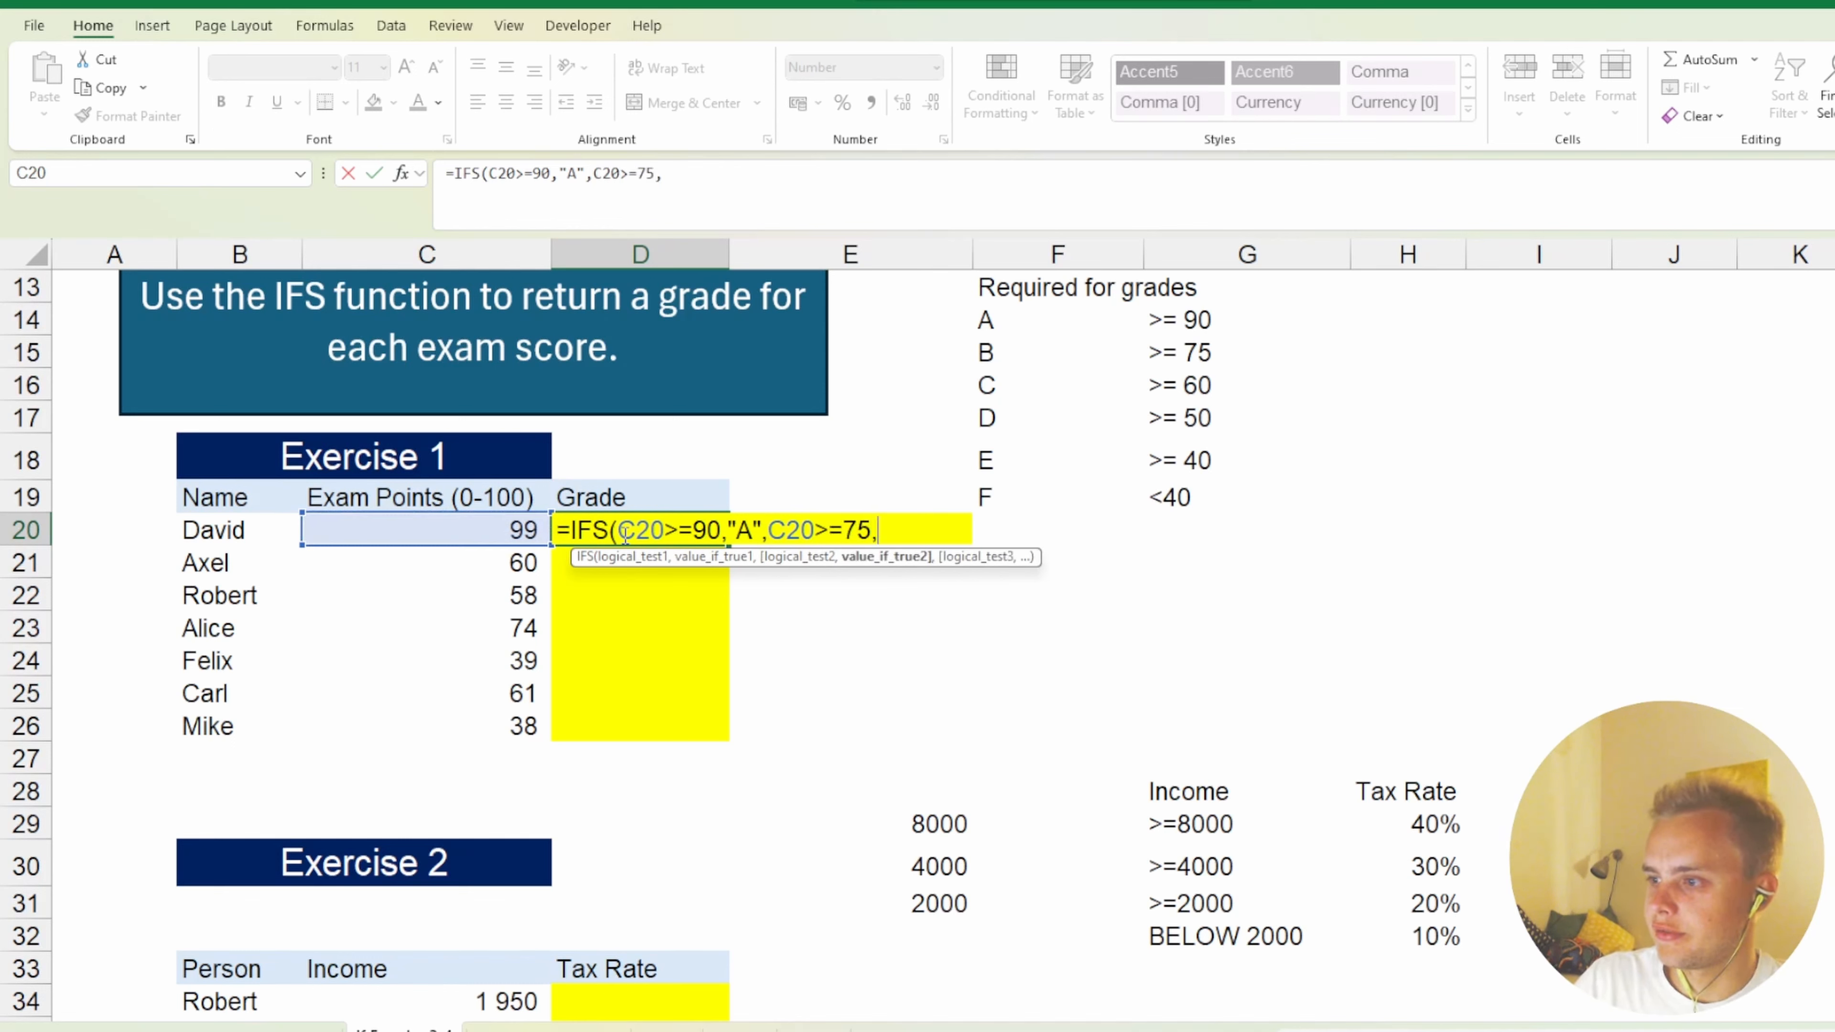
{"action": "type", "text": "\""}
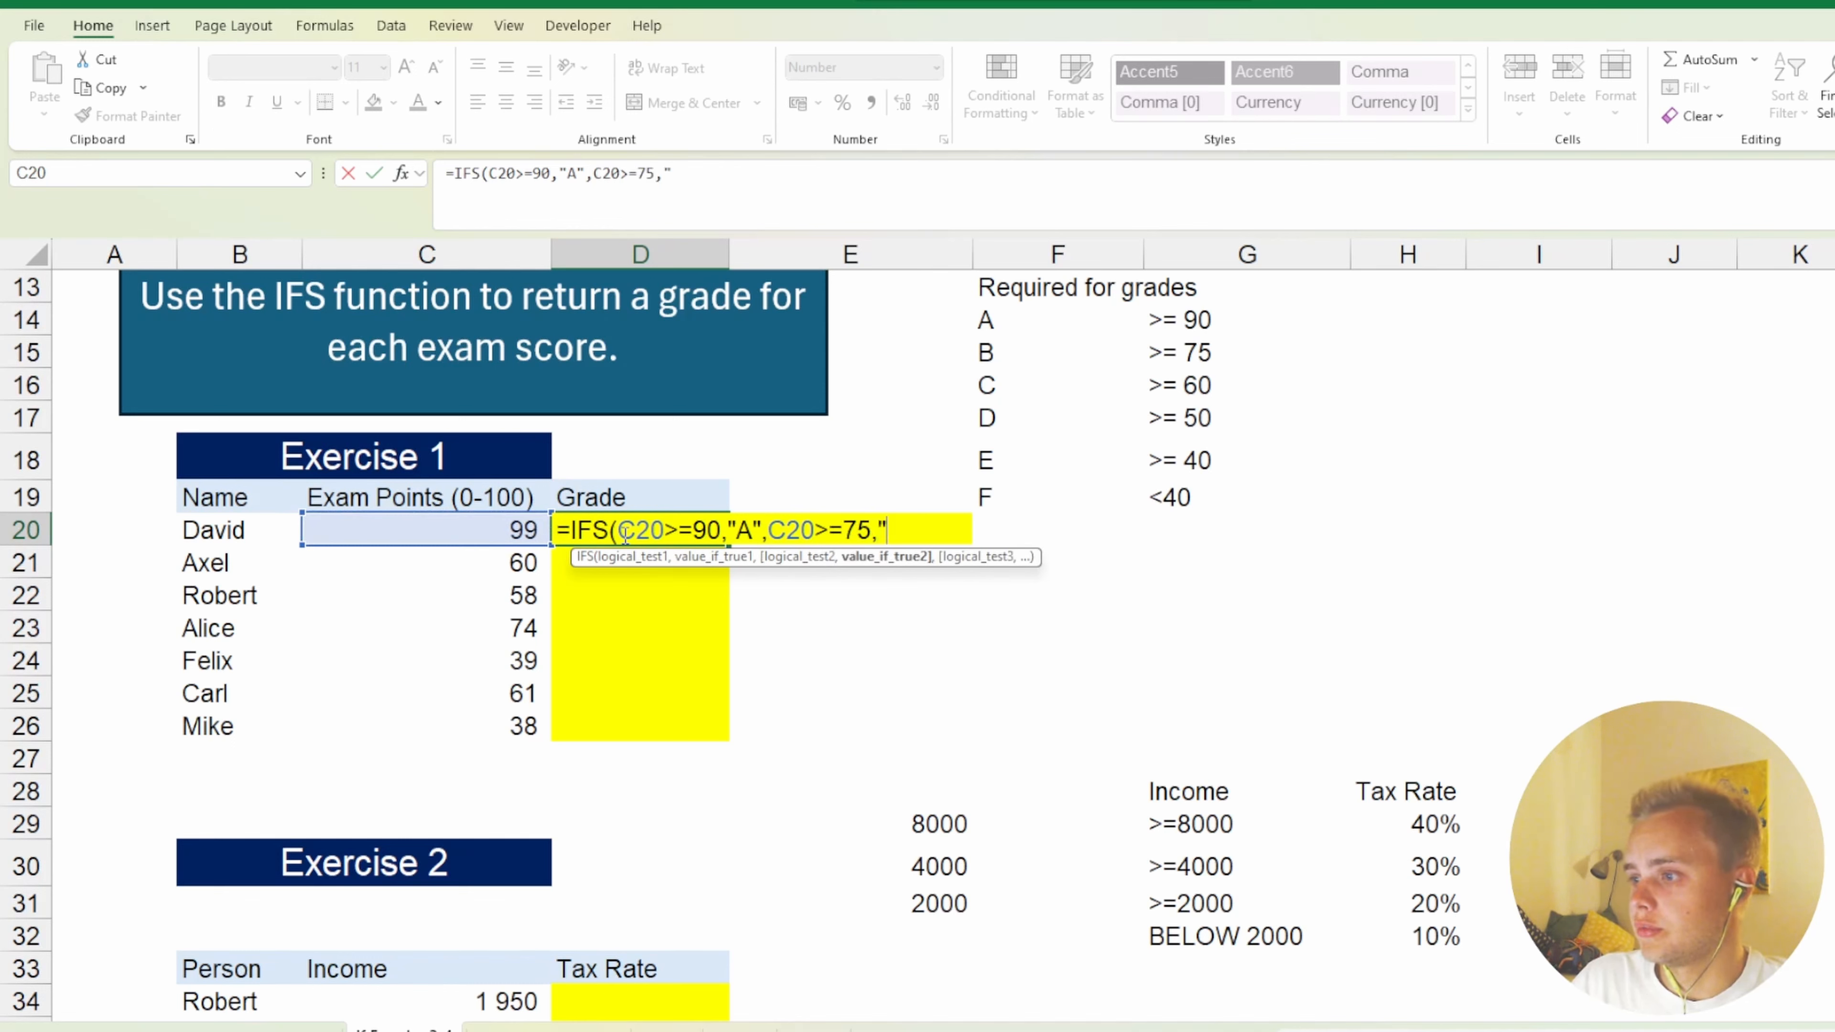
{"action": "type", "text": "B\",C20>="}
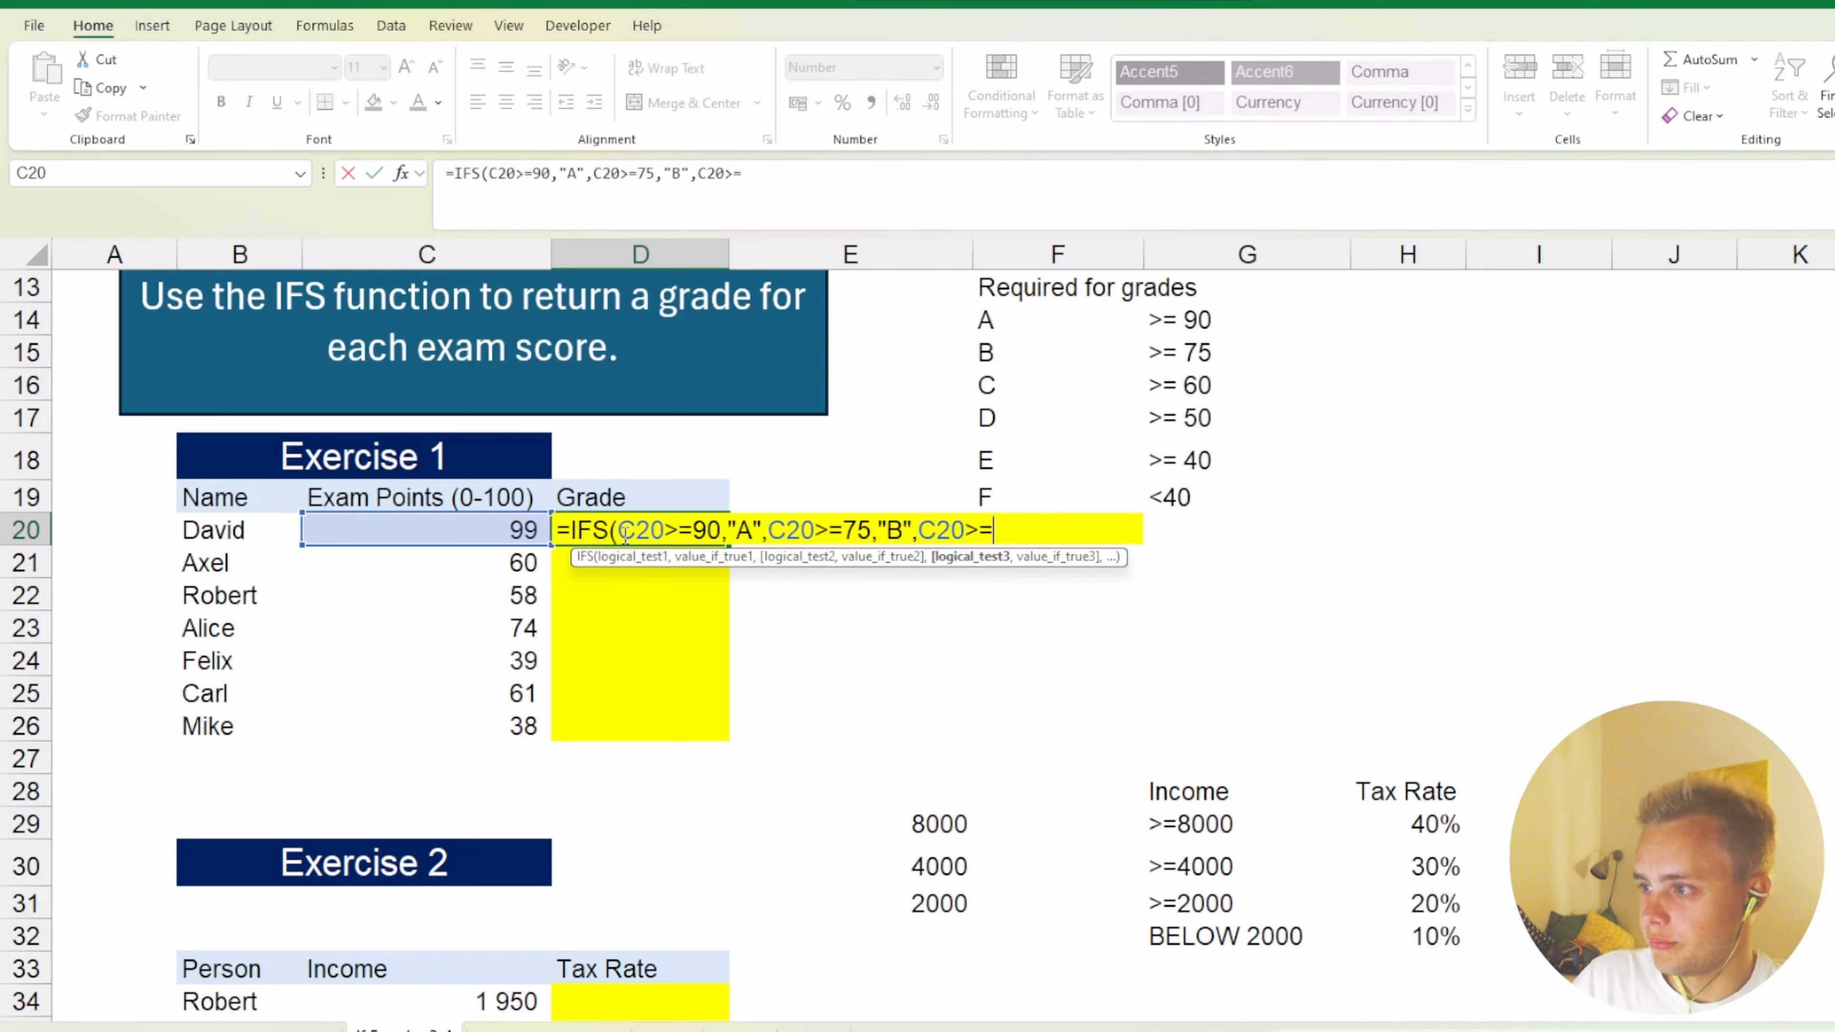
{"action": "type", "text": "60,\""}
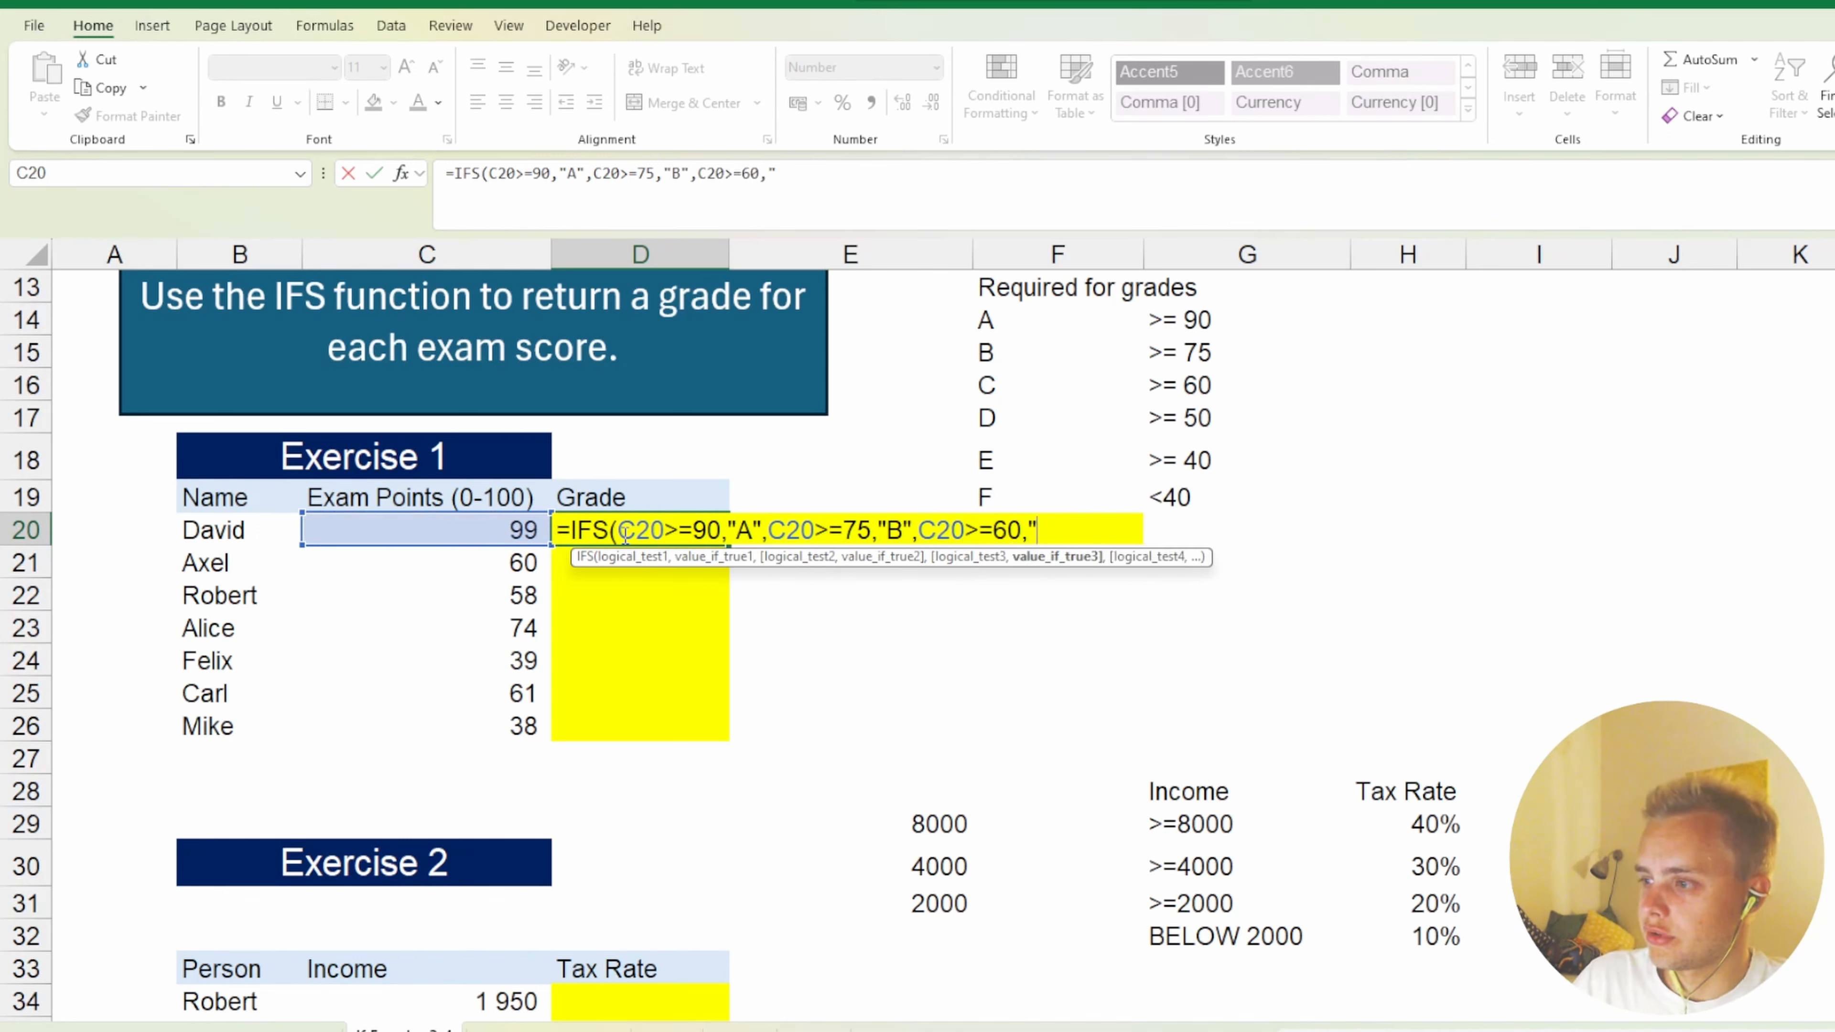
{"action": "type", "text": "C\","}
Add tests to the IFS formula returning "D" for C20>=50 and "E" for C20>=40.
{"action": "key", "text": "Left"}
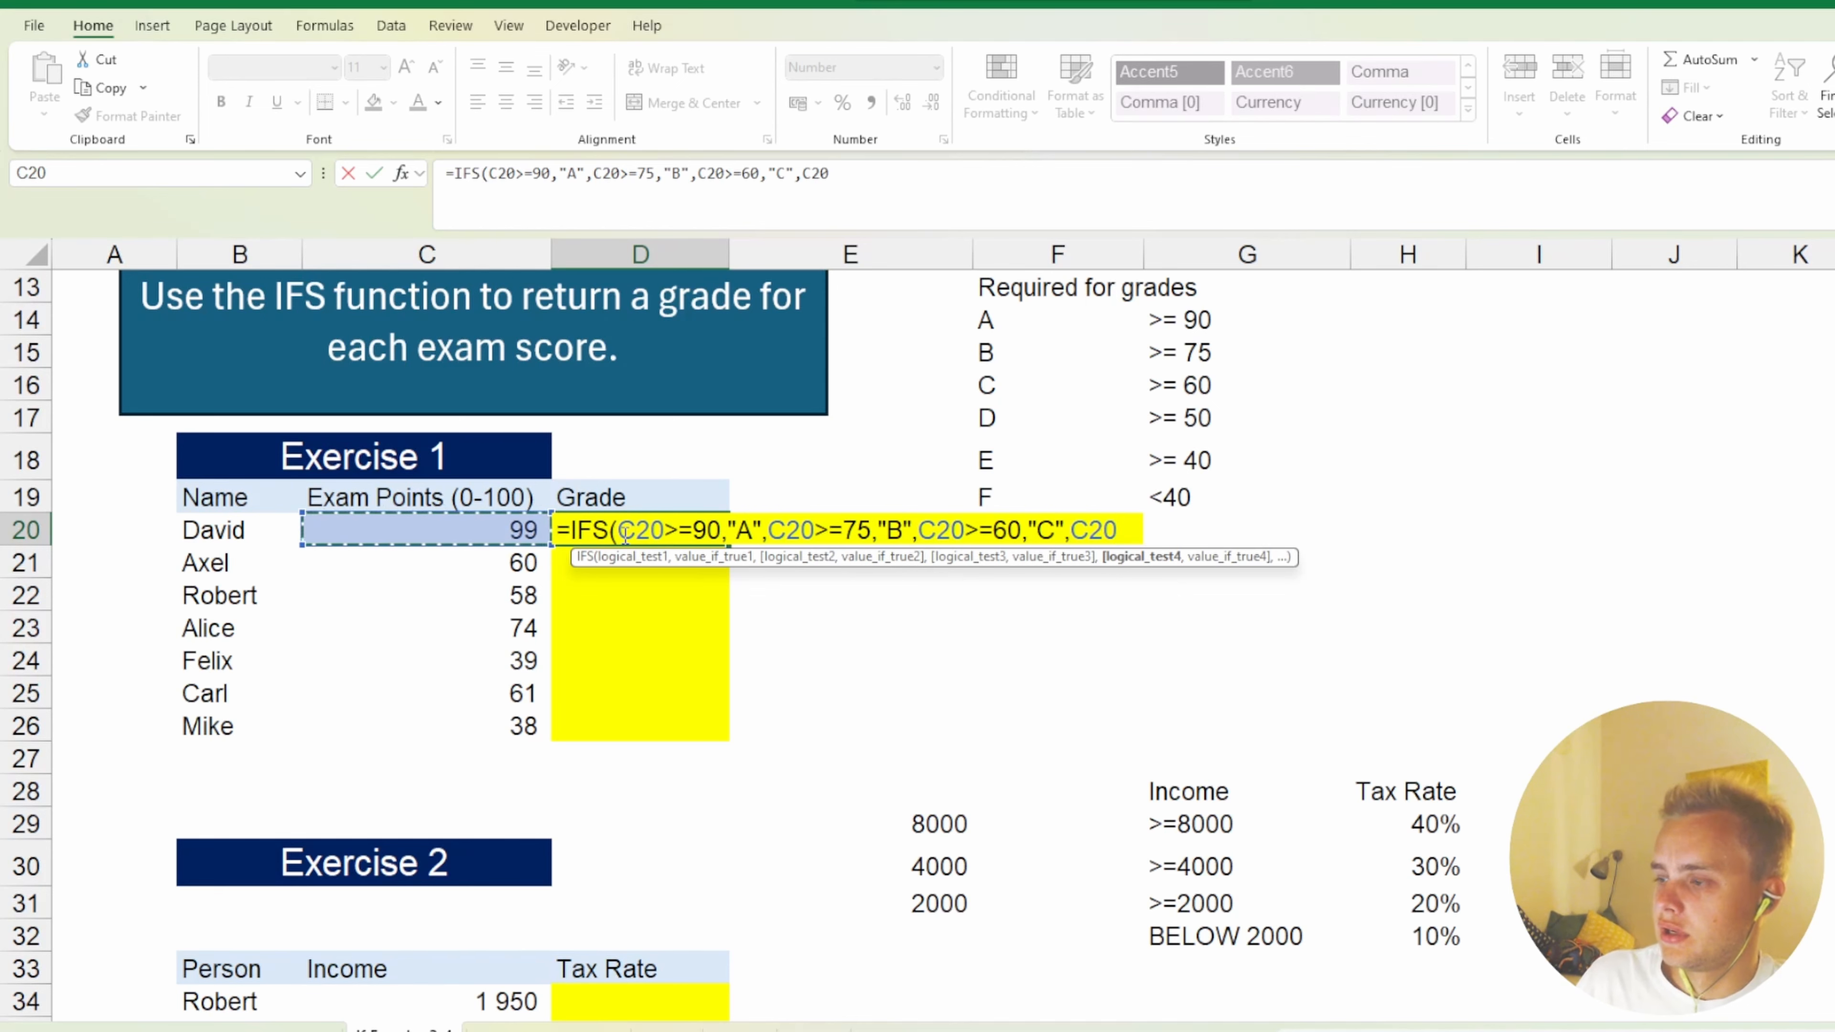
{"action": "type", "text": ">=5"}
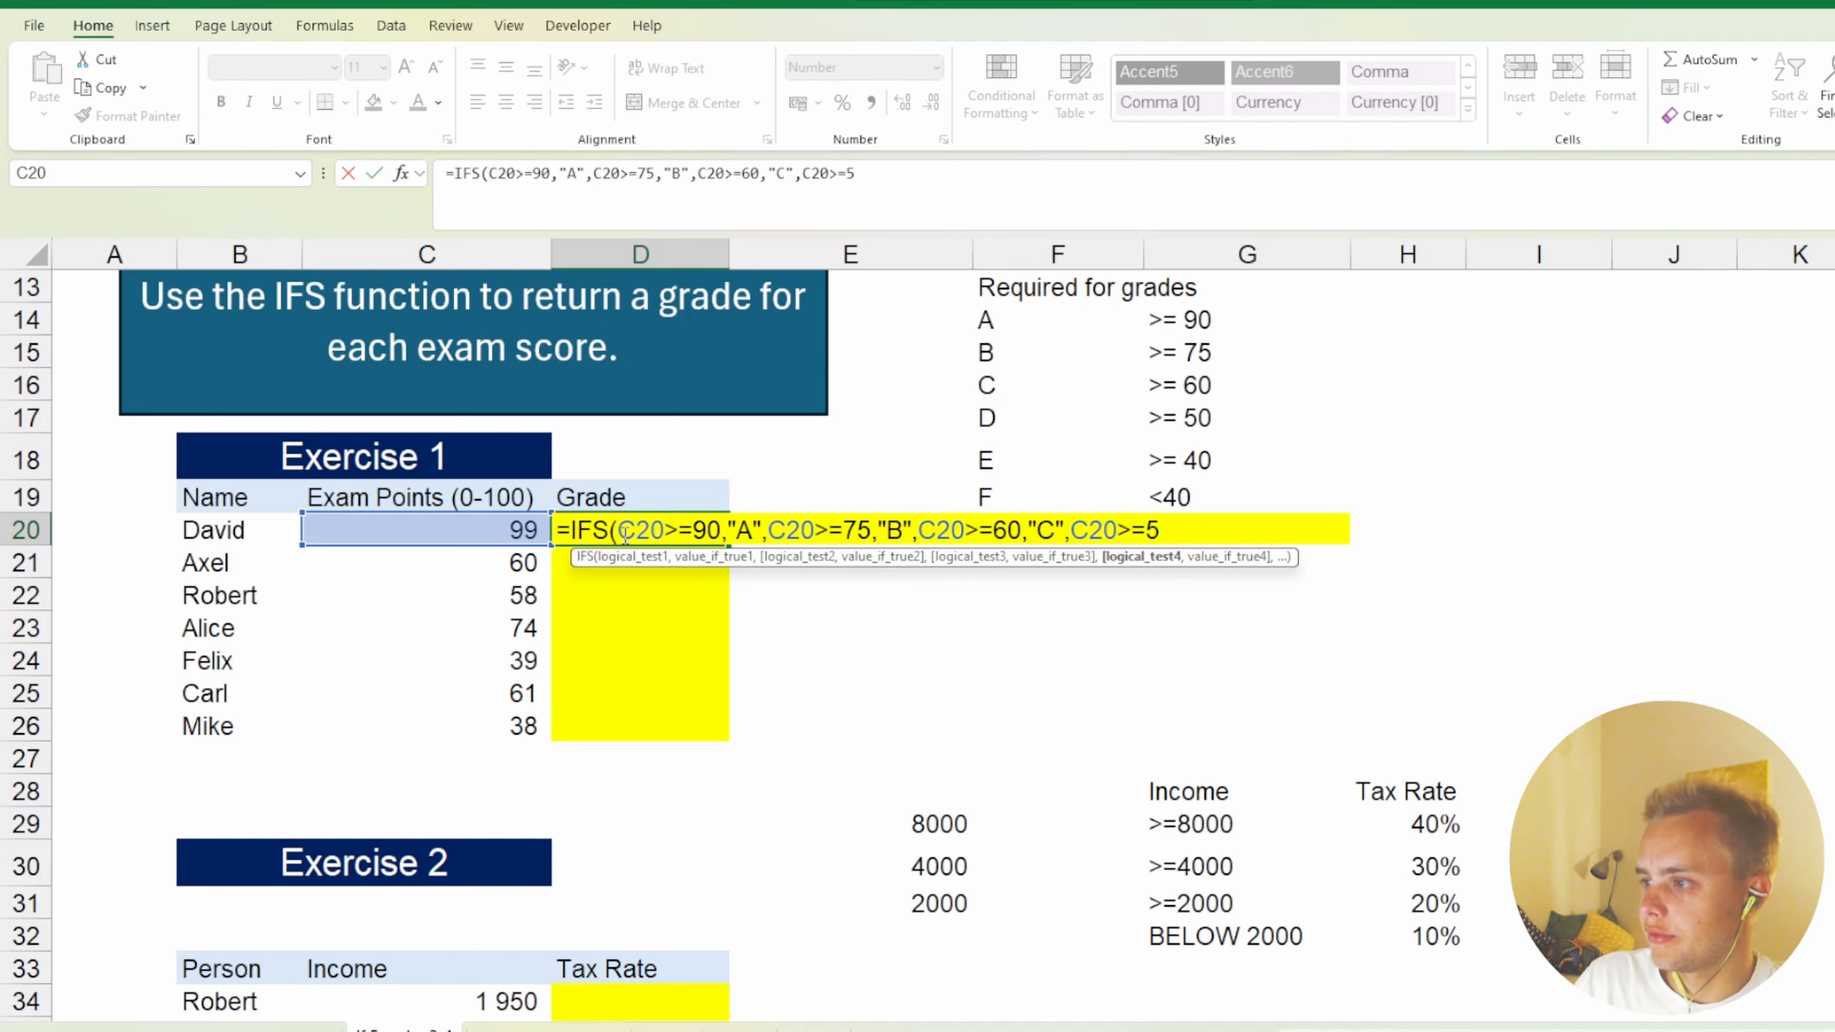
{"action": "type", "text": "0,\"D\","}
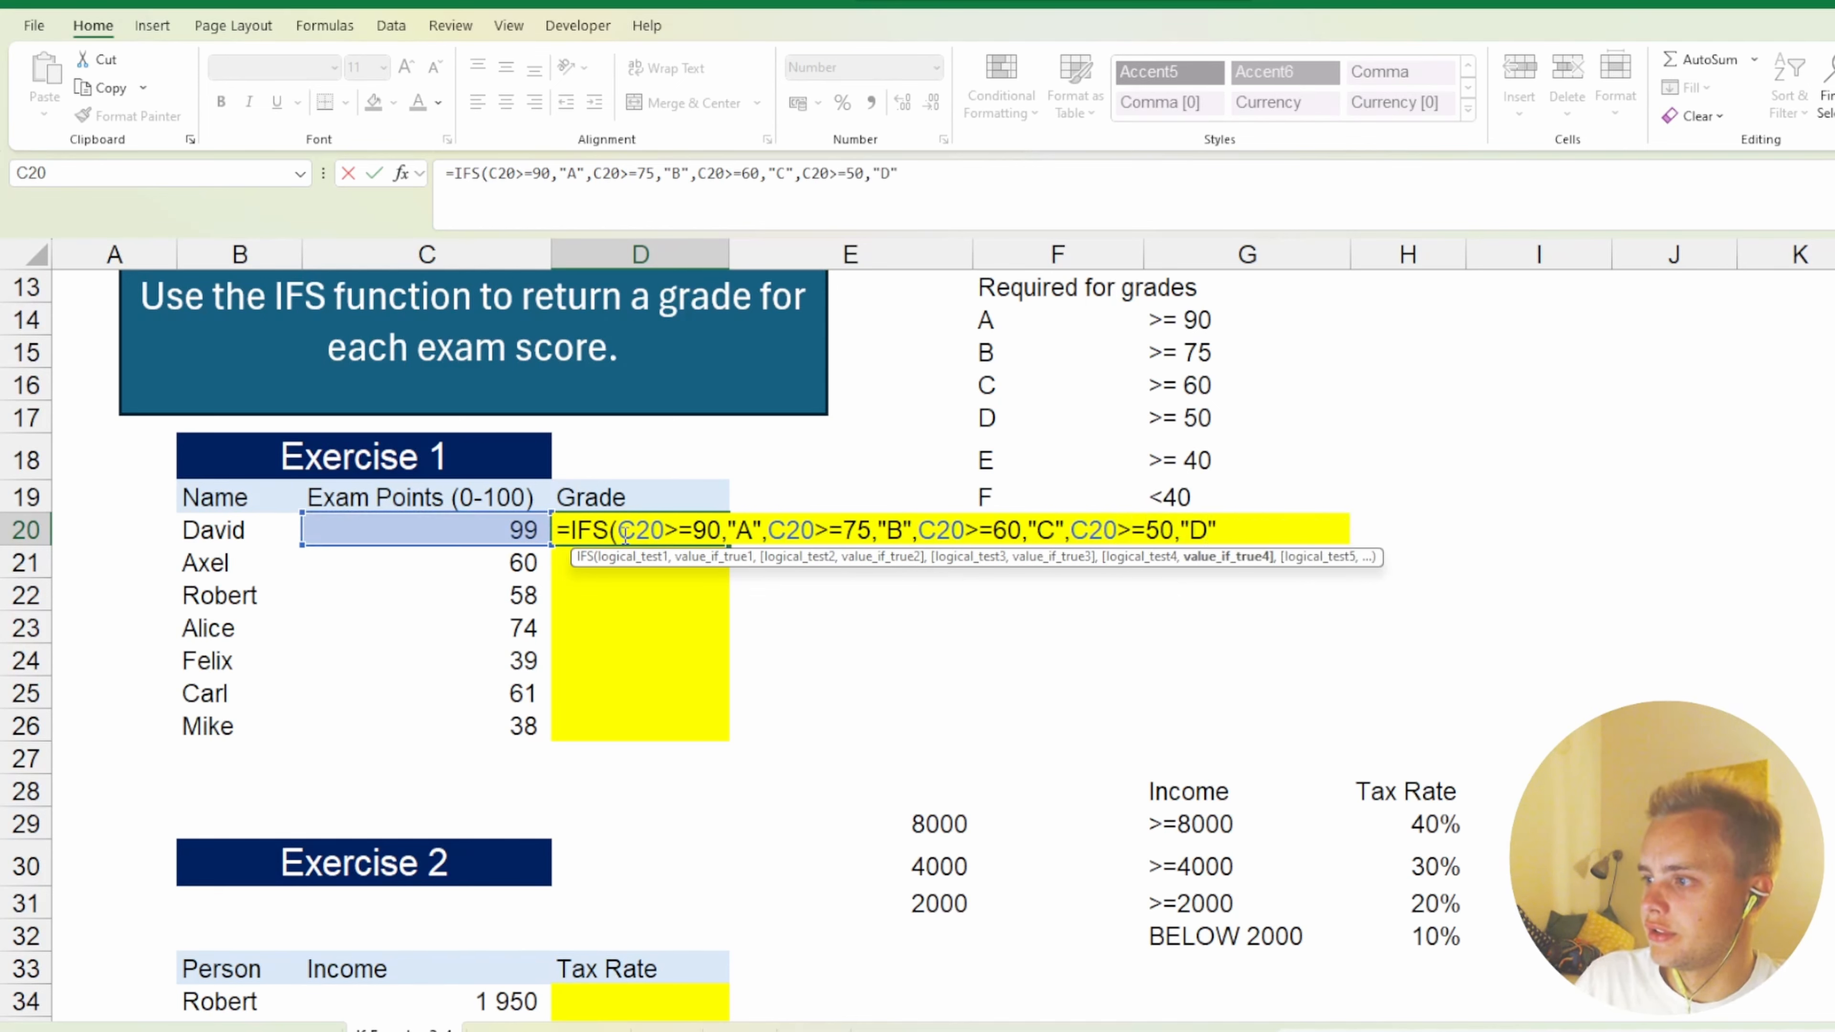
{"action": "type", "text": "C20>="}
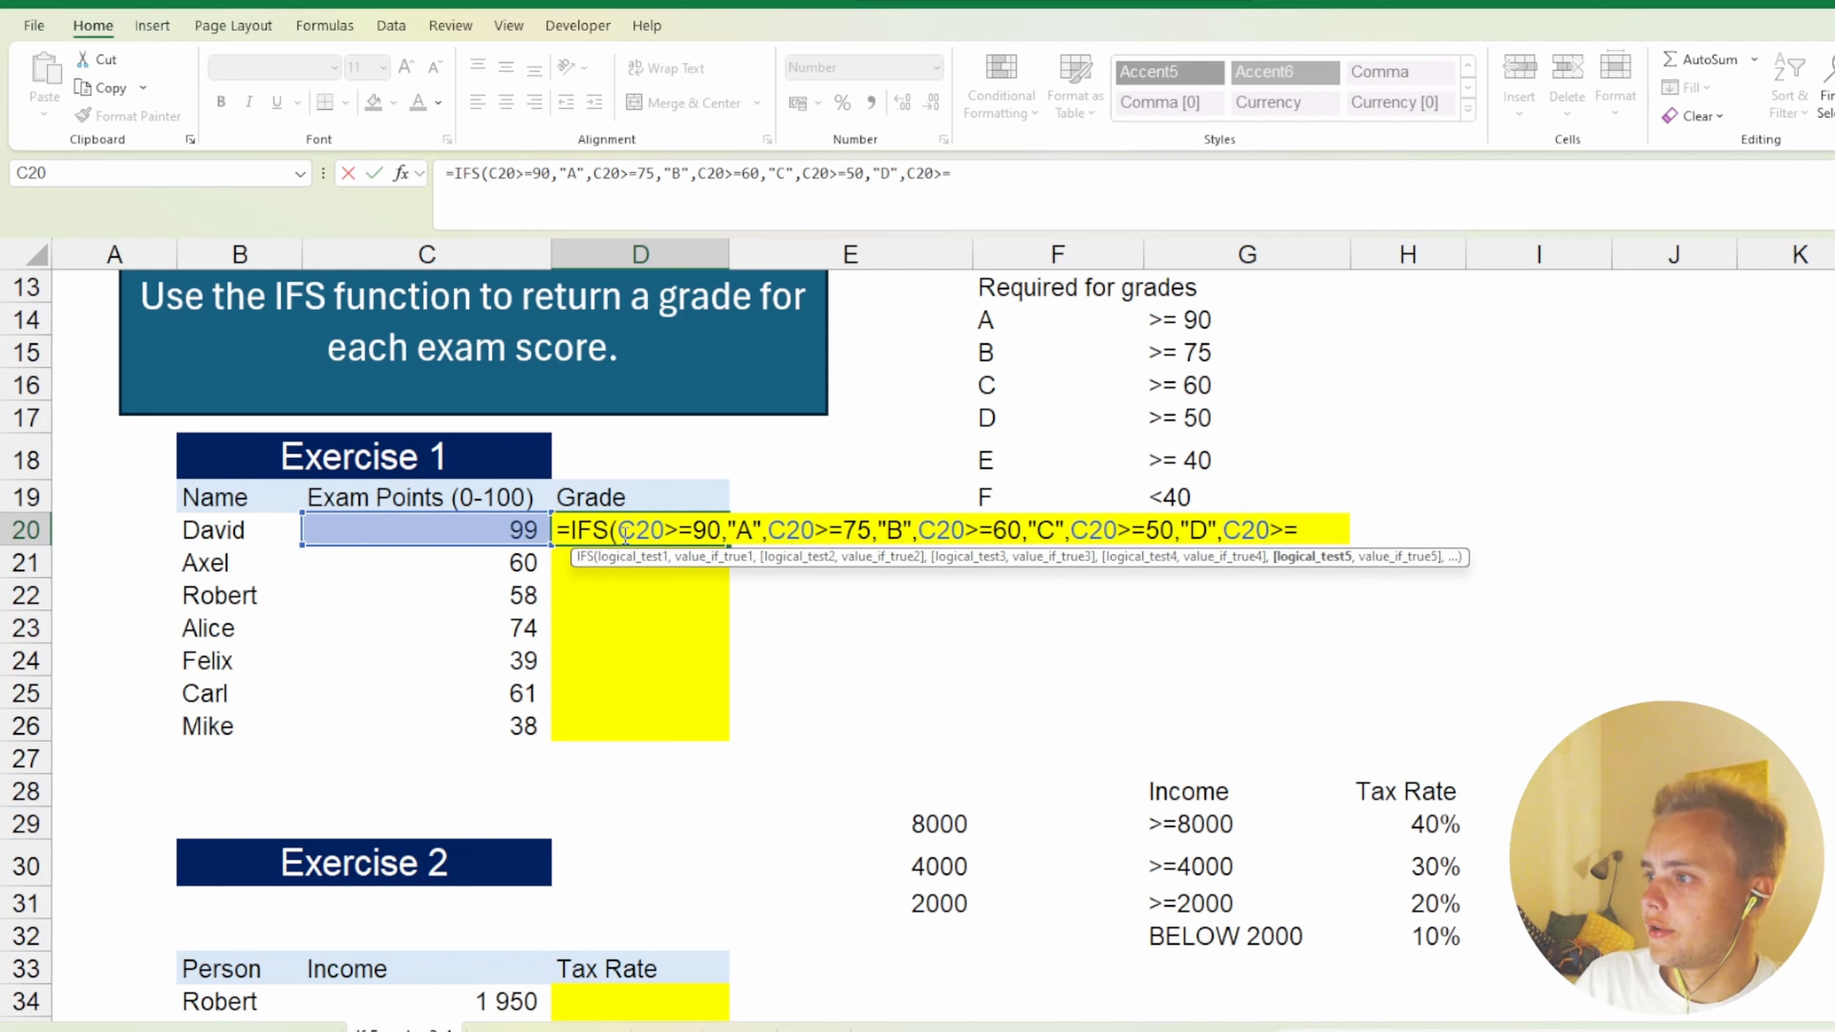
{"action": "type", "text": "40,\"E\""}
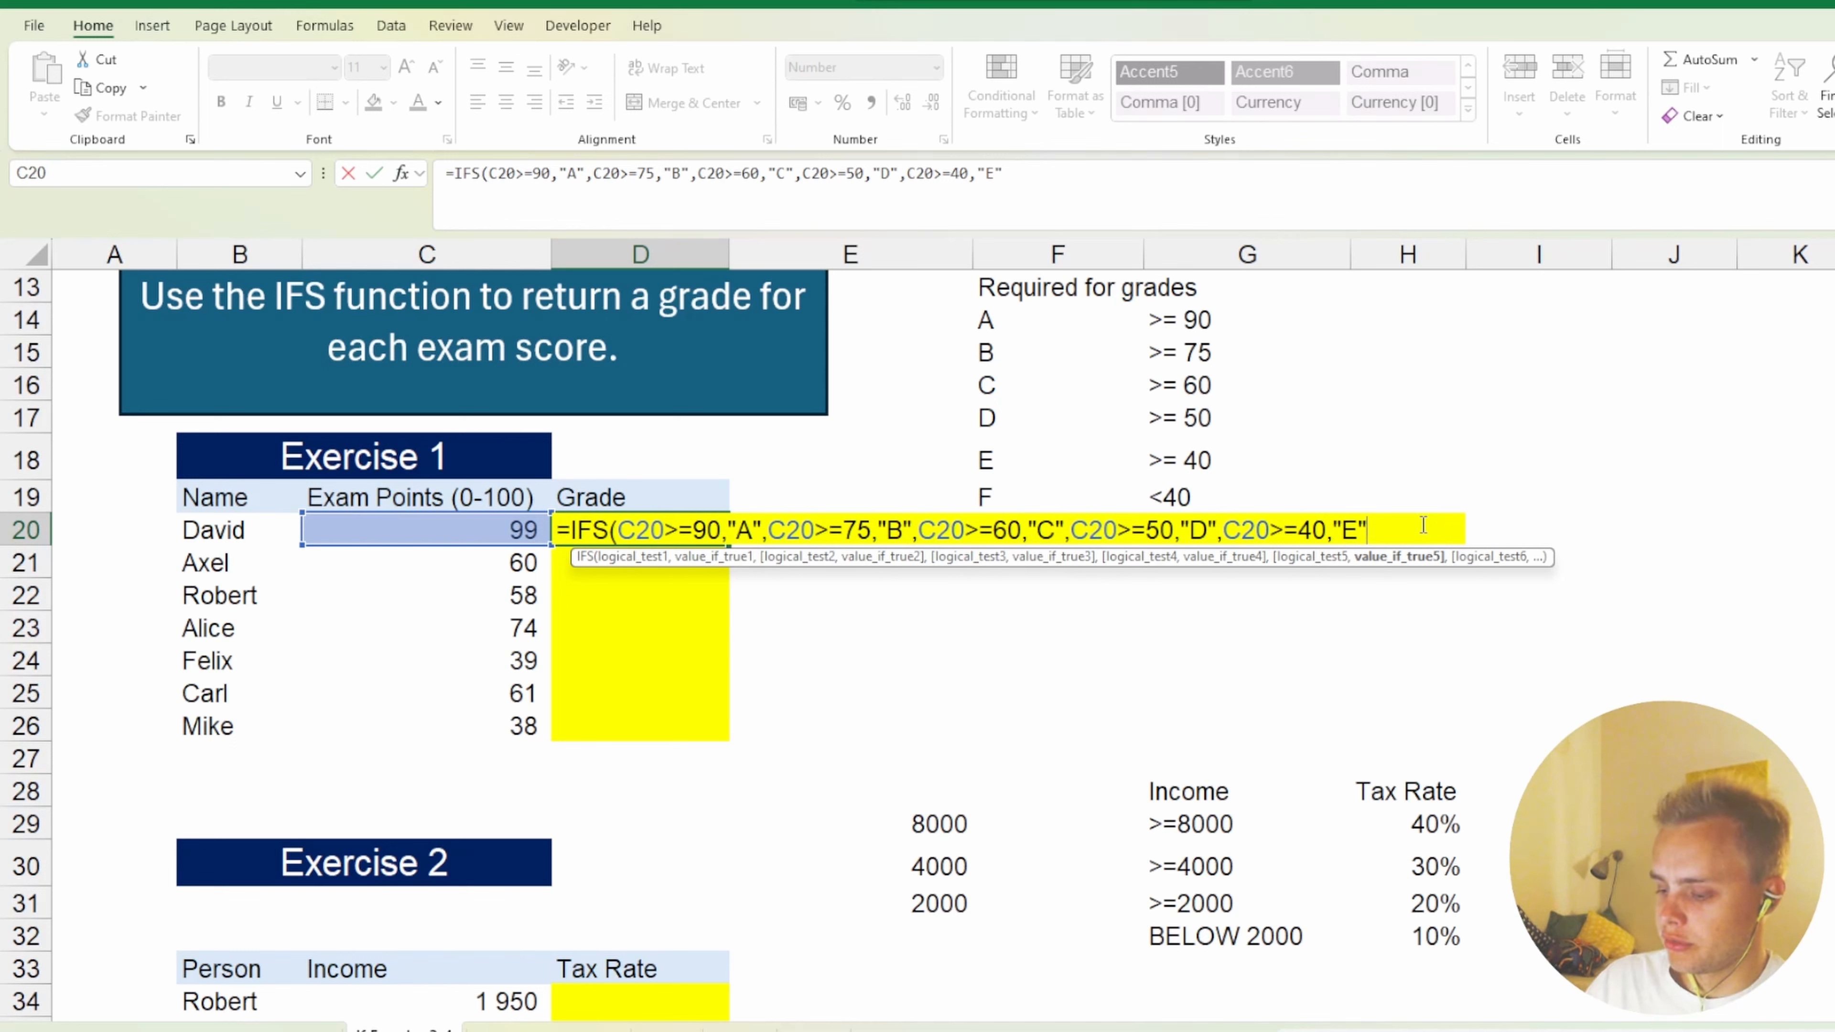
Finish the IFS formula with TRUE as the final test returning "F", and enter it in D20.
{"action": "type", "text": ","}
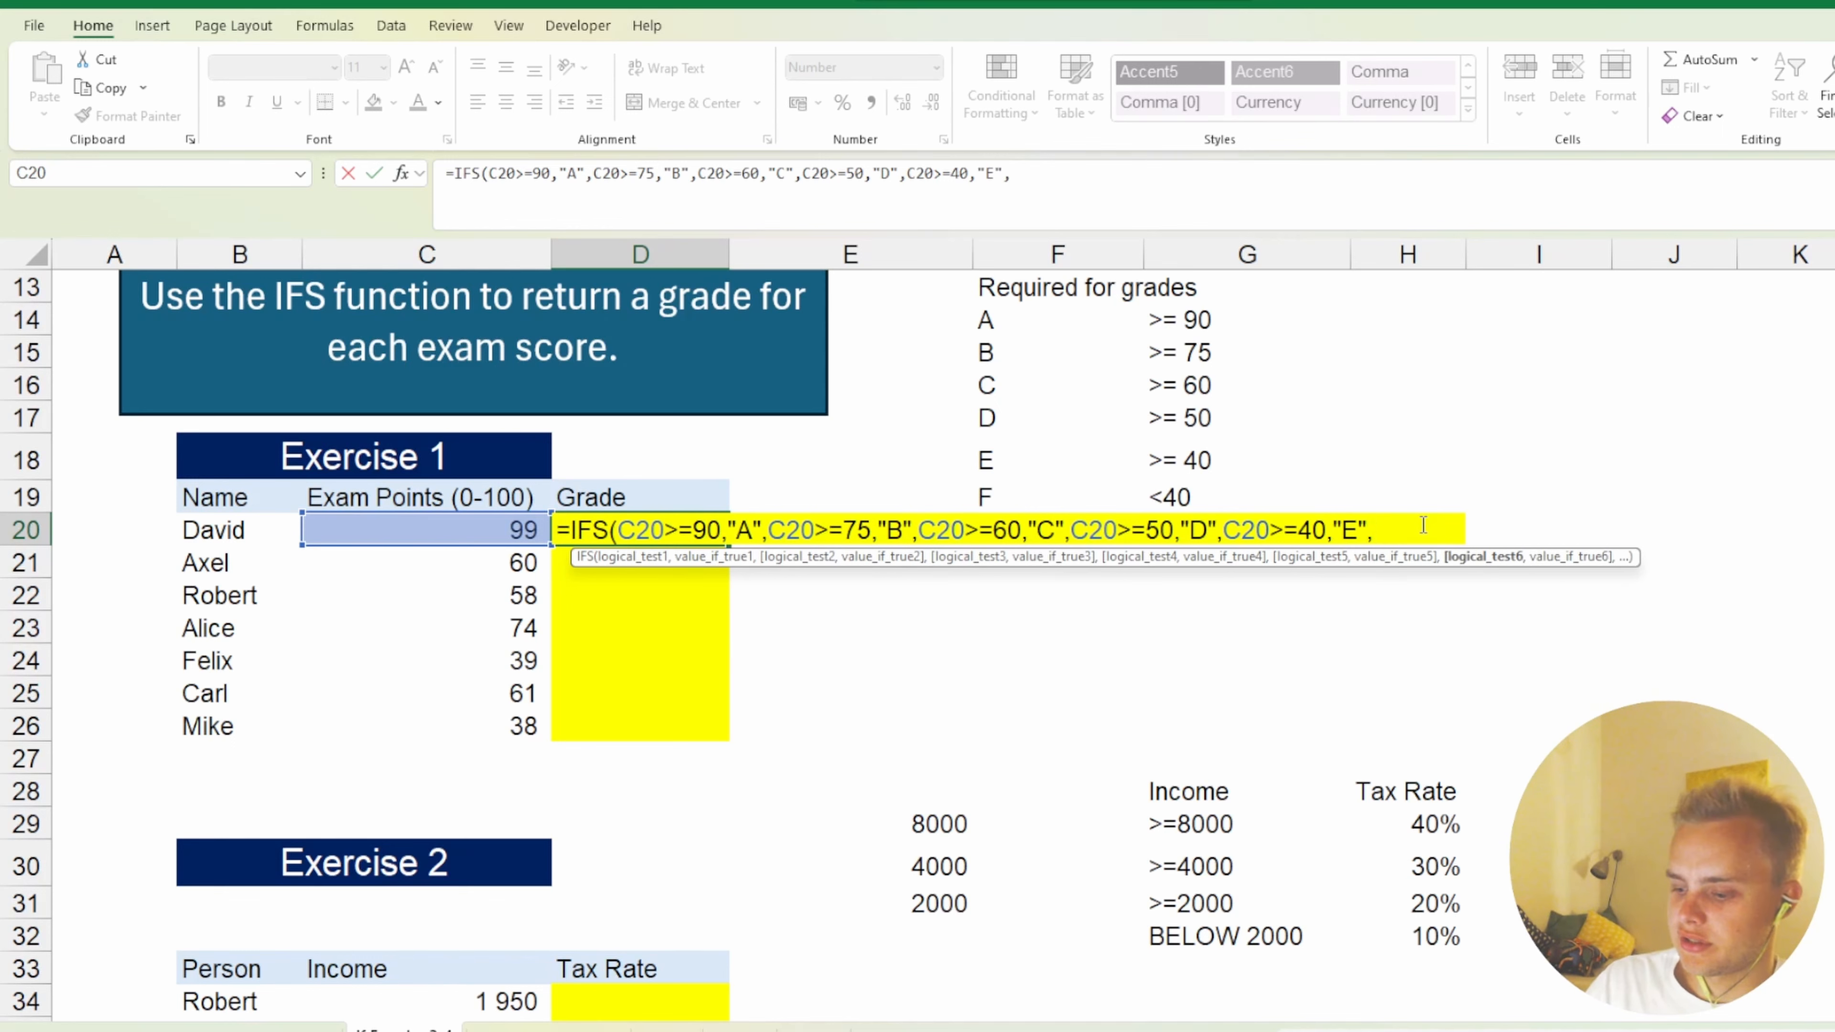
{"action": "type", "text": "TRUE"}
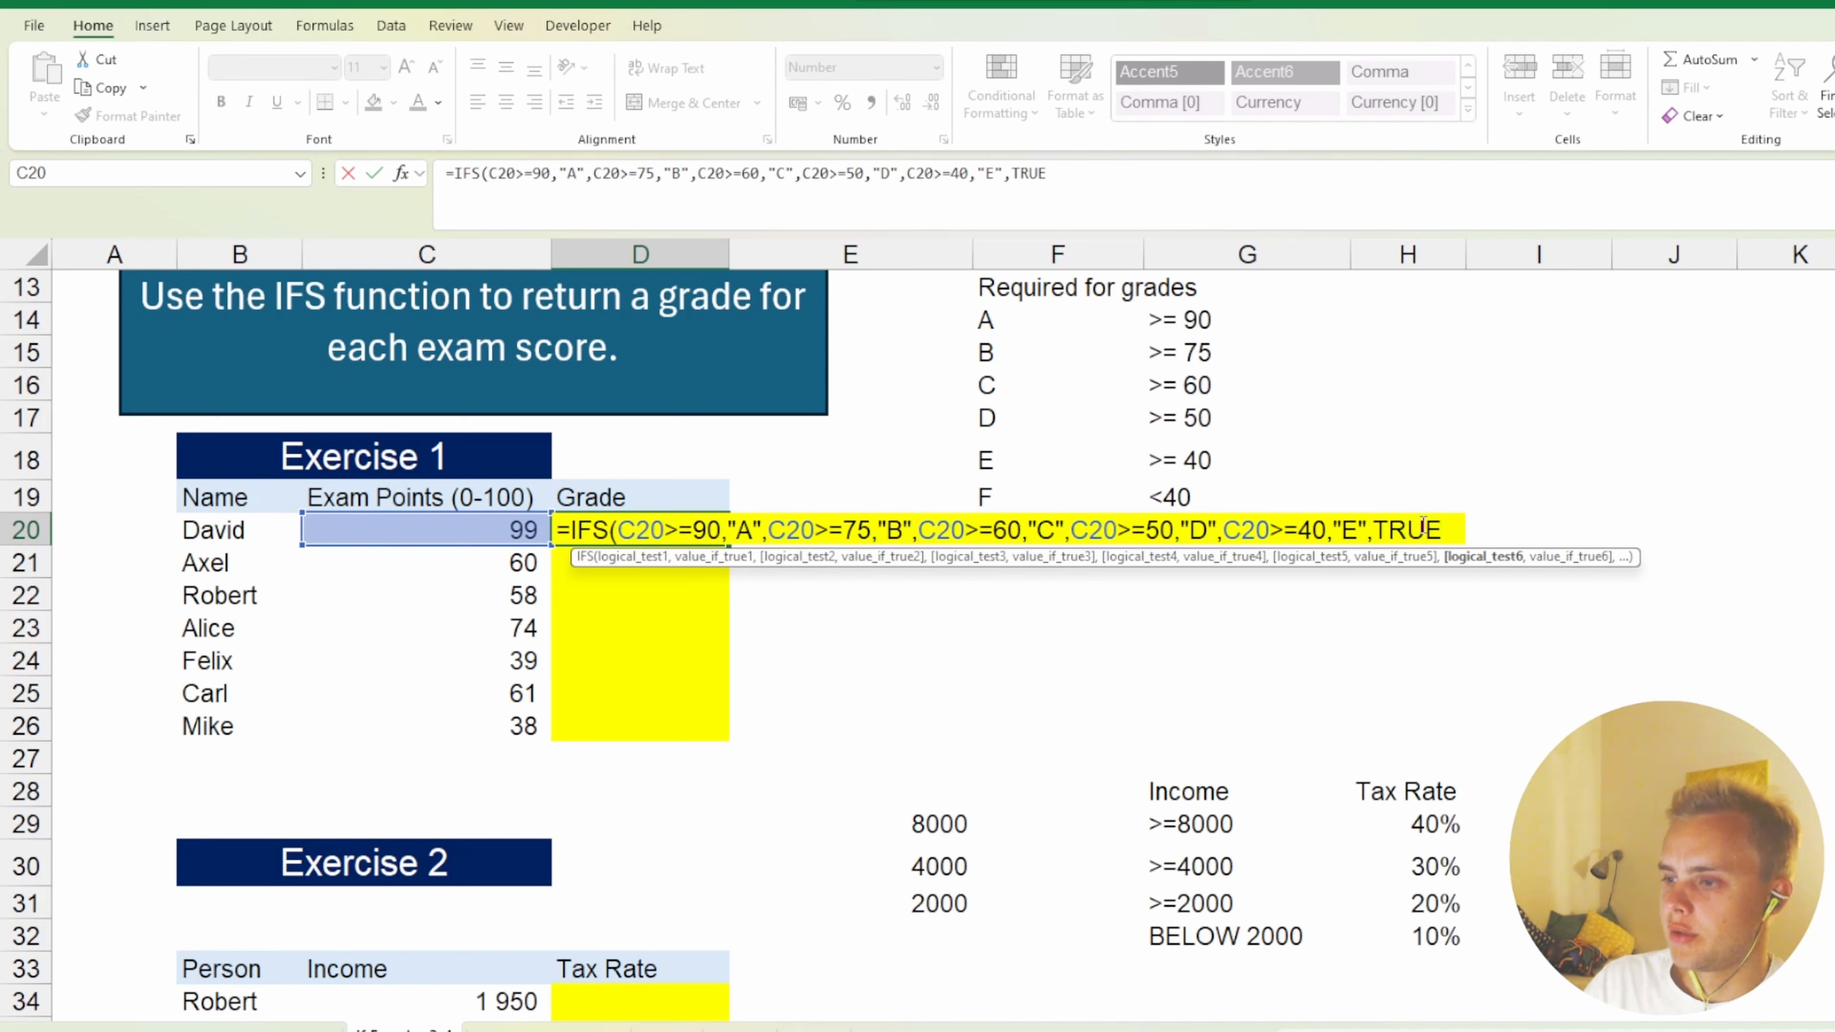
{"action": "left_click_drag", "start_coordinate": [1364, 530], "coordinate": [618, 531]}
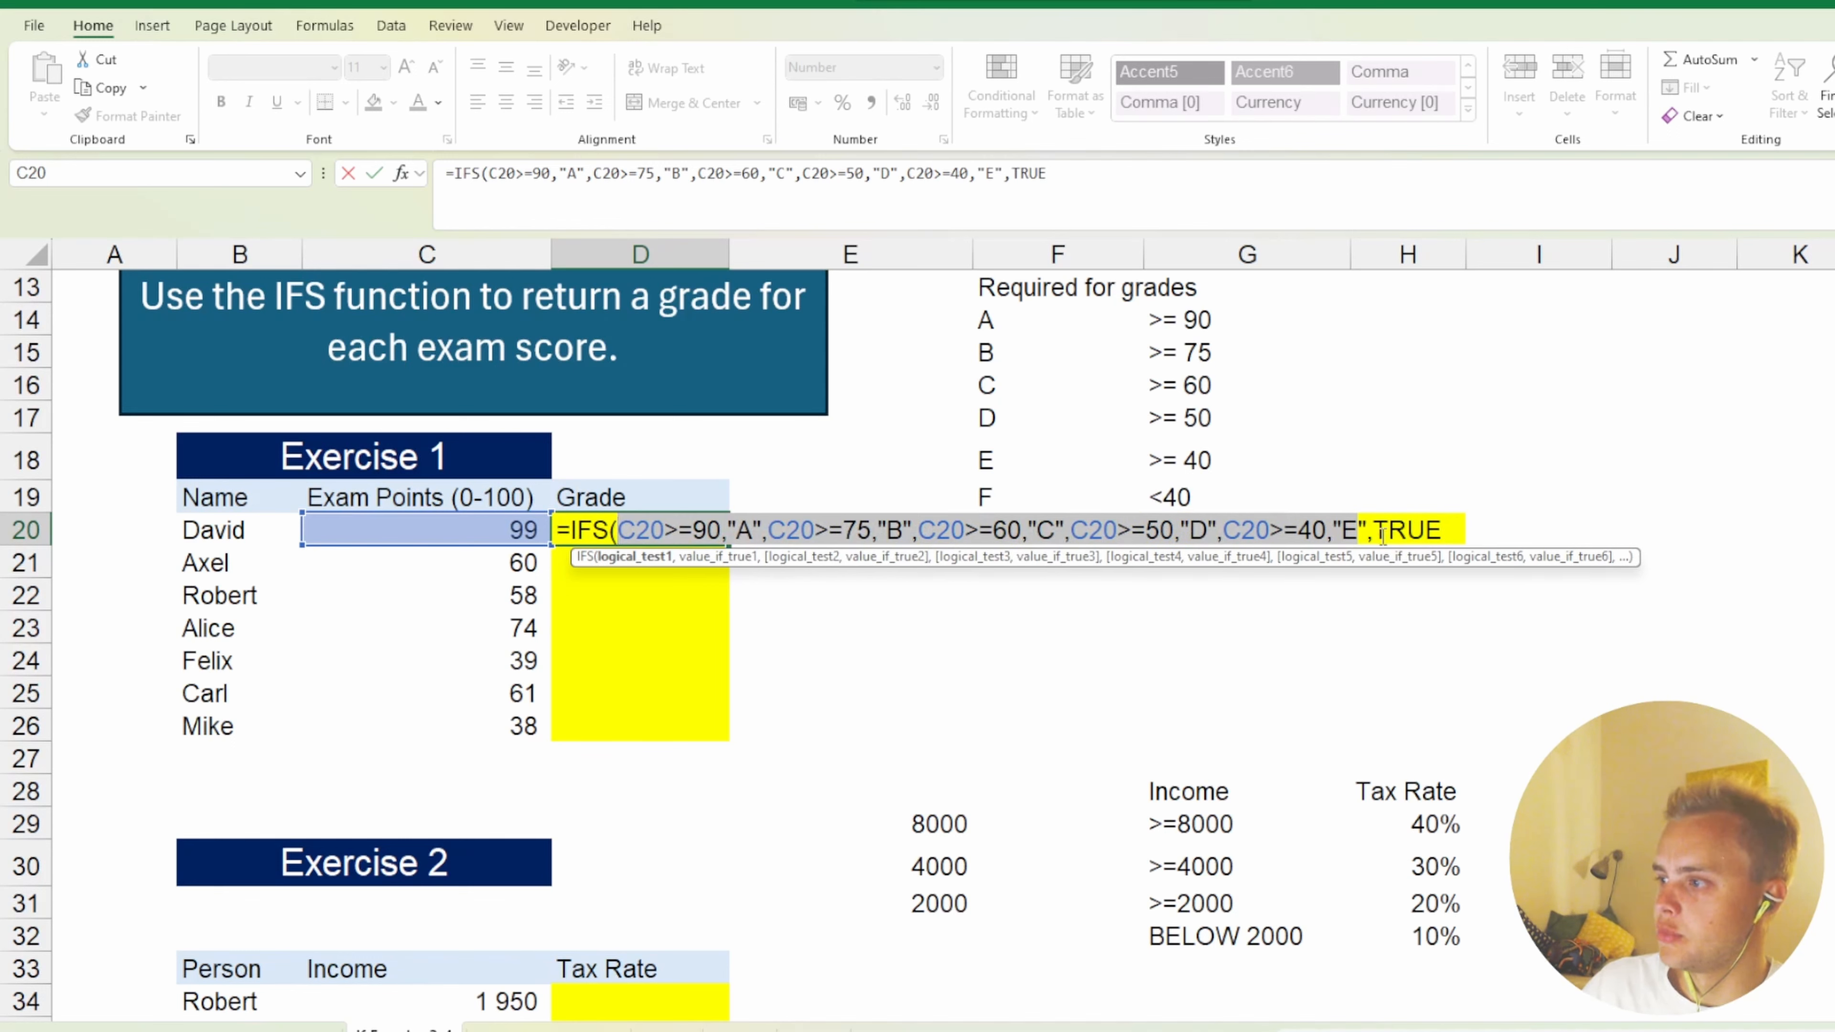
{"action": "left_click", "coordinate": [1451, 533]}
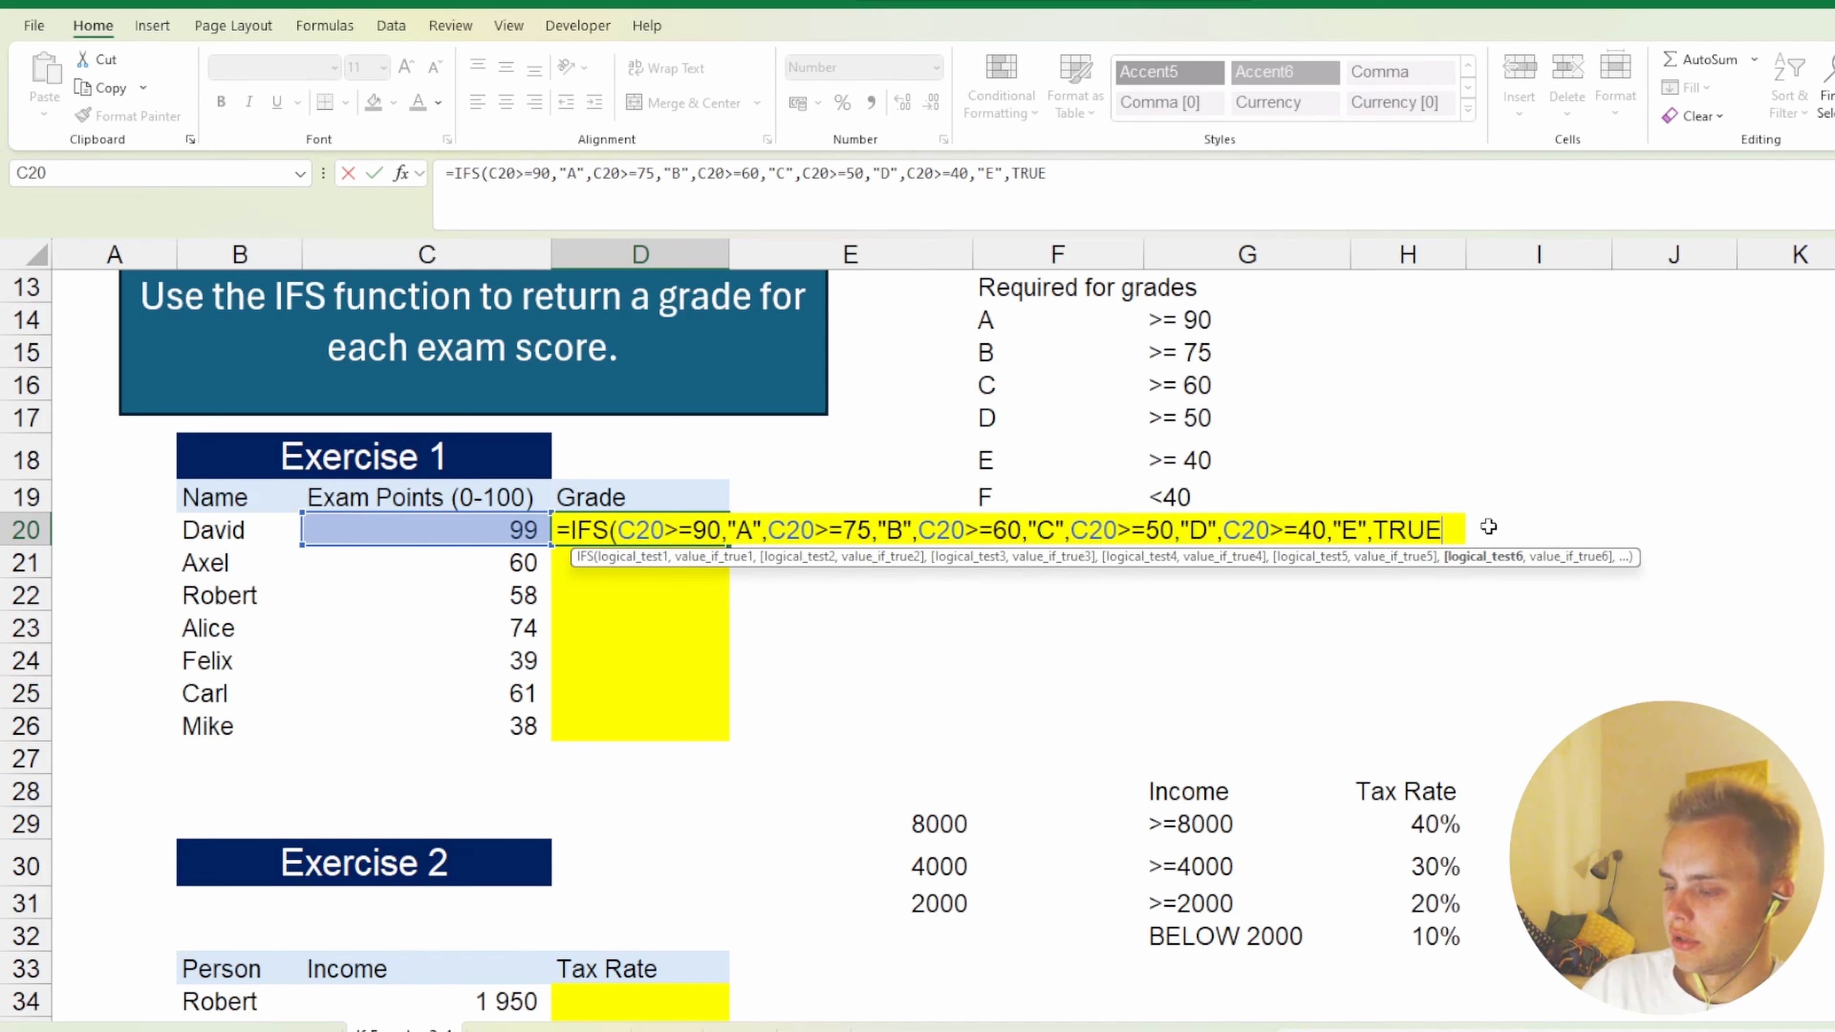
{"action": "type", "text": ",\""}
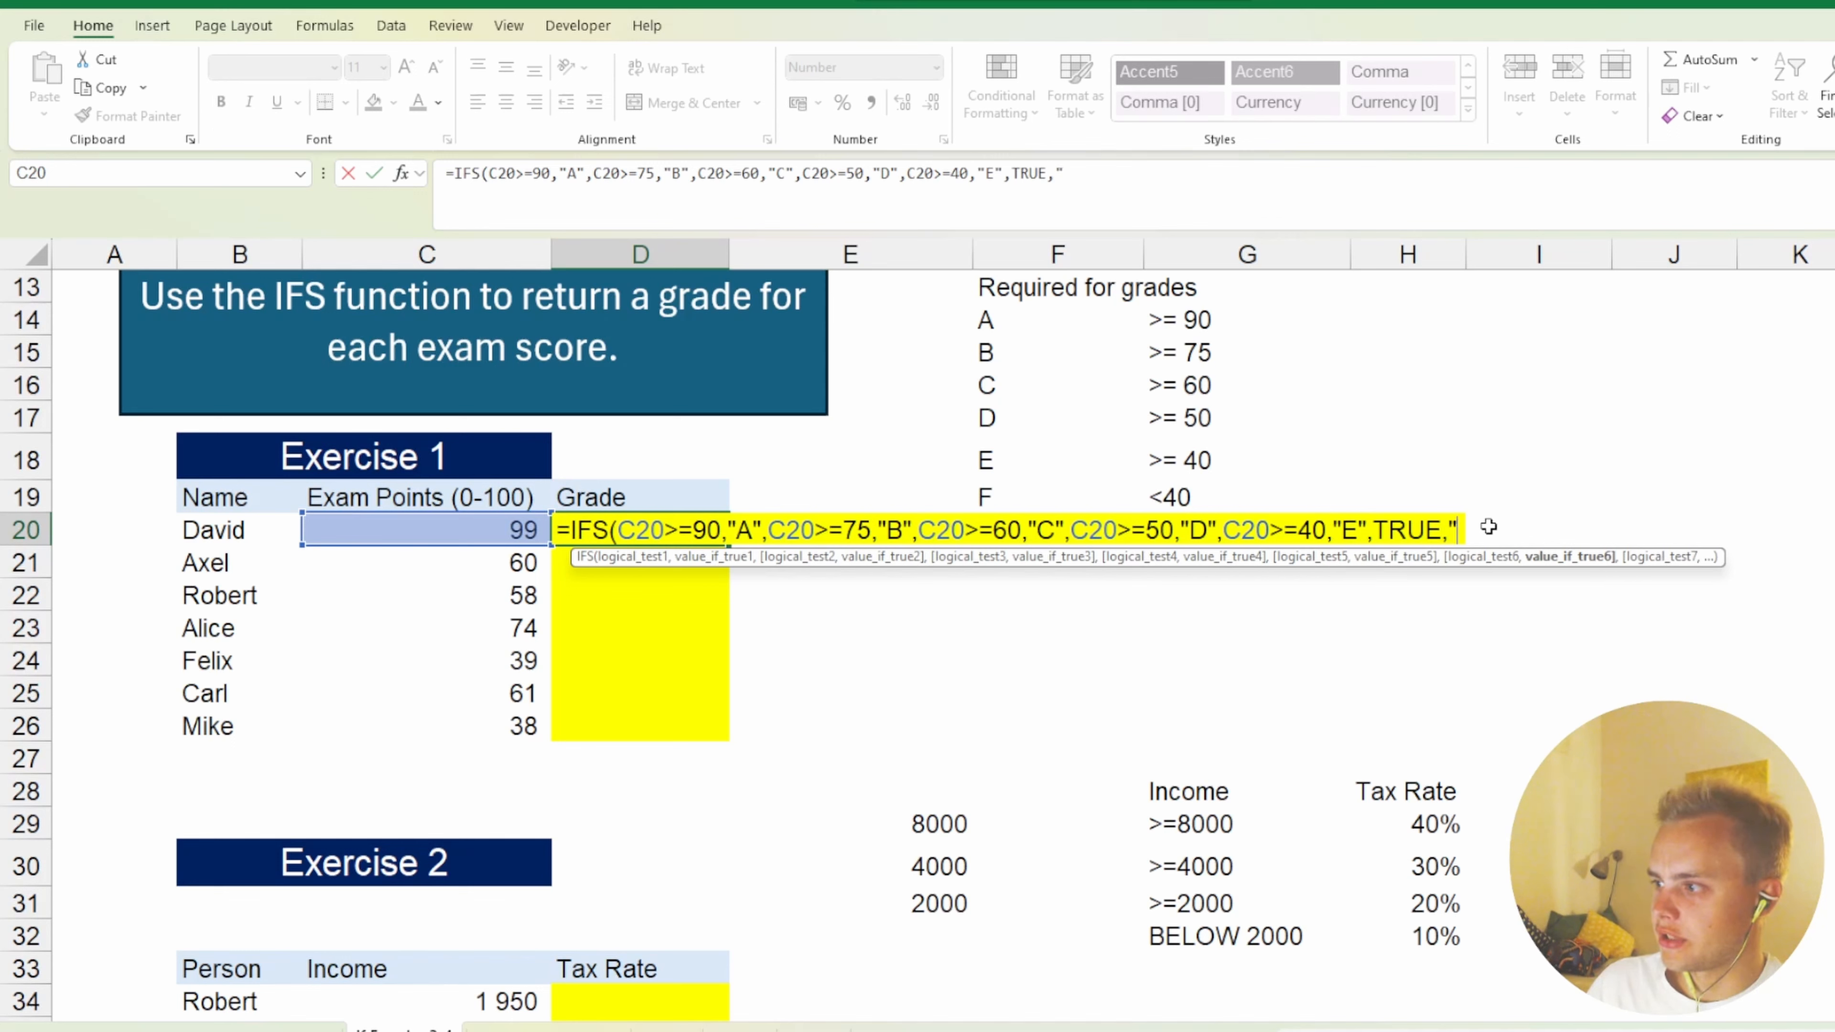
{"action": "type", "text": "F\""}
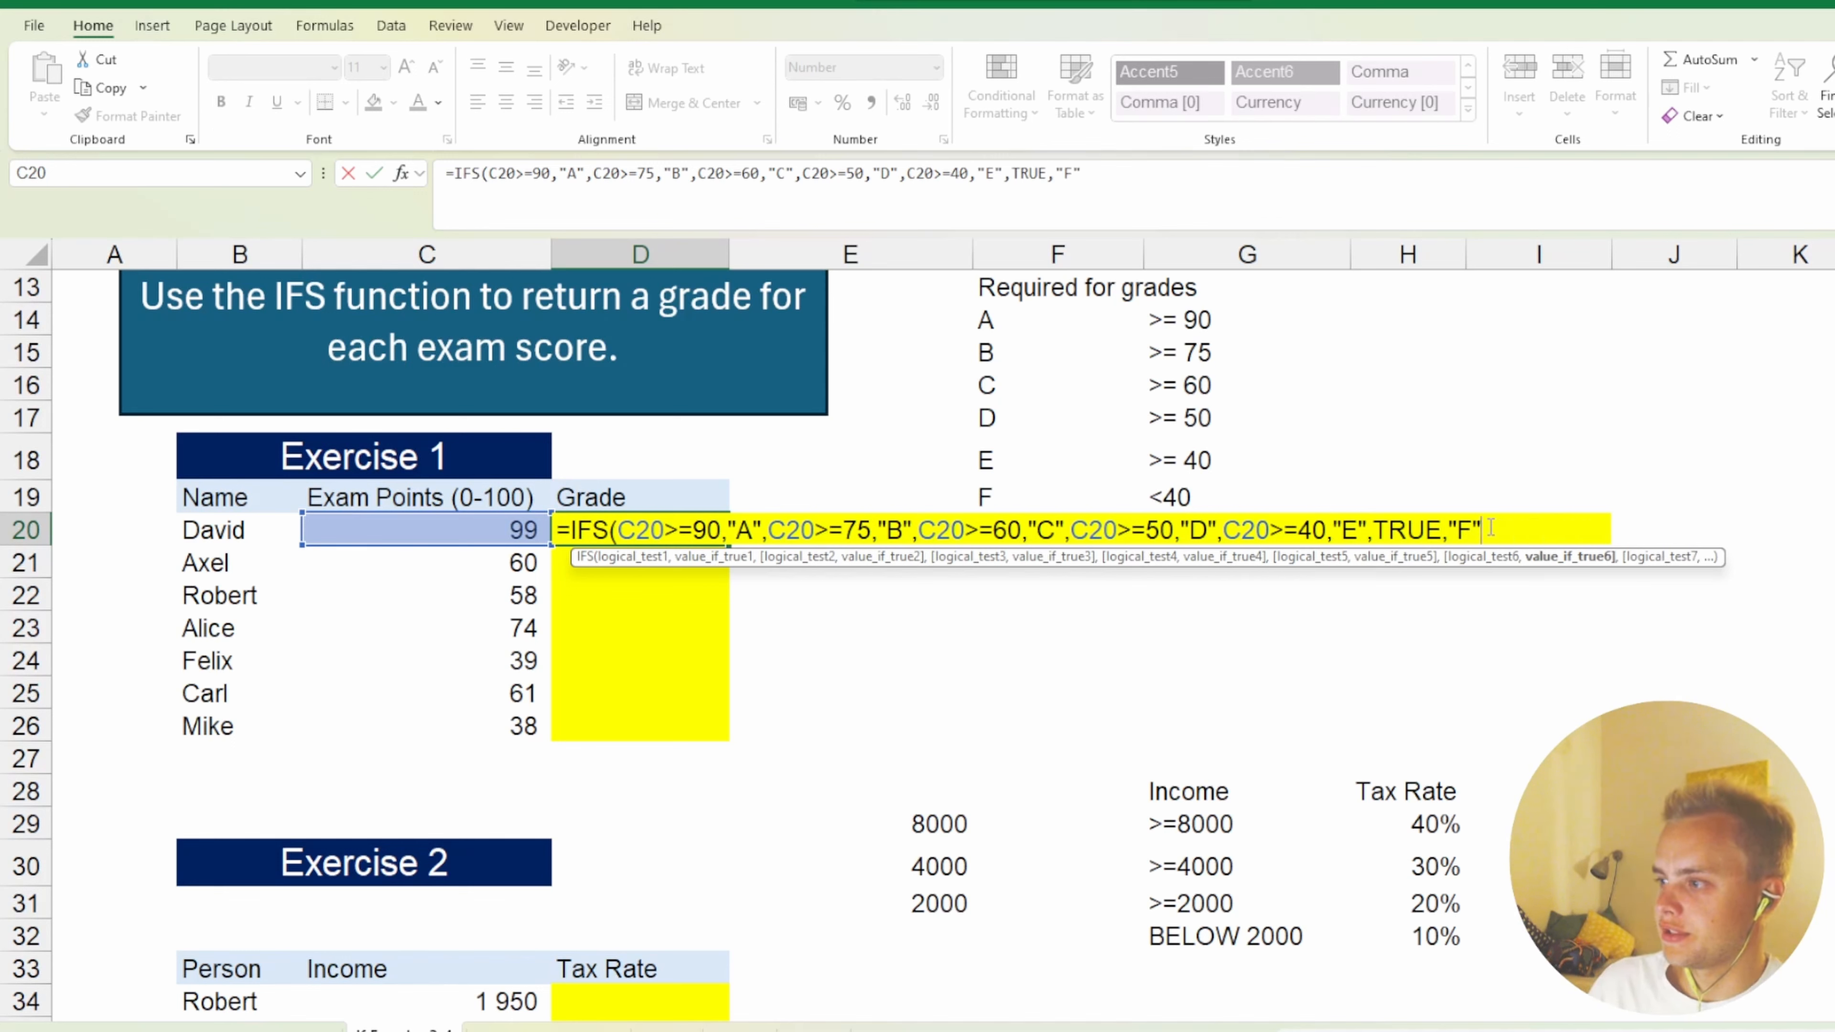
{"action": "type", "text": ")"}
{"action": "key", "text": "Return"}
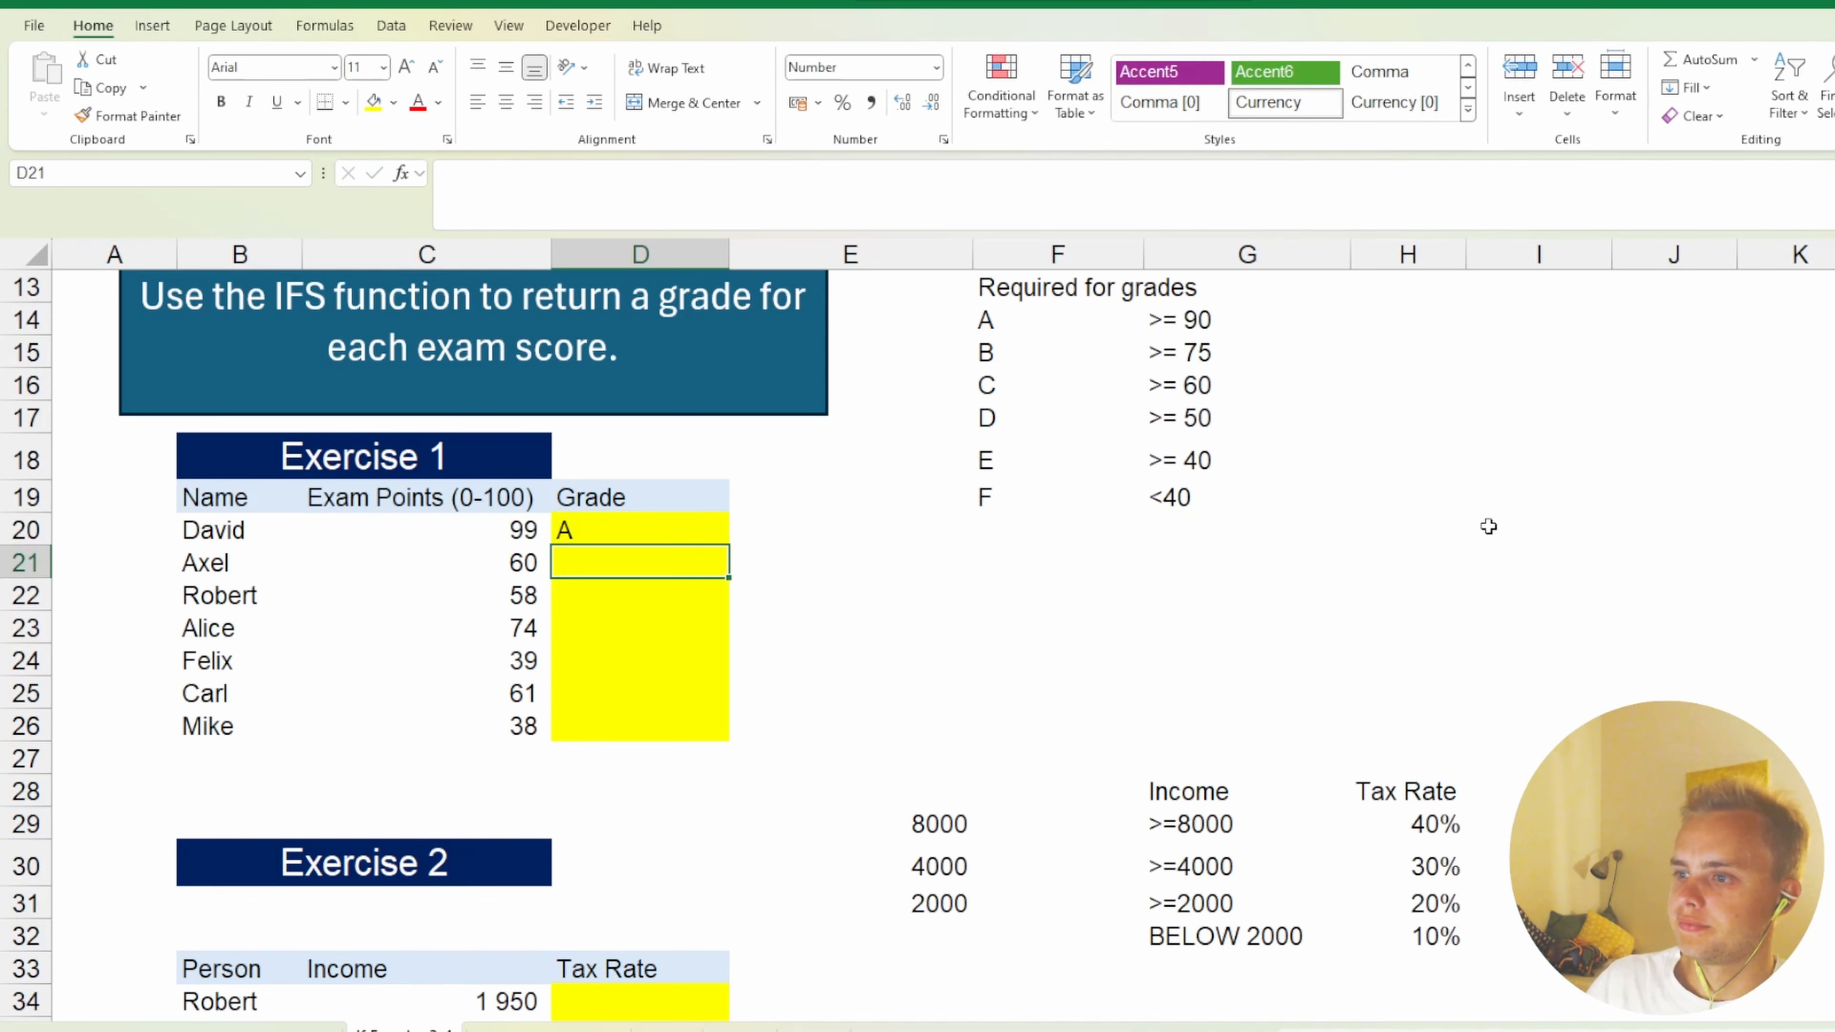
Copy the grade formula from D20 down to the remaining grade cells through D26.
{"action": "key", "text": "Up"}
{"action": "key", "text": "ctrl+c"}
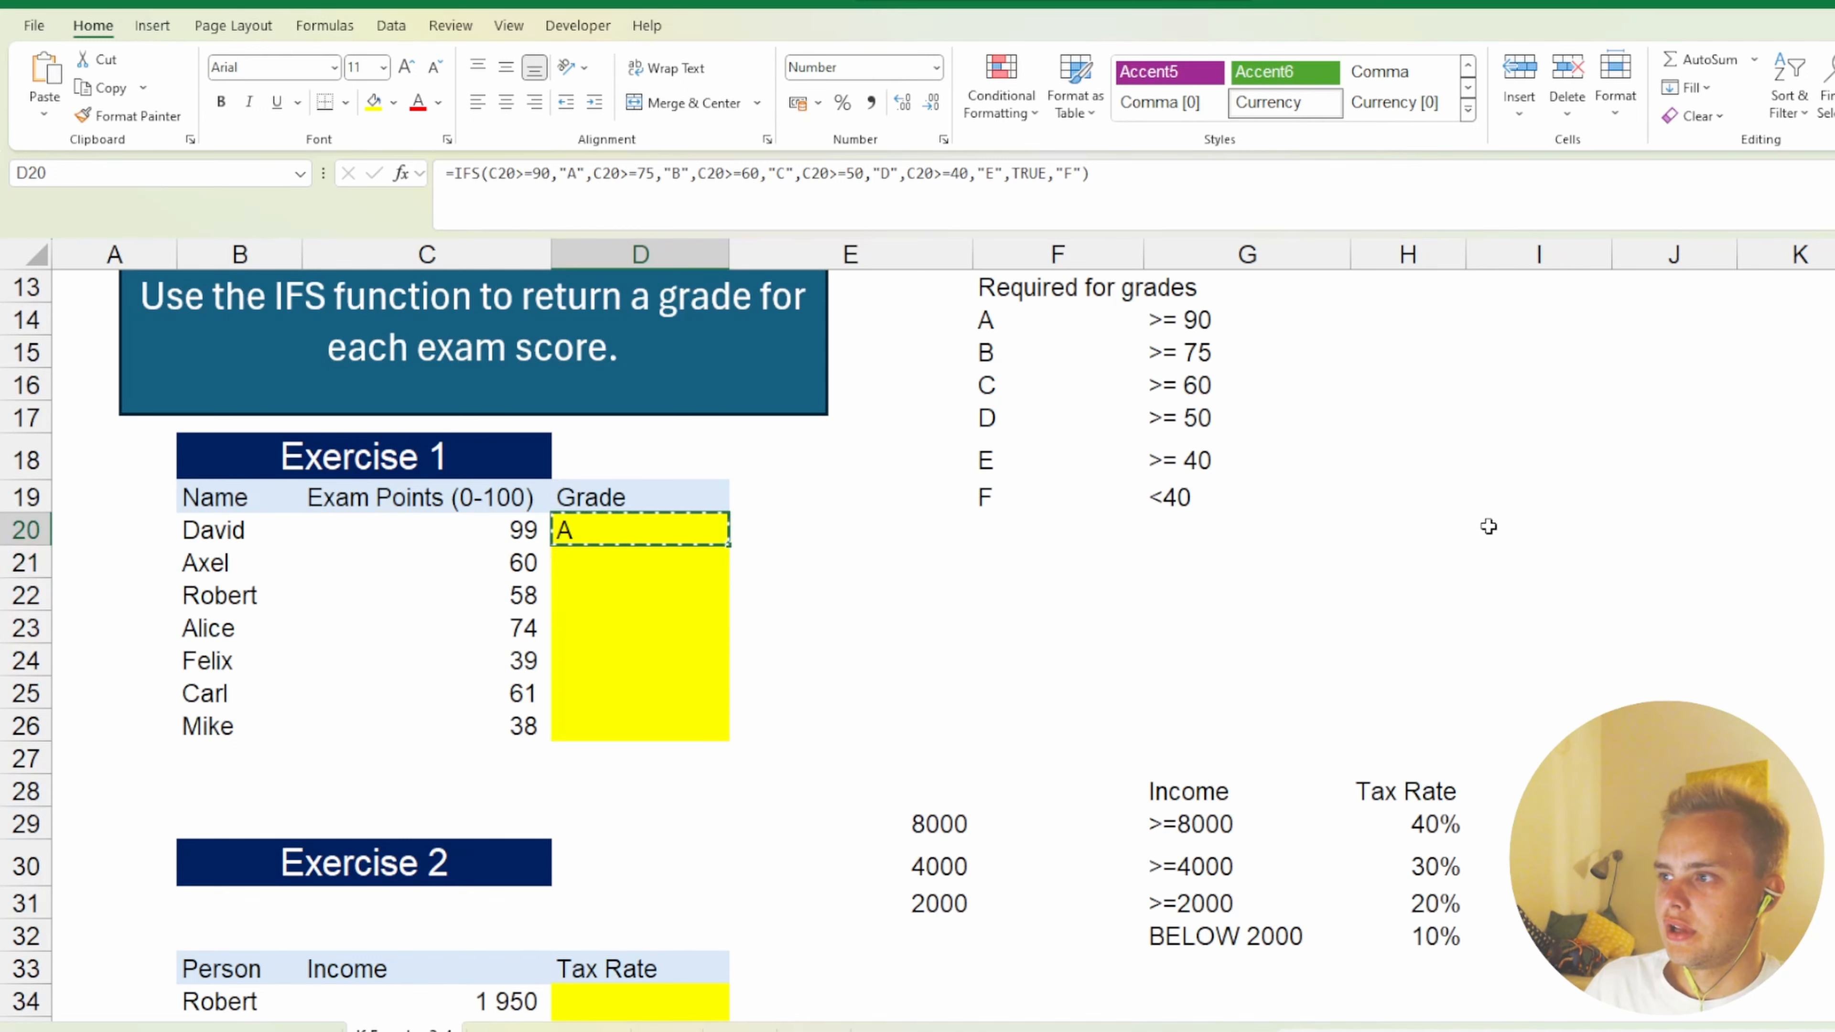
{"action": "key", "text": "shift+Down"}
{"action": "key", "text": "shift+Down"}
{"action": "key", "text": "shift+Down"}
{"action": "key", "text": "shift+Down"}
{"action": "key", "text": "shift+Down"}
{"action": "key", "text": "shift+Down"}
{"action": "key", "text": "ctrl+v"}
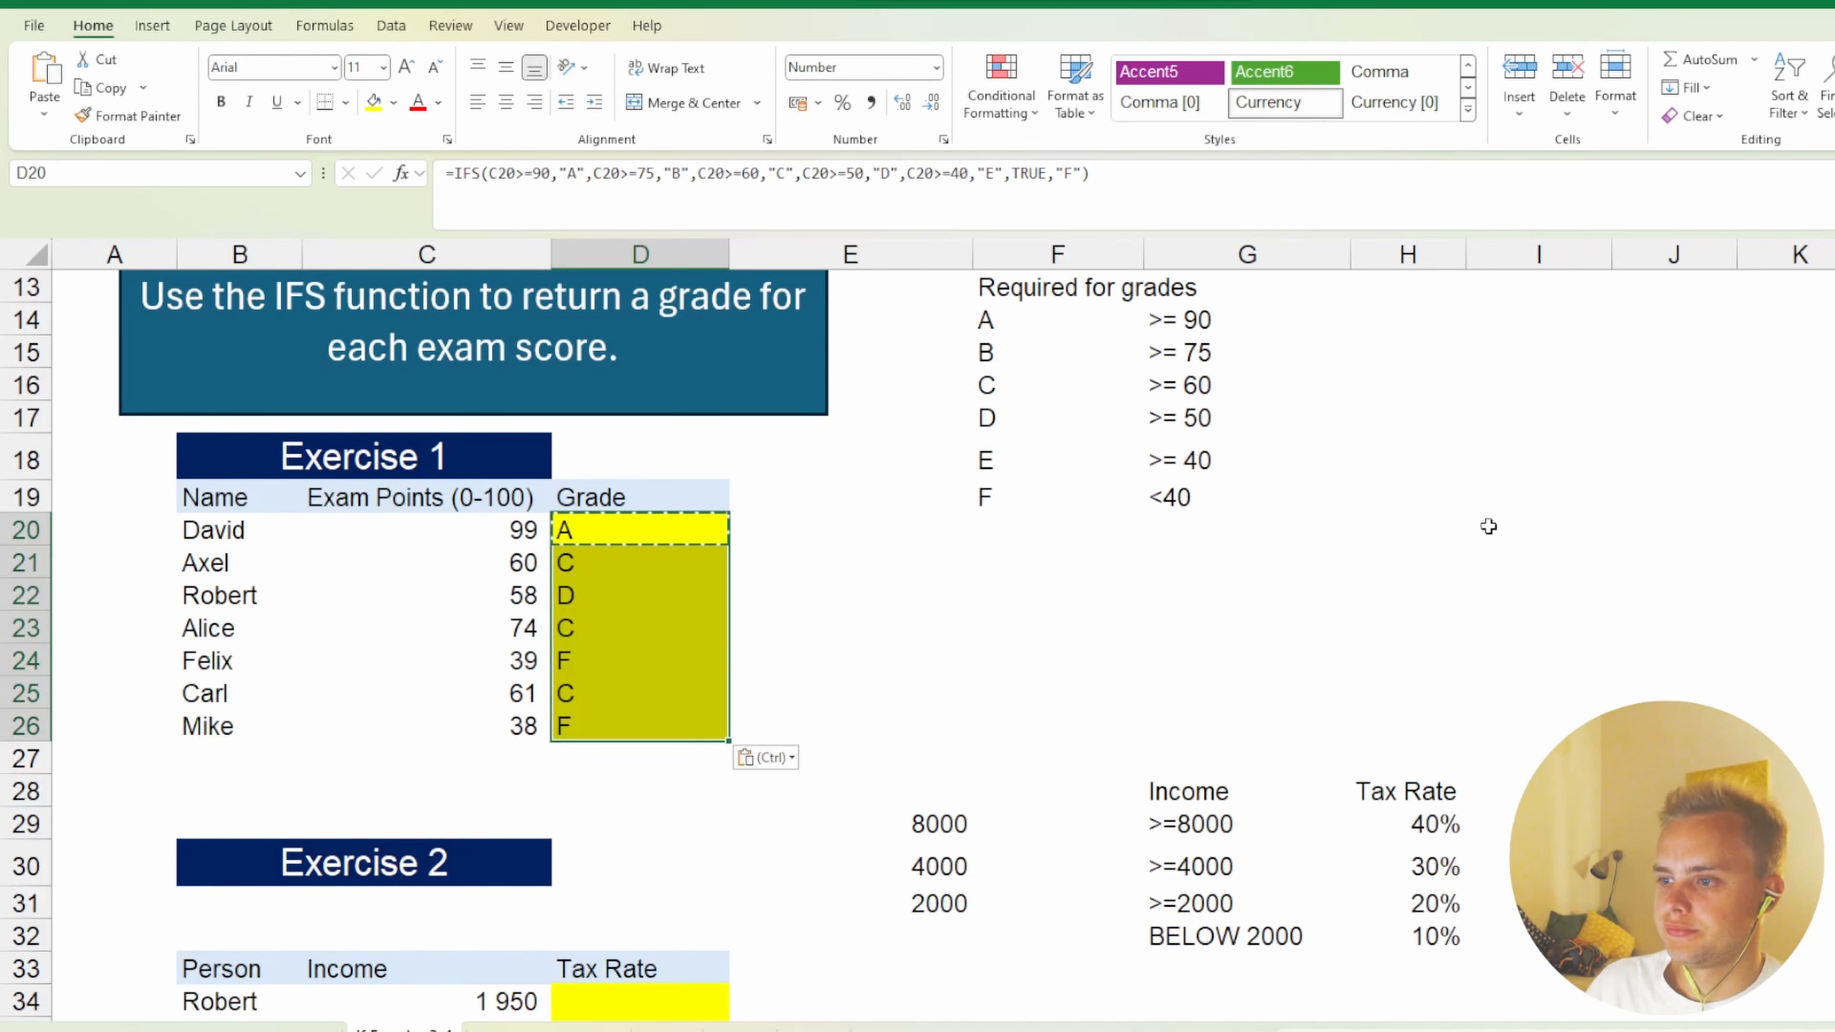
{"action": "key", "text": "Escape"}
Review the copied grade formulas down the Grade column and their row references.
{"action": "key", "text": "Down"}
{"action": "key", "text": "Up"}
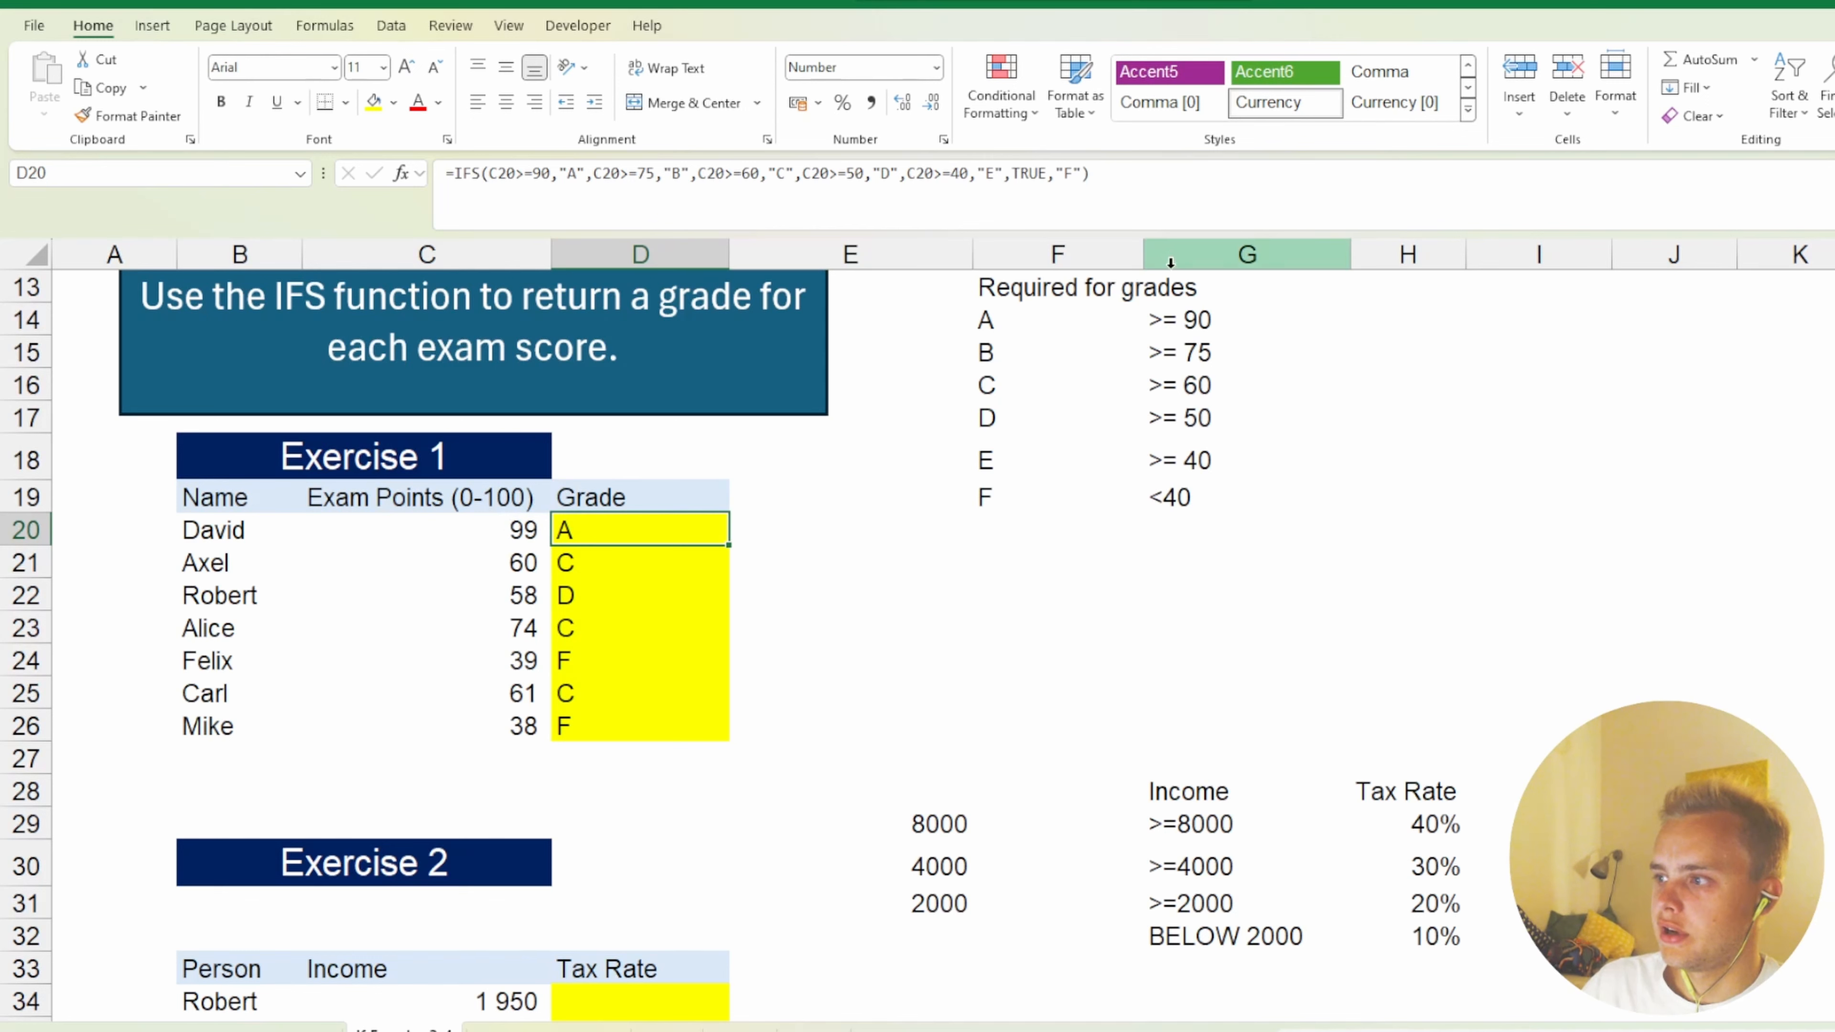
{"action": "left_click", "coordinate": [664, 578]}
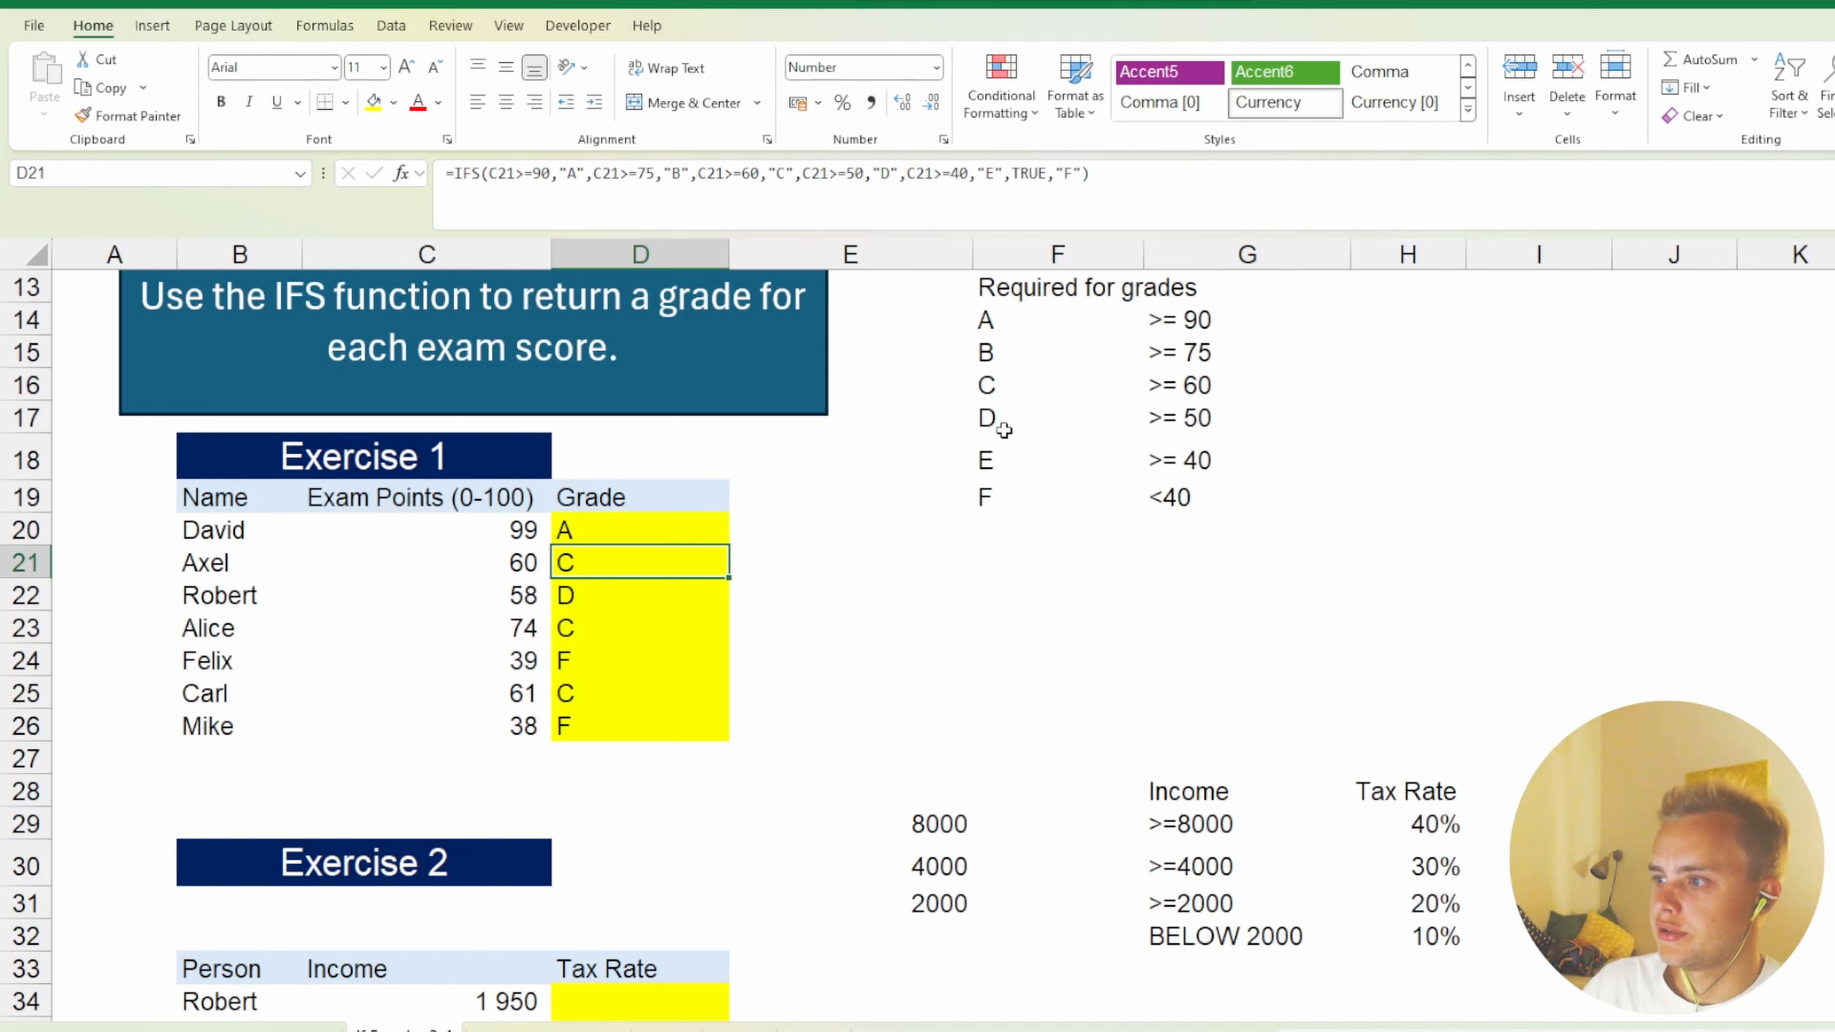
{"action": "key", "text": "Down"}
{"action": "key", "text": "Down"}
{"action": "key", "text": "Down"}
{"action": "key", "text": "Down"}
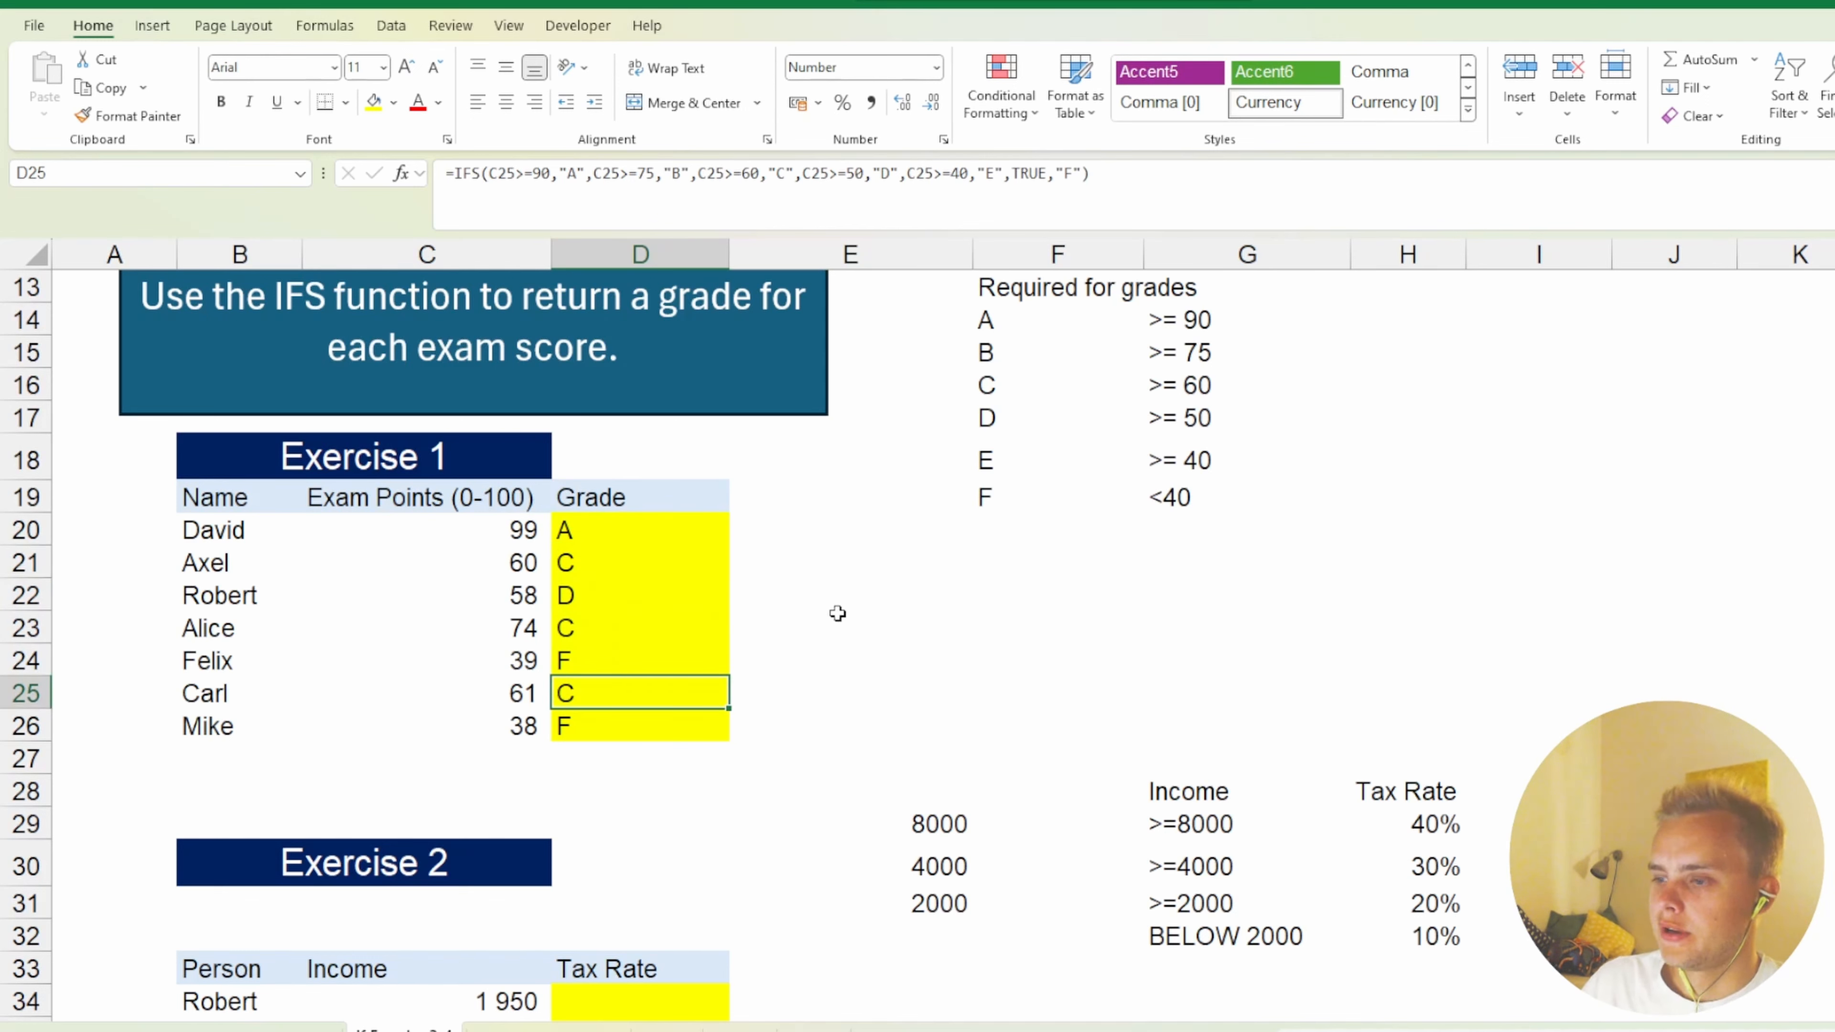
{"action": "left_click", "coordinate": [835, 633]}
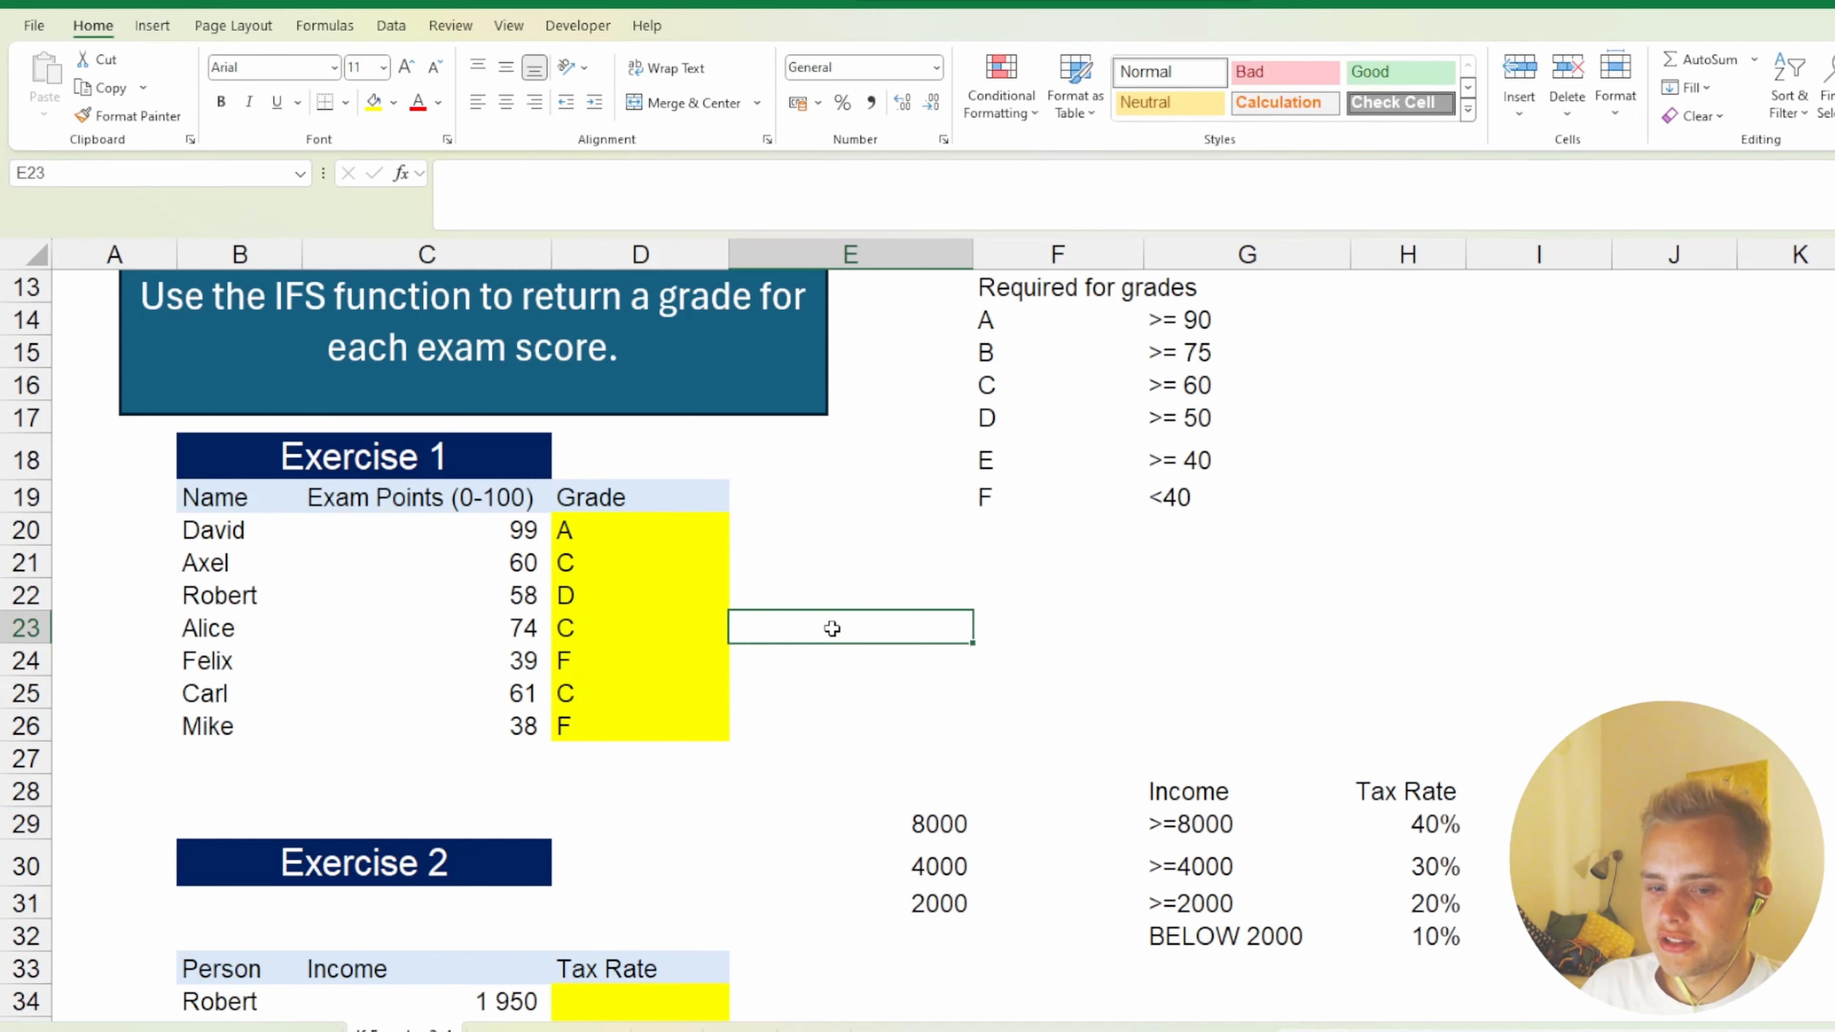
Examine the Exercise 2 income list and the tax rate that applies to each income bracket in G28:H32.
{"action": "scroll", "coordinate": [831, 630], "scroll_direction": "down", "scroll_amount": 4}
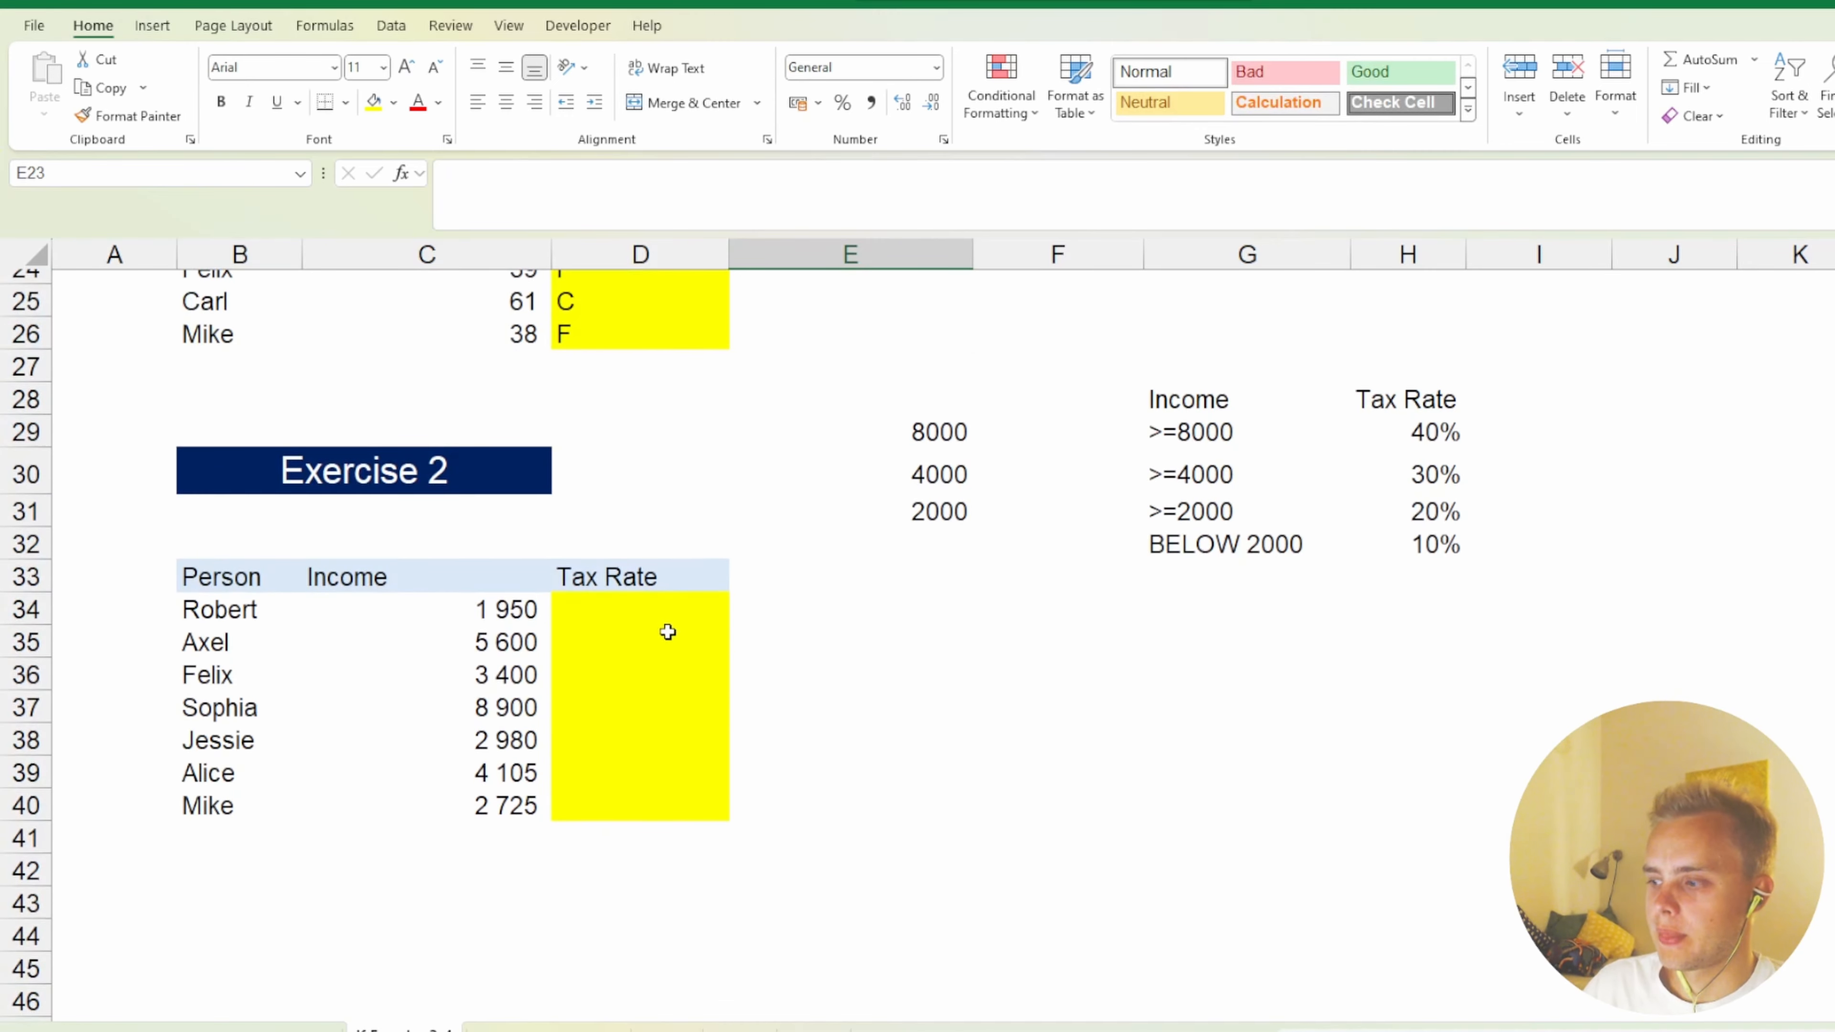
{"action": "left_click", "coordinate": [605, 613]}
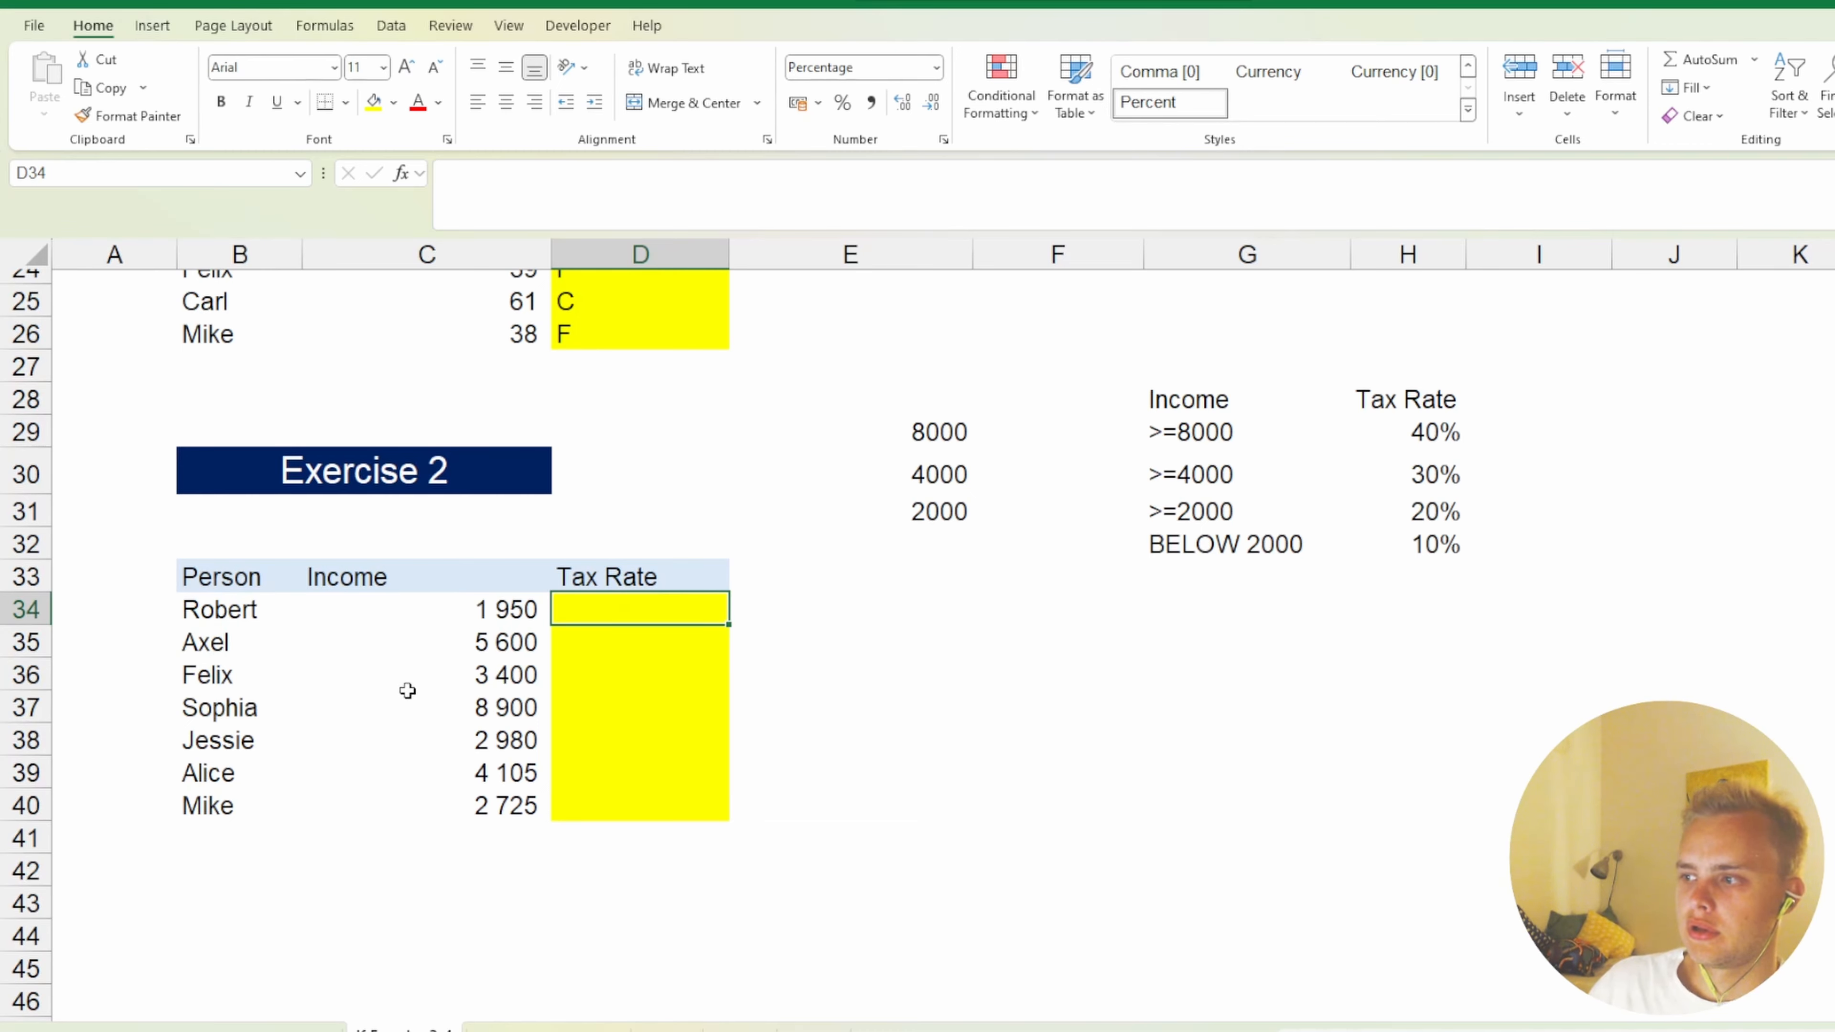
{"action": "left_click", "coordinate": [1161, 511]}
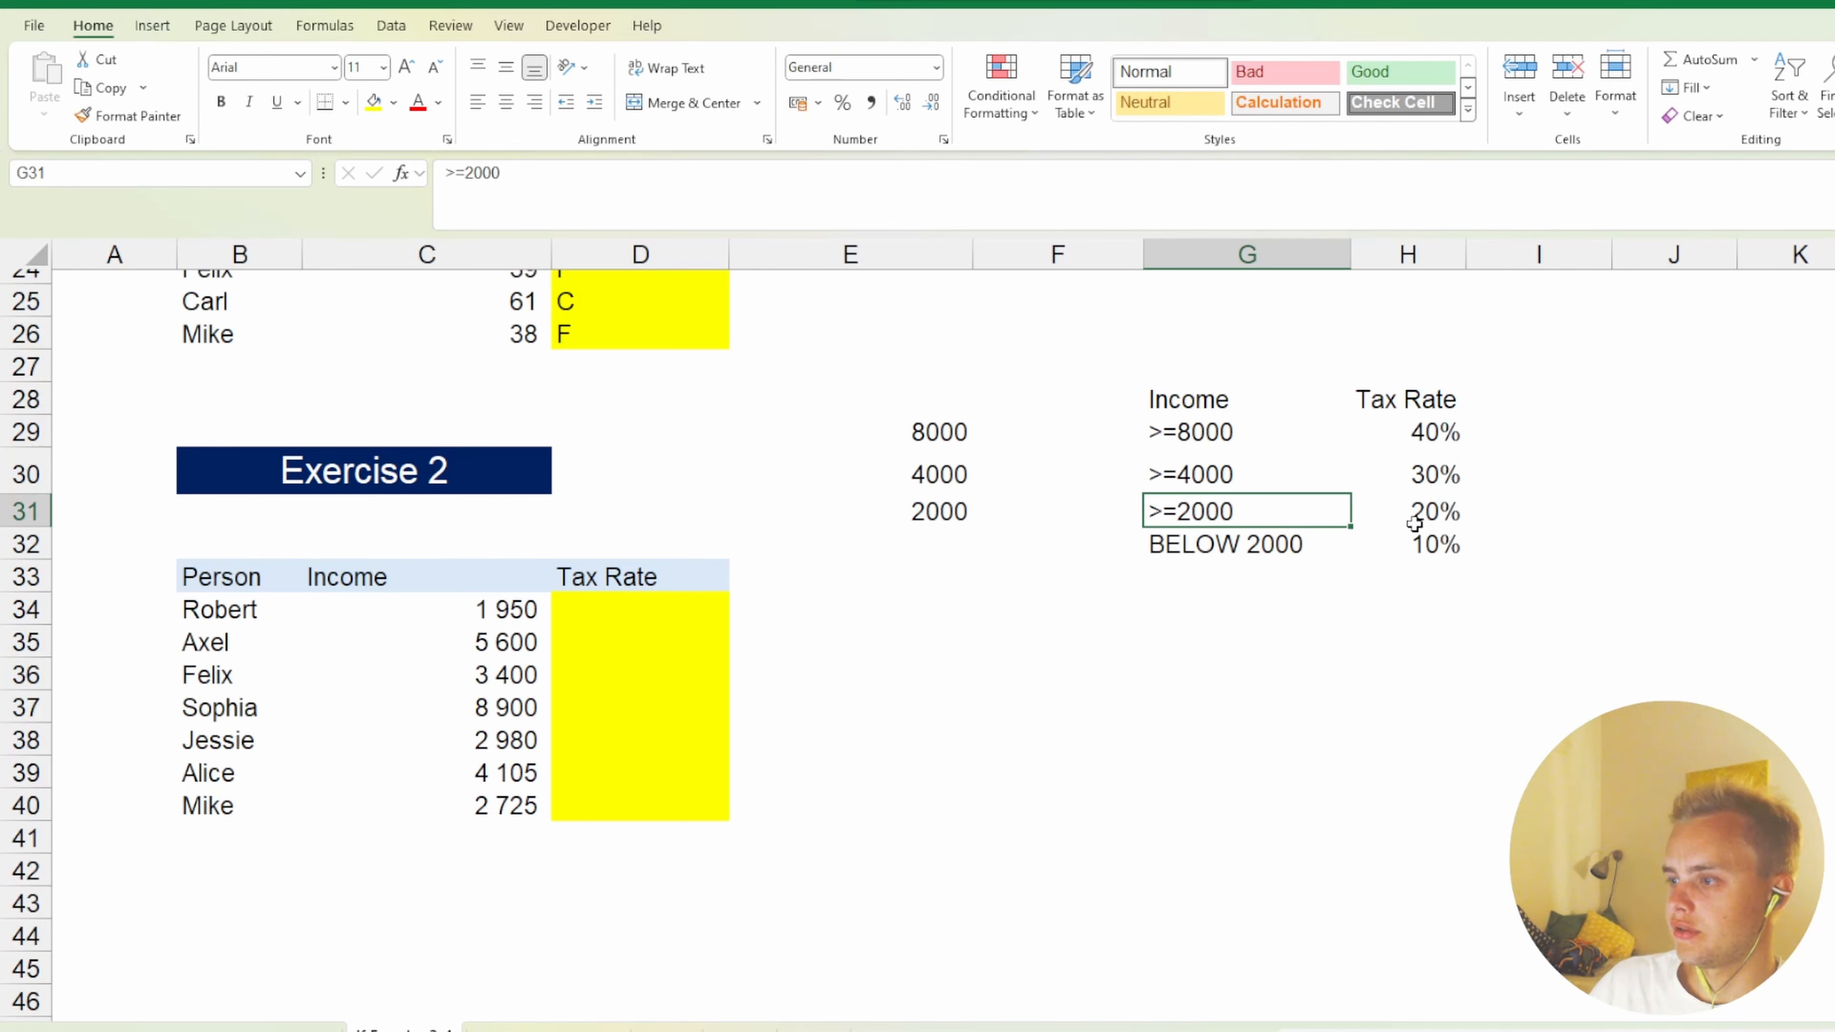
{"action": "left_click", "coordinate": [1213, 474]}
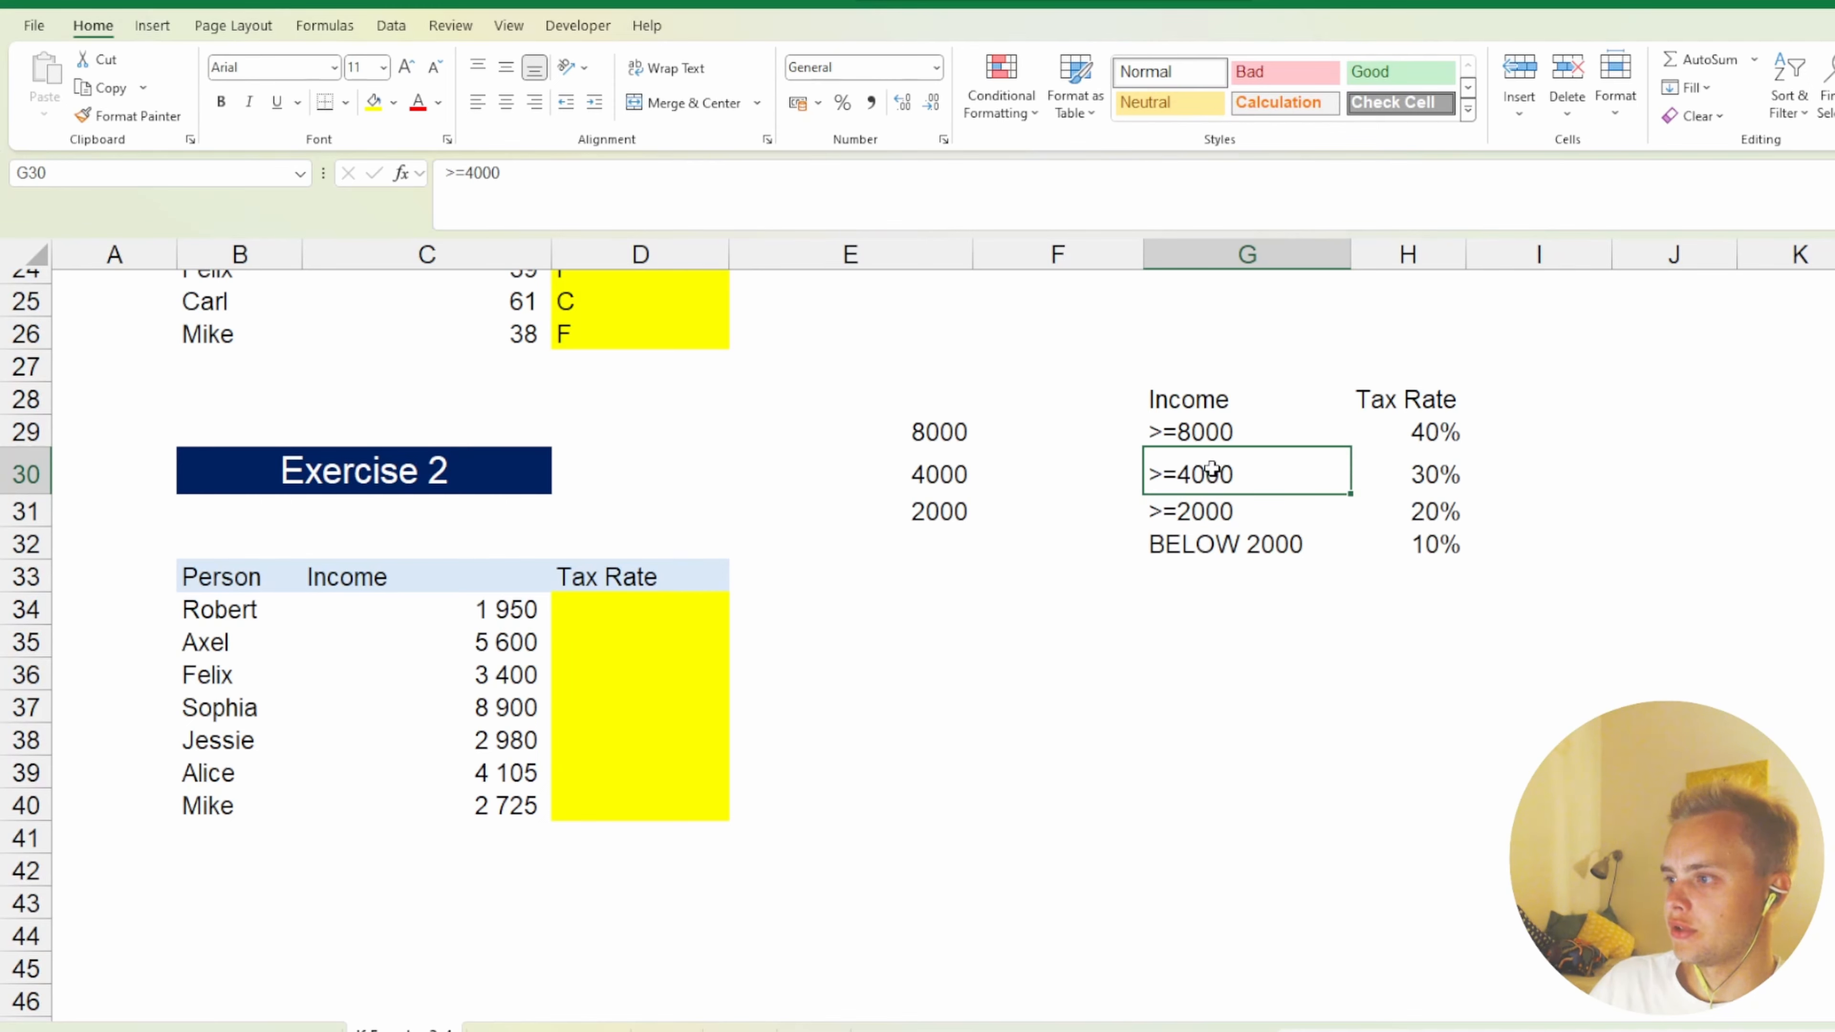
{"action": "left_click", "coordinate": [1209, 433]}
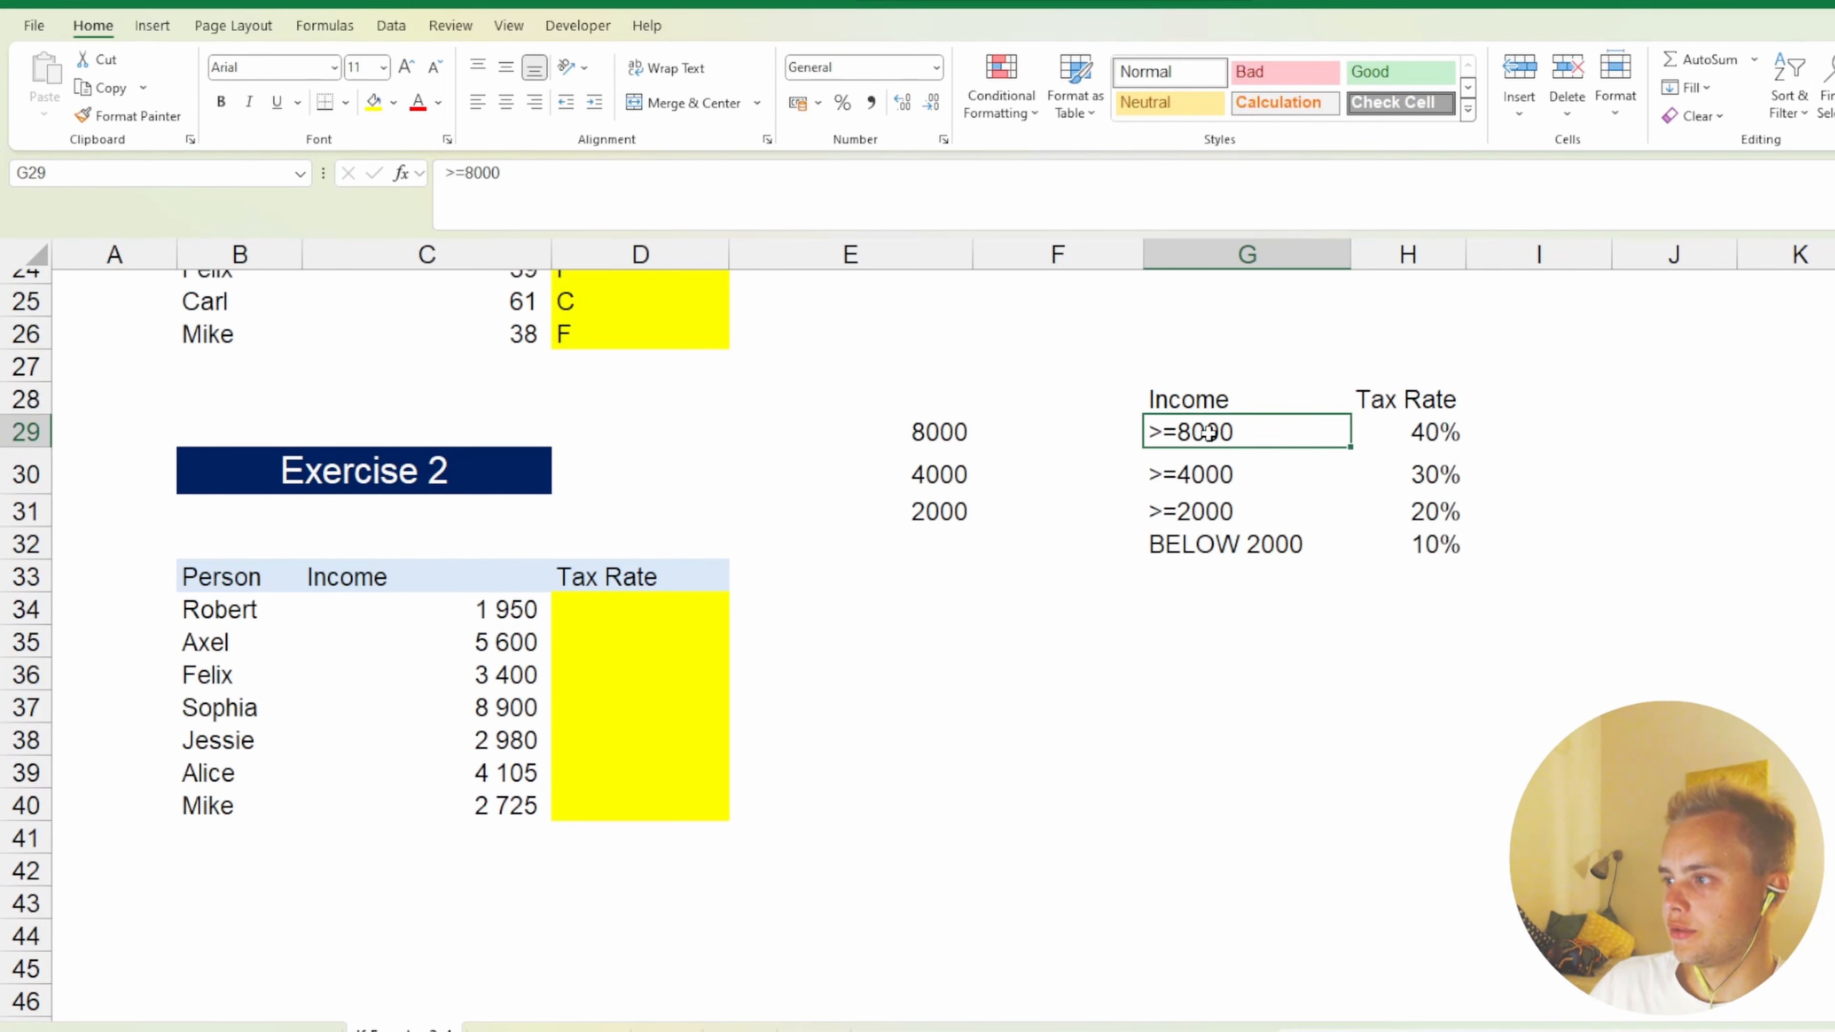
{"action": "left_click", "coordinate": [1273, 465]}
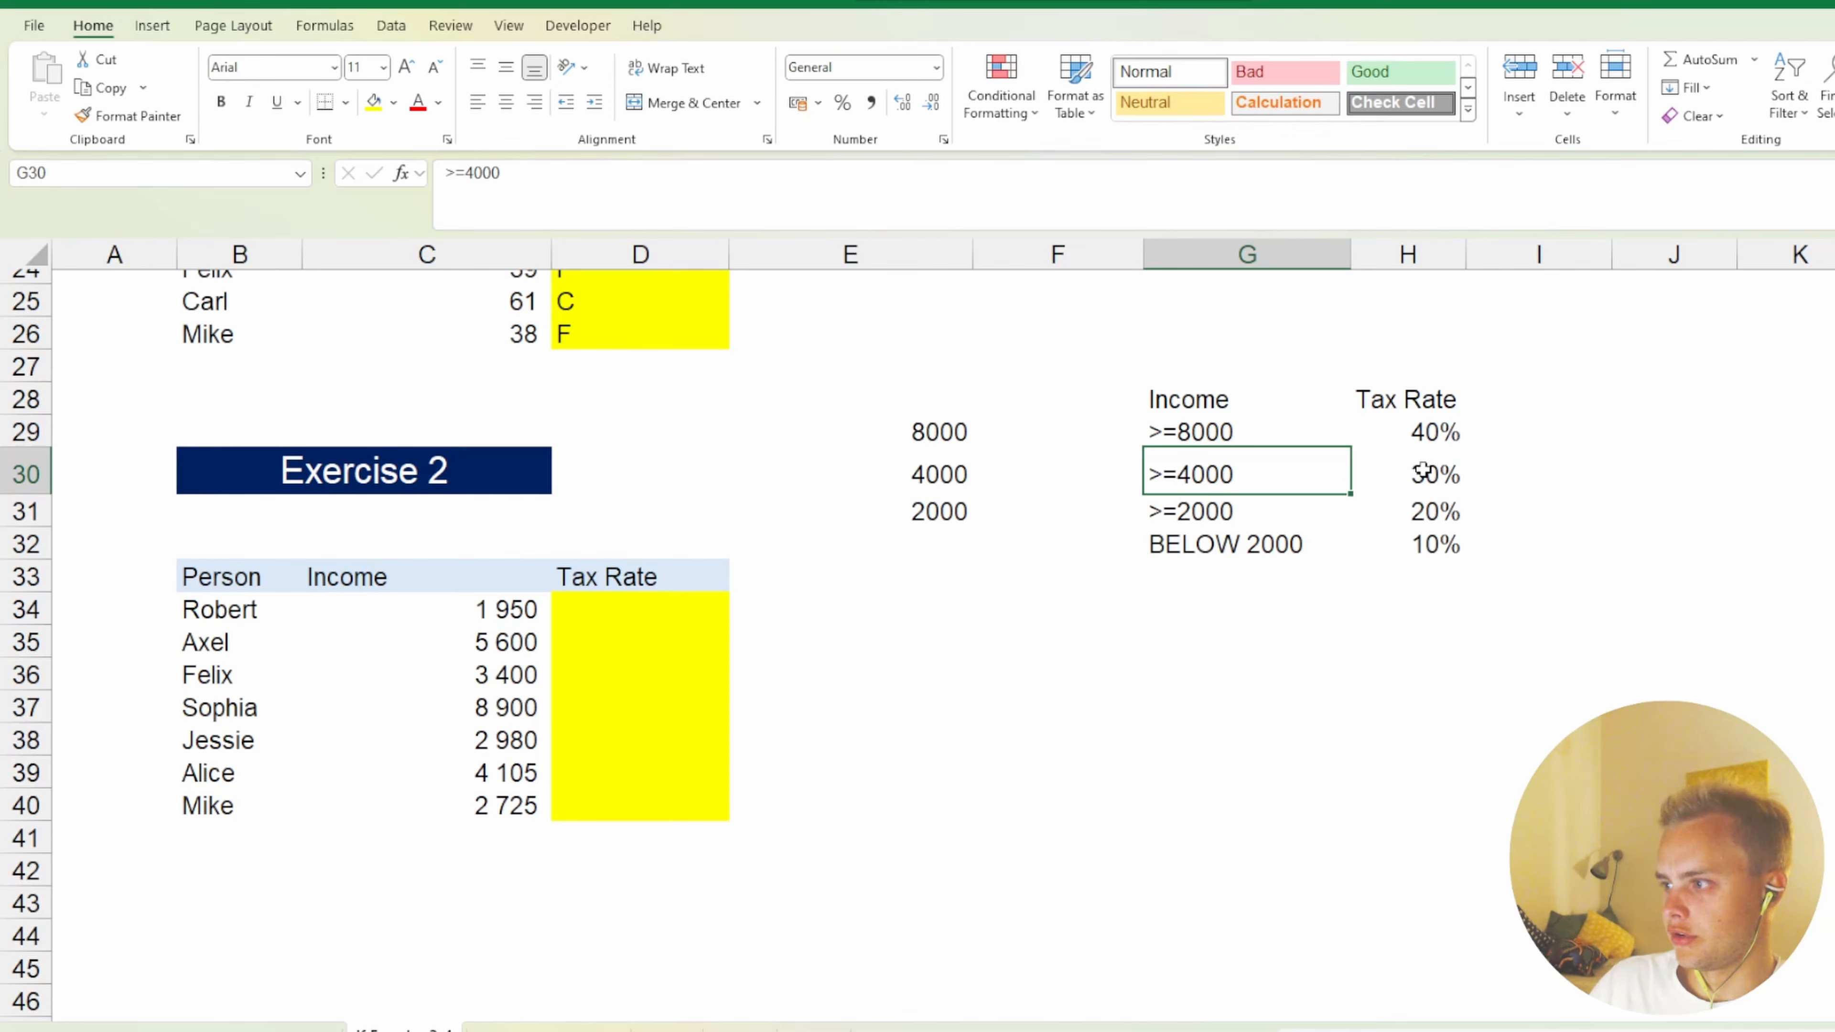
{"action": "left_click", "coordinate": [1212, 436]}
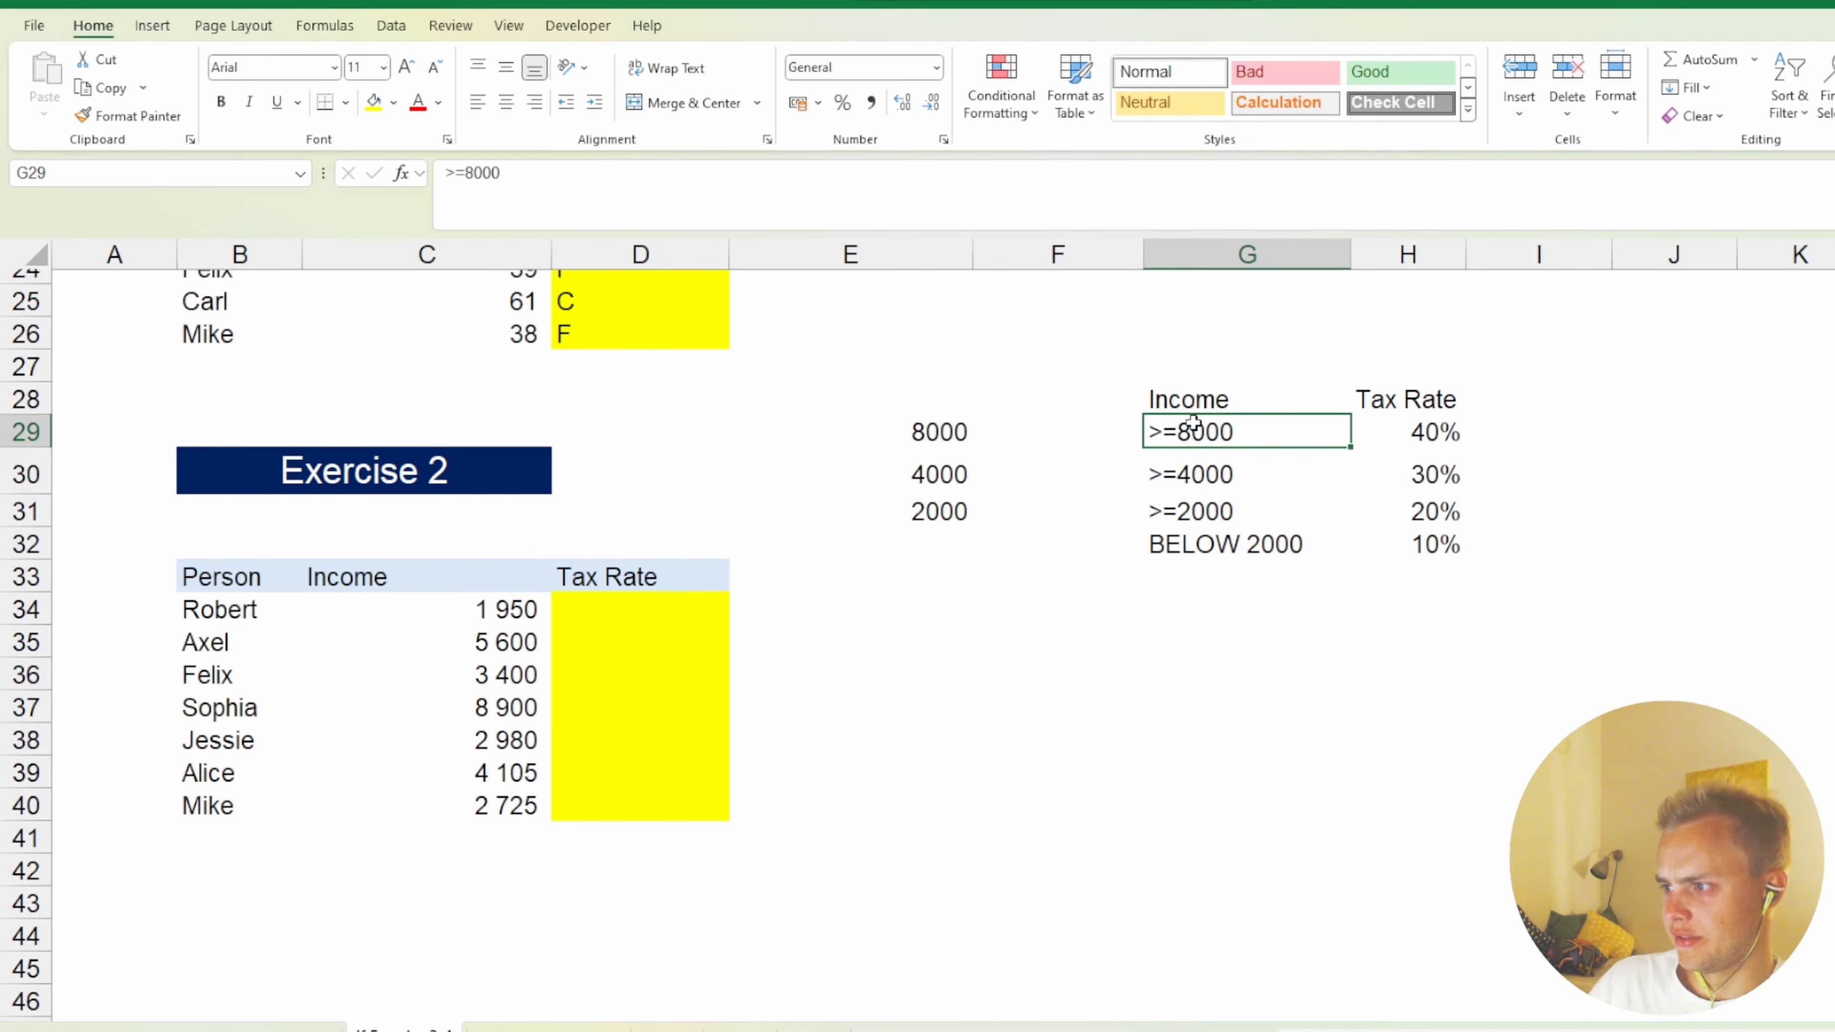
{"action": "left_click", "coordinate": [1413, 431]}
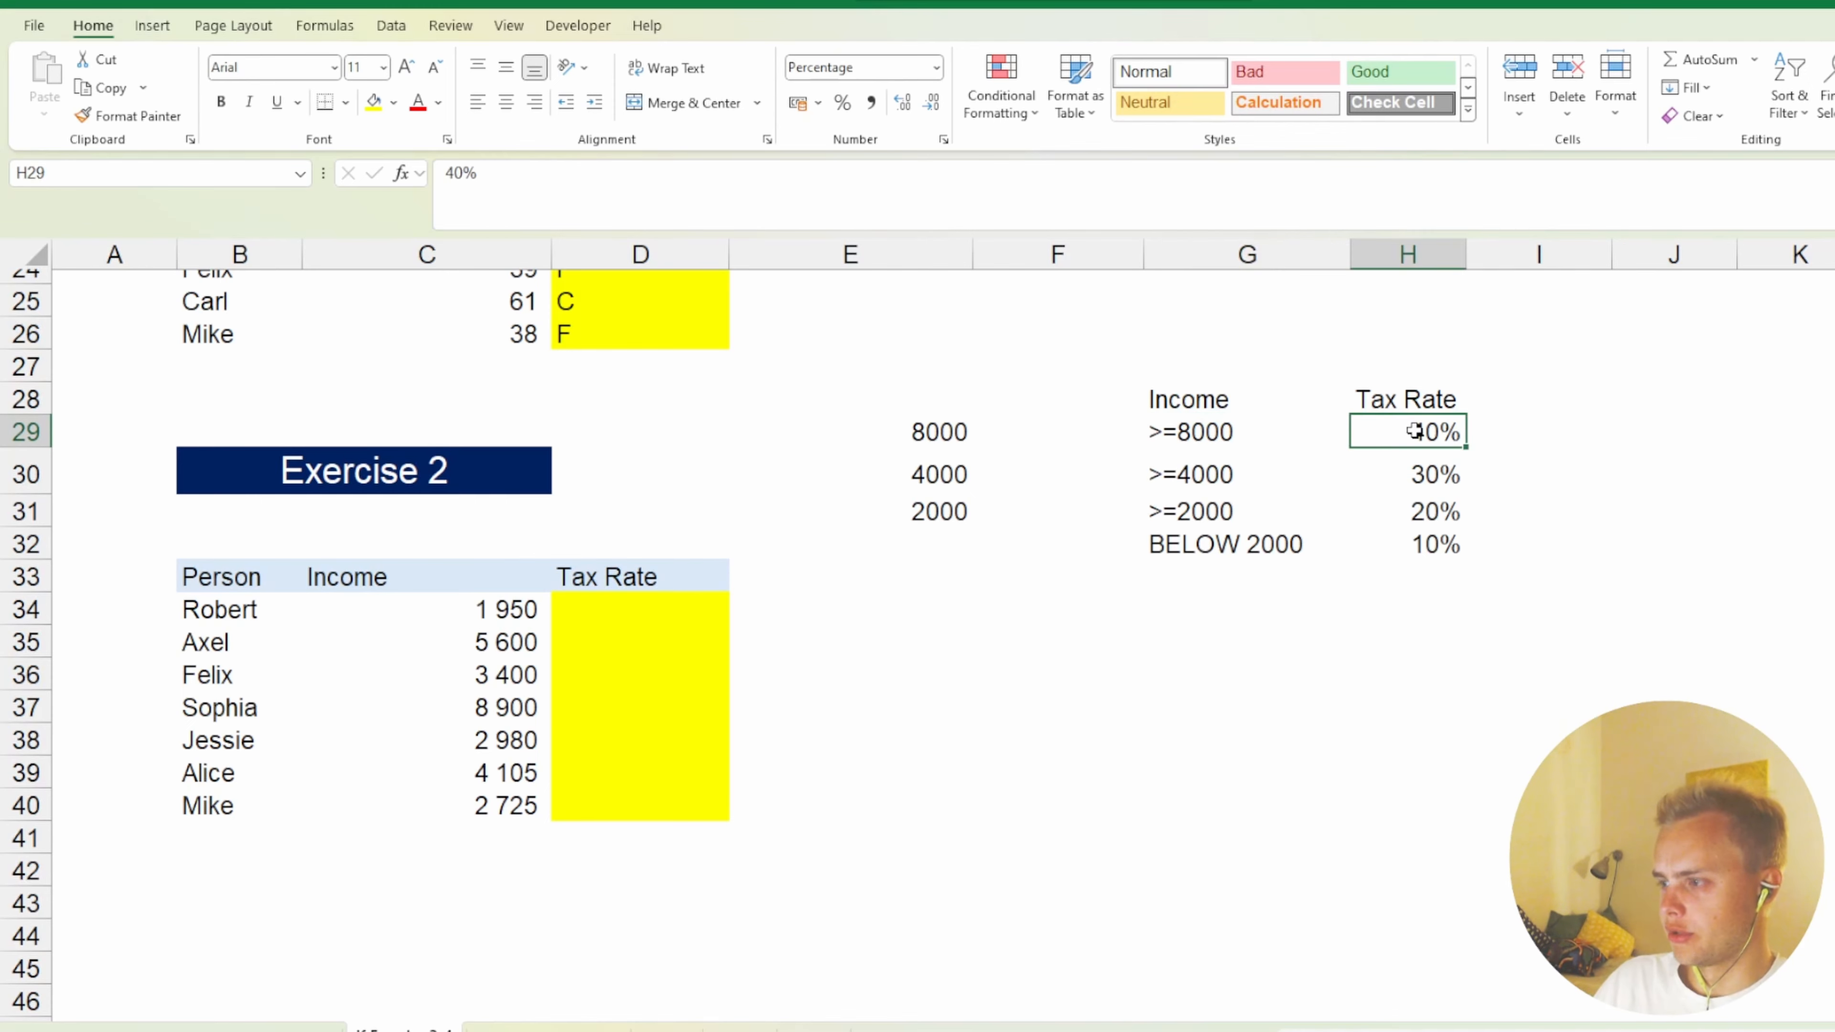
{"action": "left_click", "coordinate": [1225, 510]}
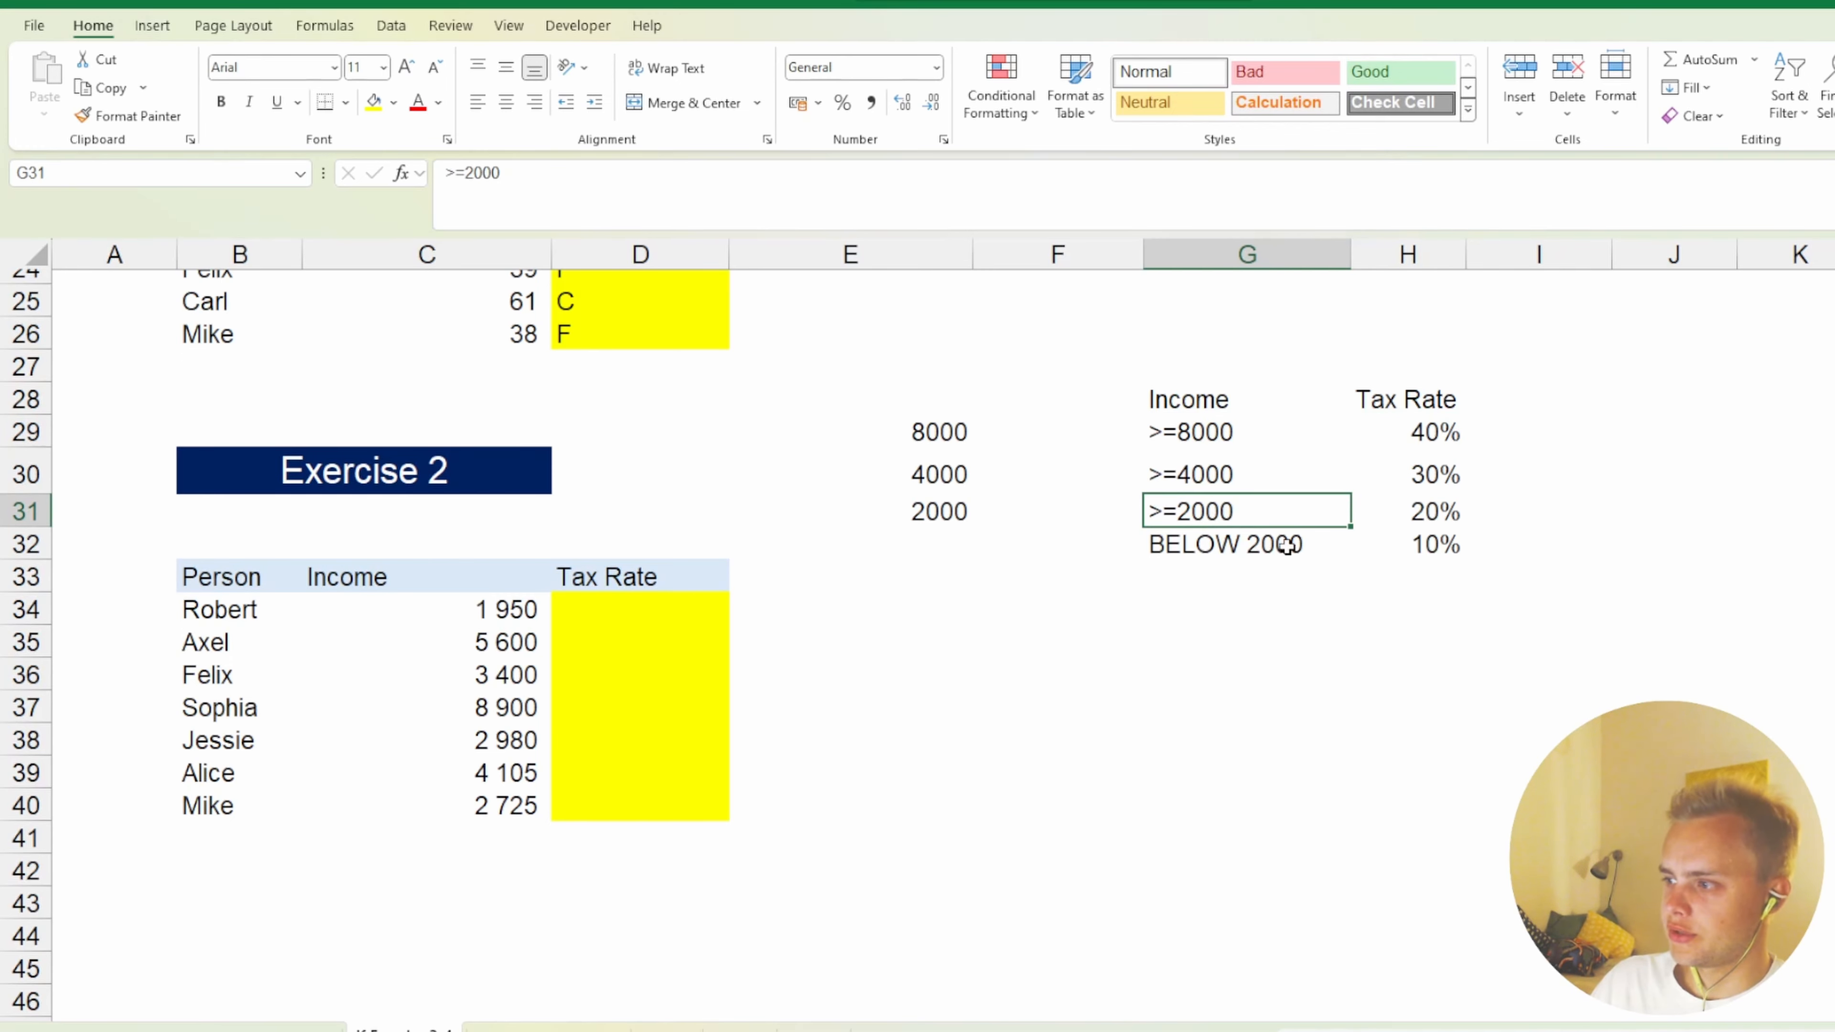
{"action": "left_click", "coordinate": [1415, 547]}
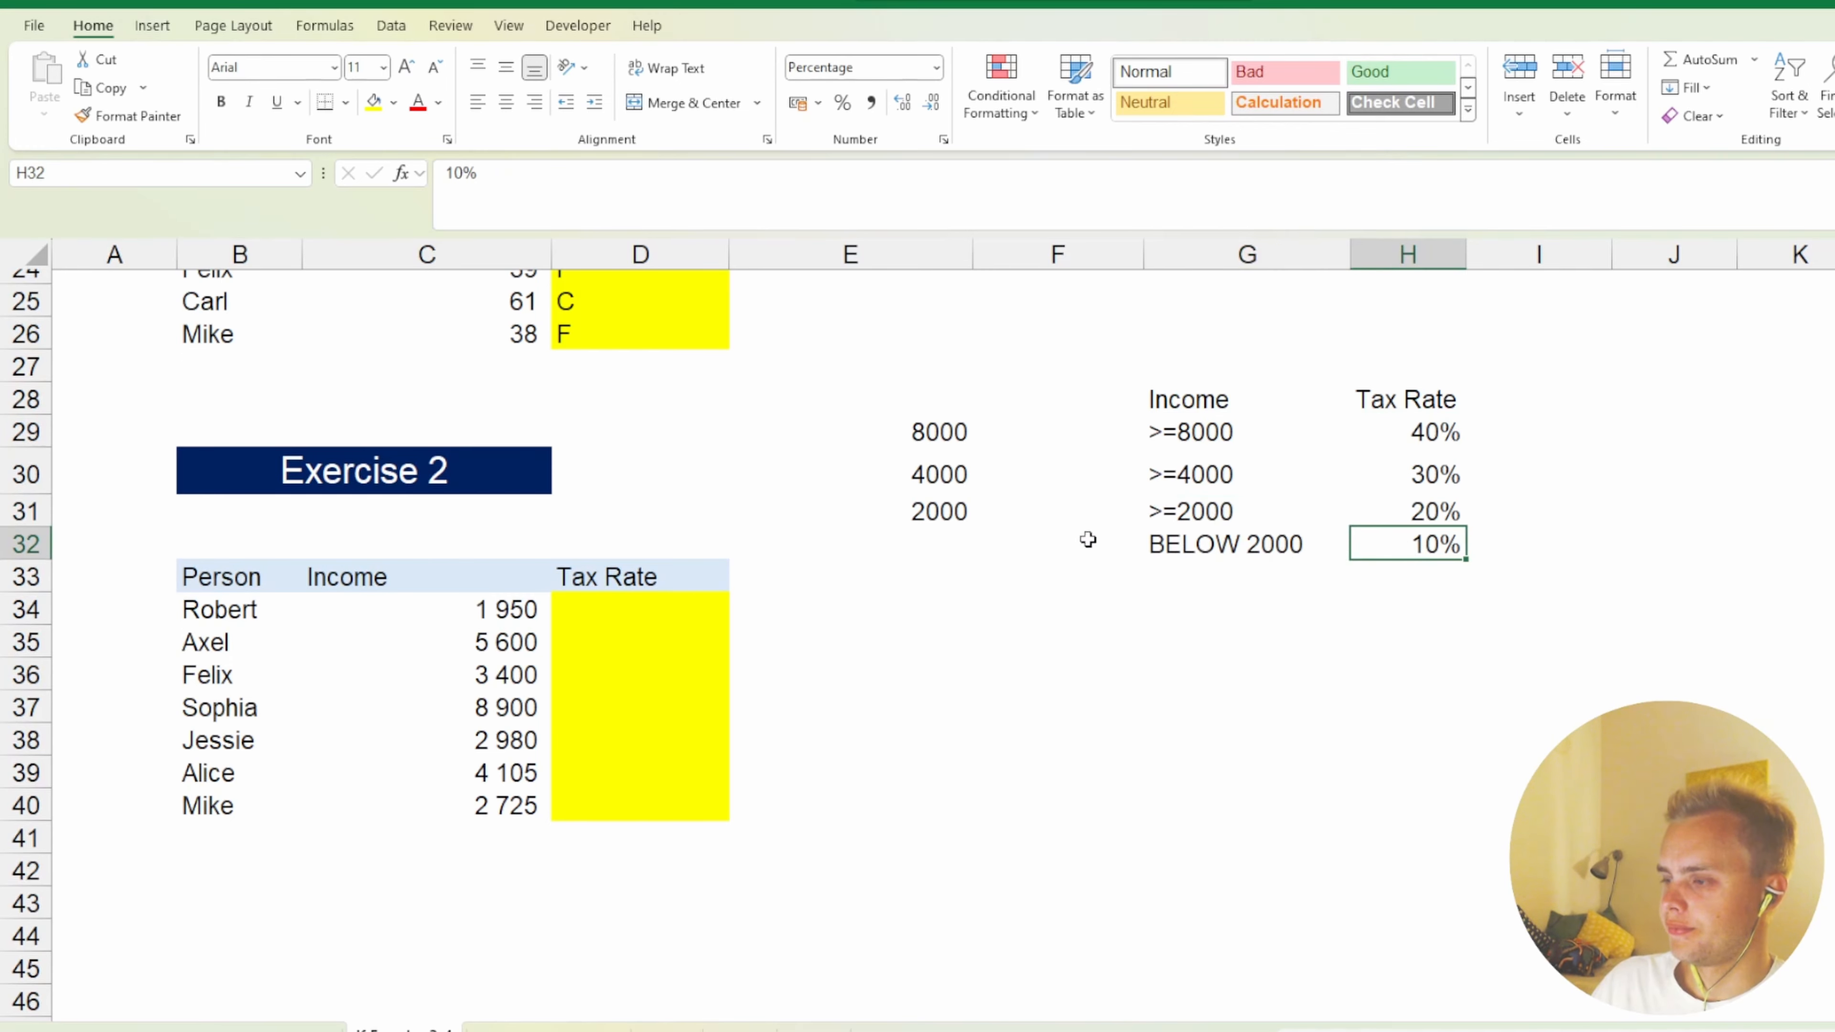
{"action": "left_click", "coordinate": [913, 431]}
Start an IFS formula in D34 with the test C34>=$E$29, using an absolute reference for the threshold.
{"action": "left_click", "coordinate": [660, 606]}
{"action": "type", "text": "="}
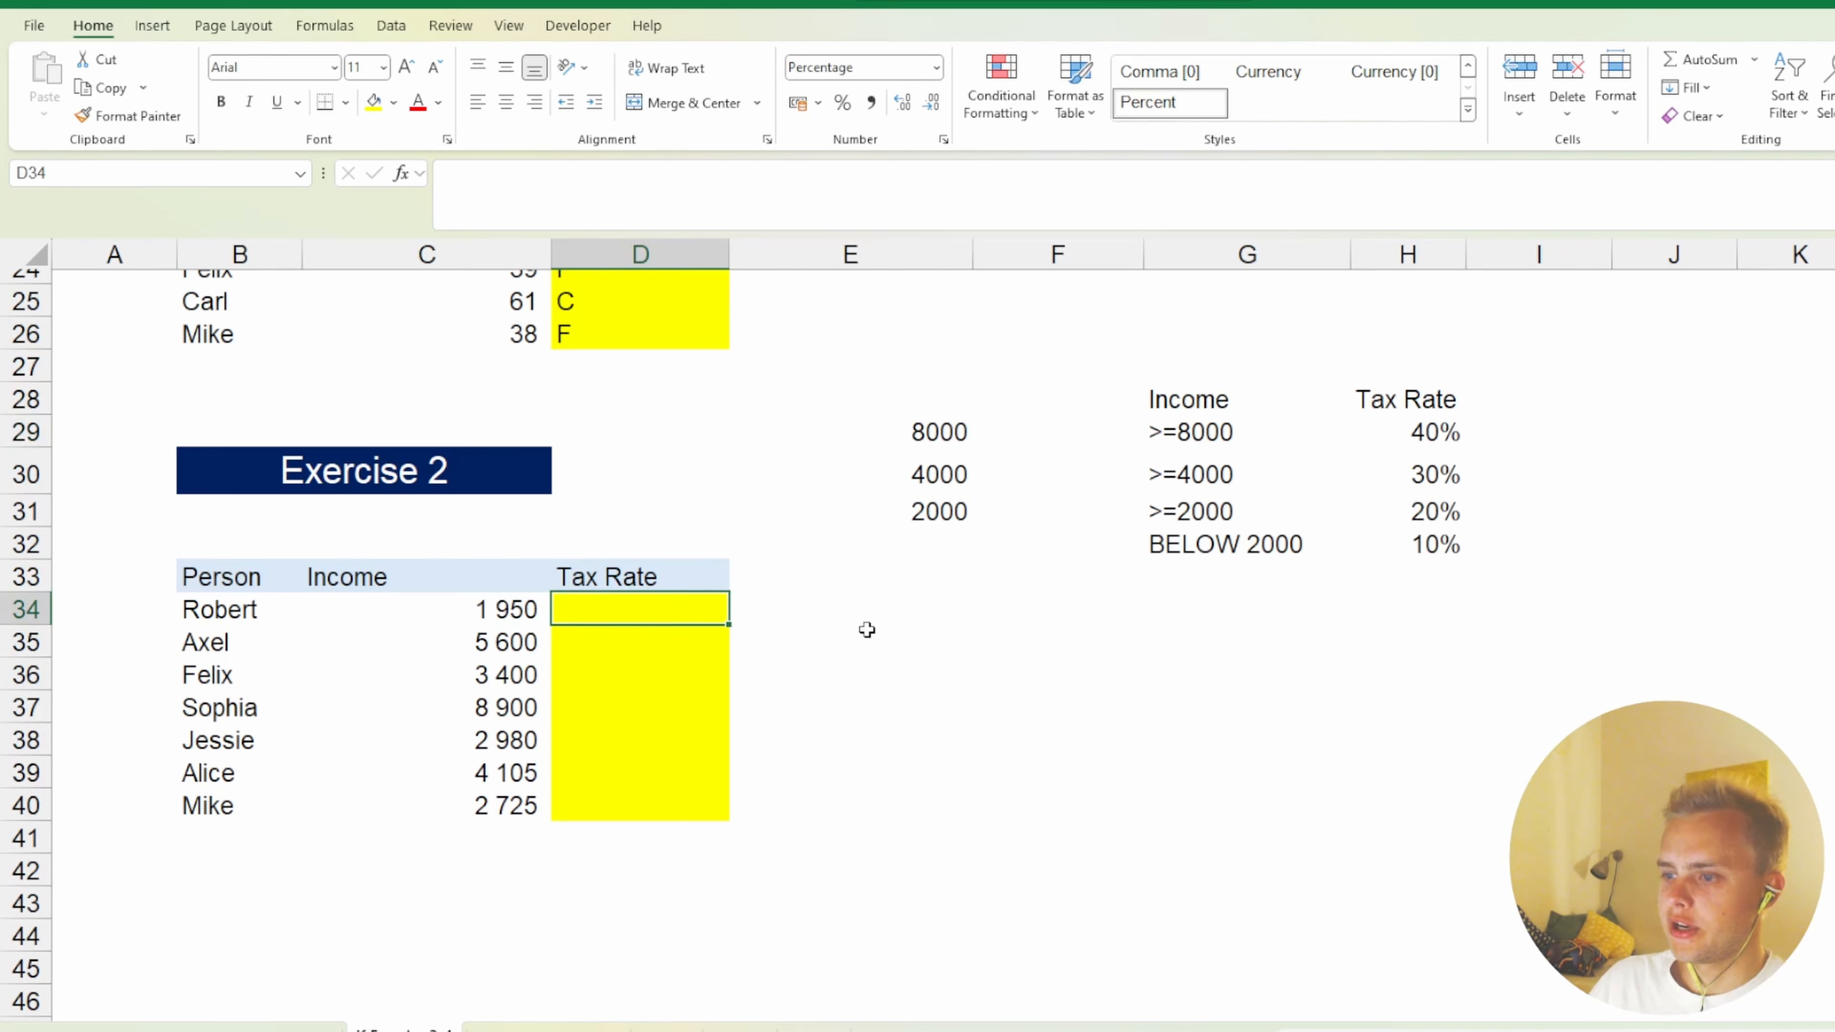
{"action": "type", "text": "ifs"}
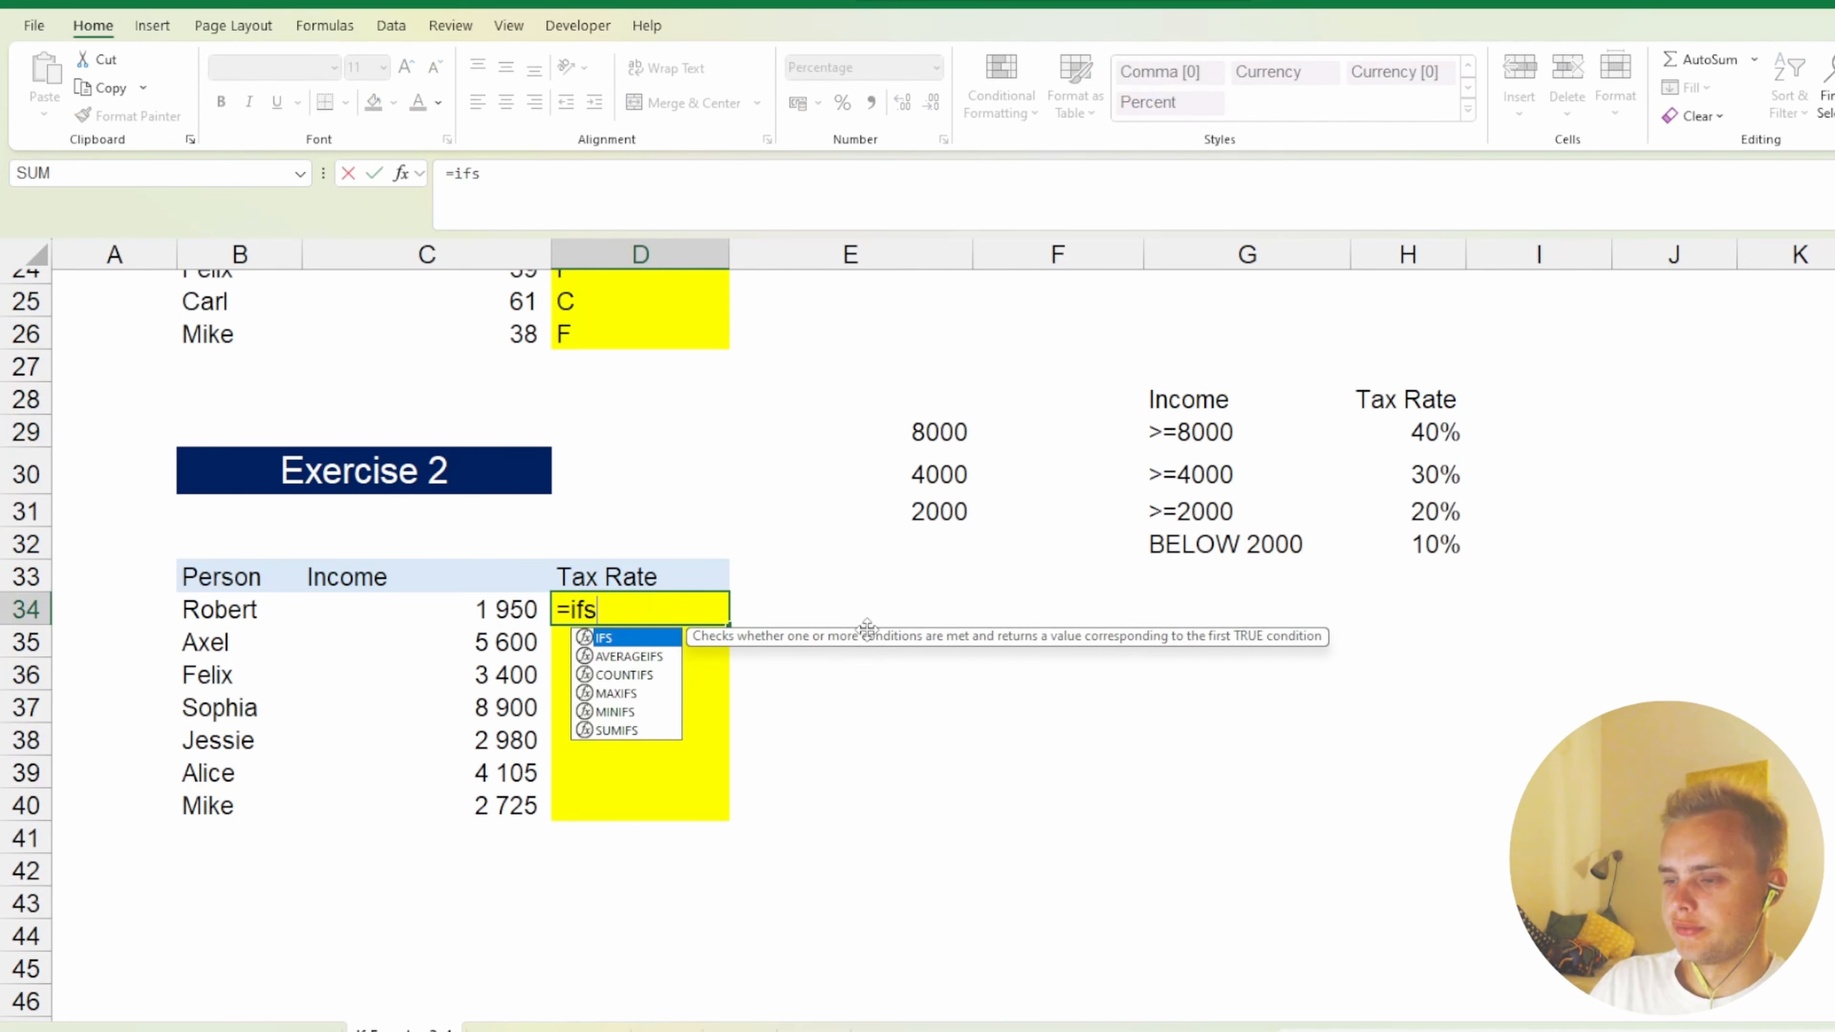
{"action": "key", "text": "Tab"}
{"action": "key", "text": "Left"}
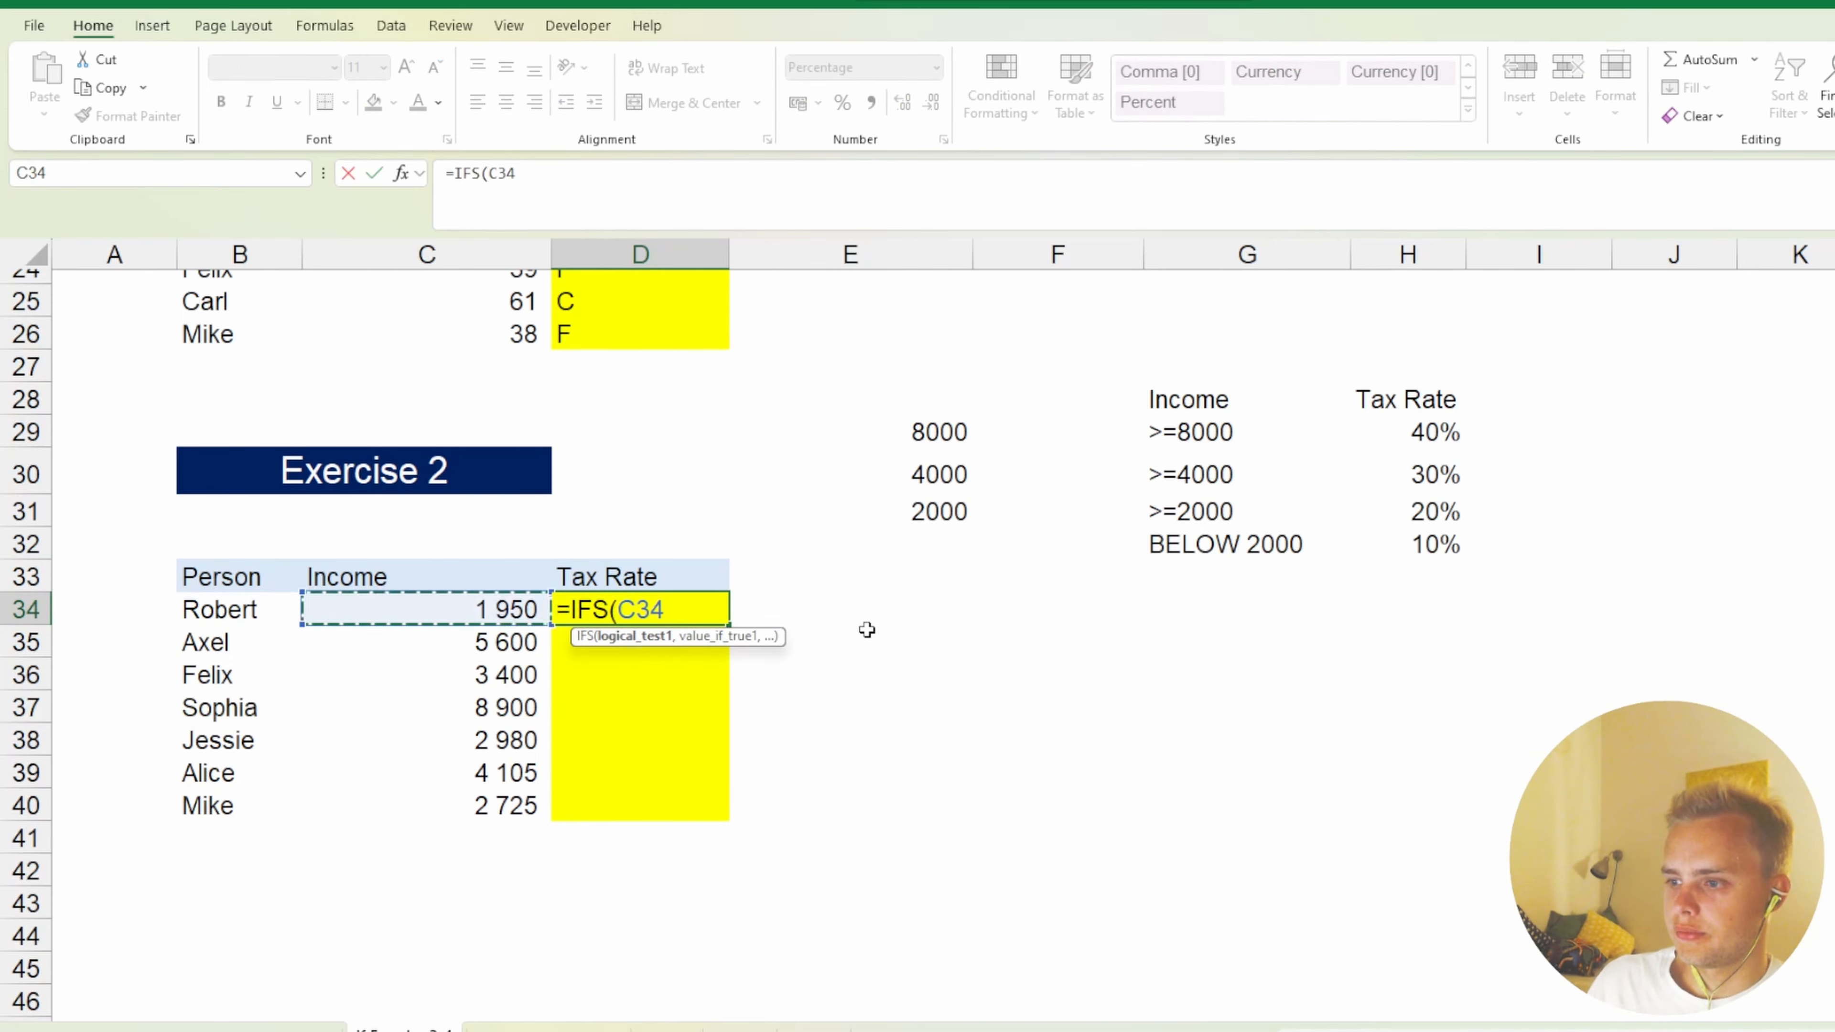
{"action": "type", "text": ">"}
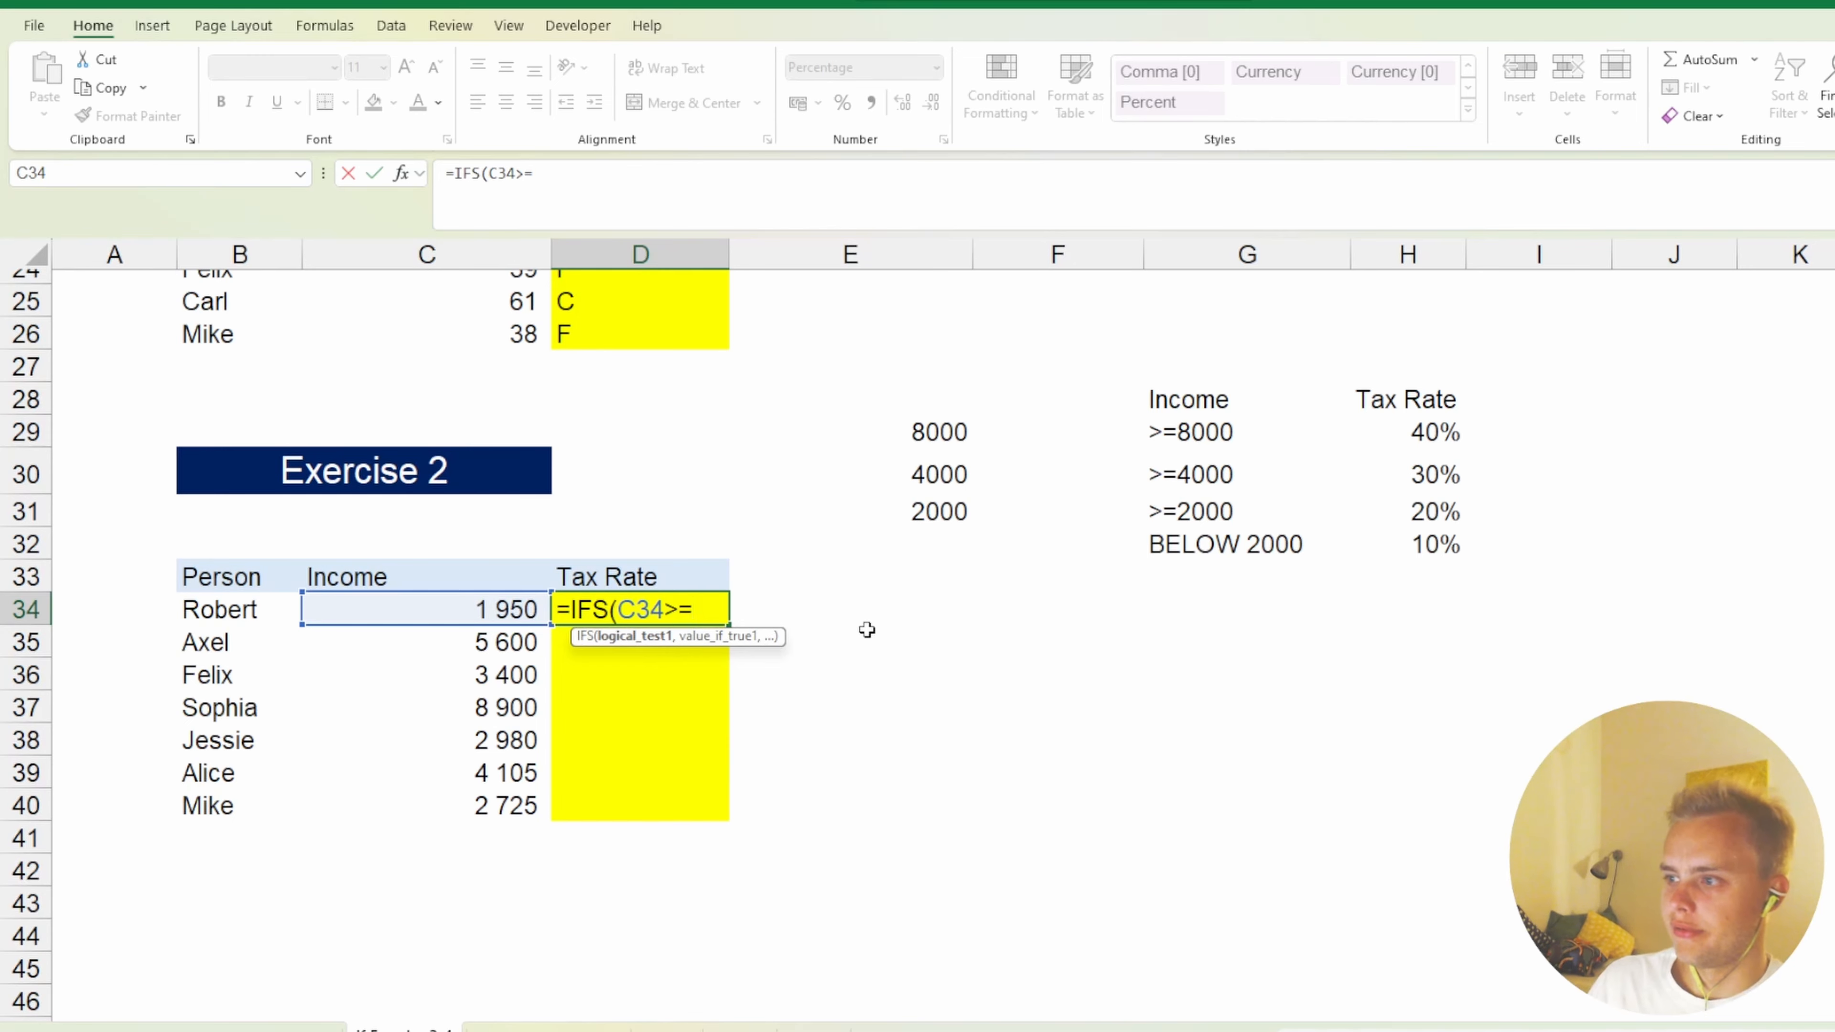
{"action": "type", "text": "="}
{"action": "key", "text": "Up"}
{"action": "key", "text": "Up"}
{"action": "key", "text": "Up"}
{"action": "key", "text": "Up"}
{"action": "key", "text": "Right"}
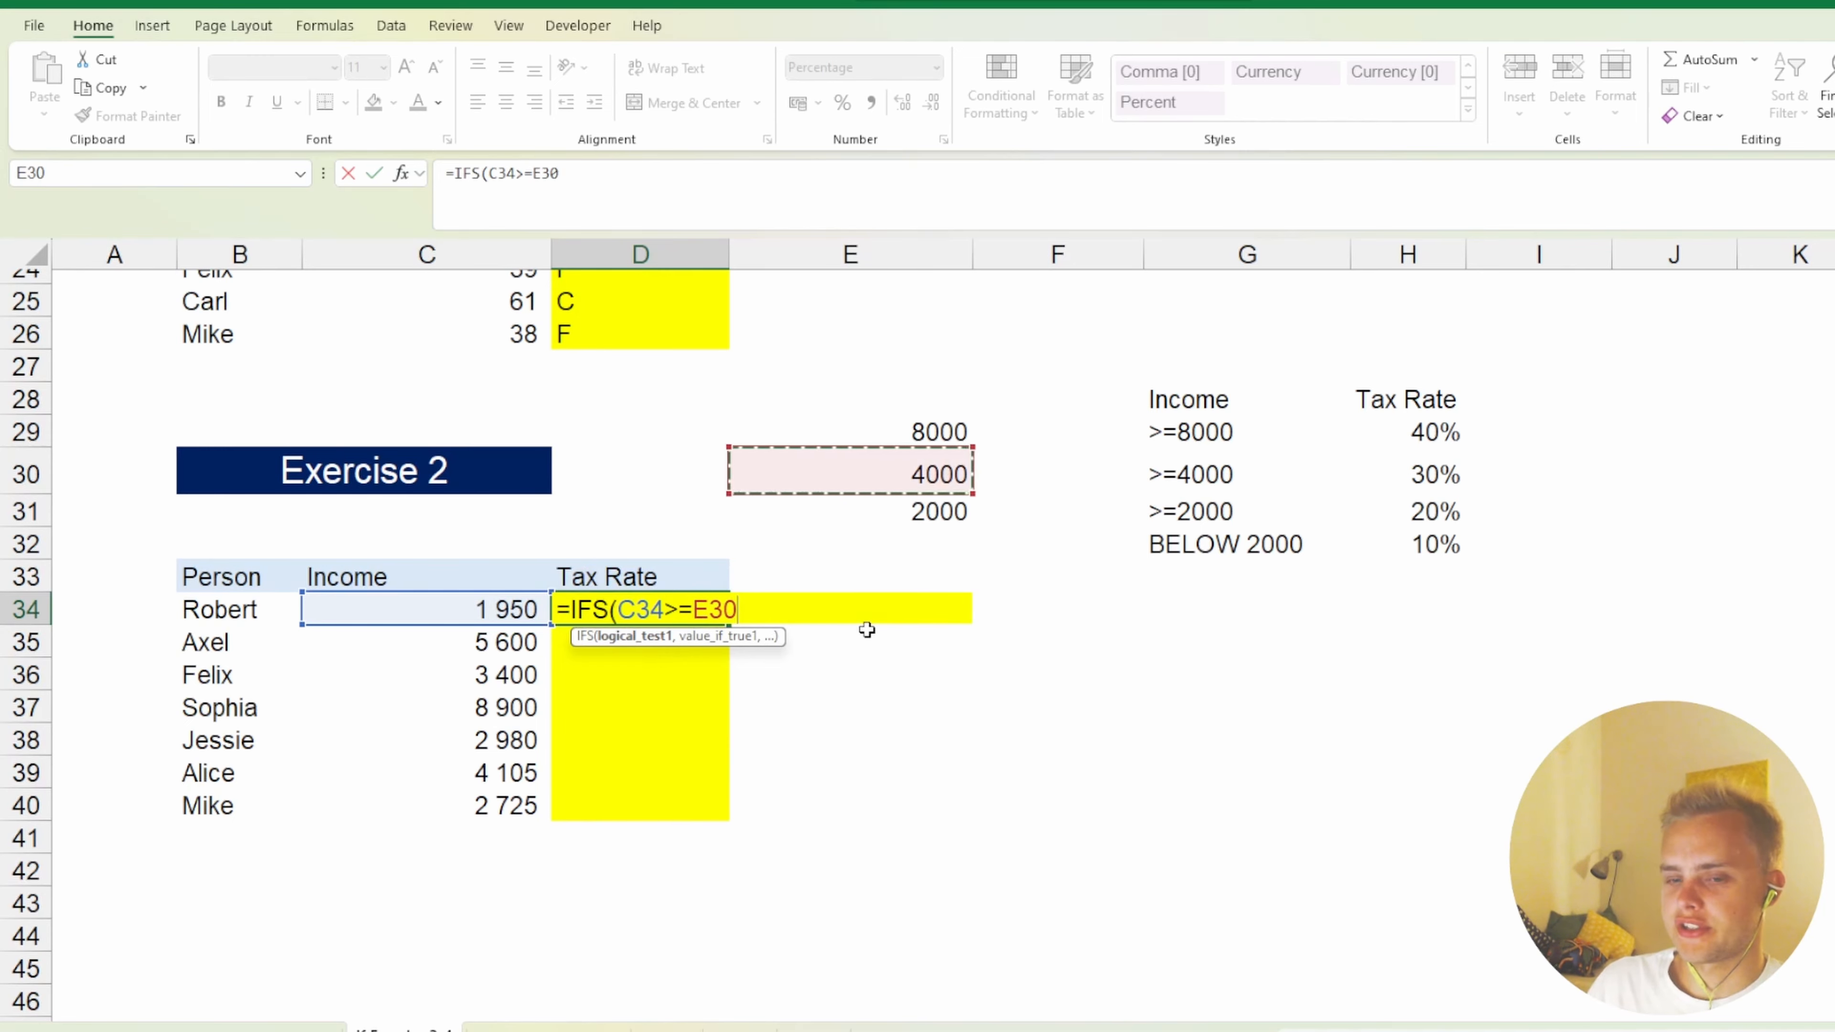
{"action": "key", "text": "Up"}
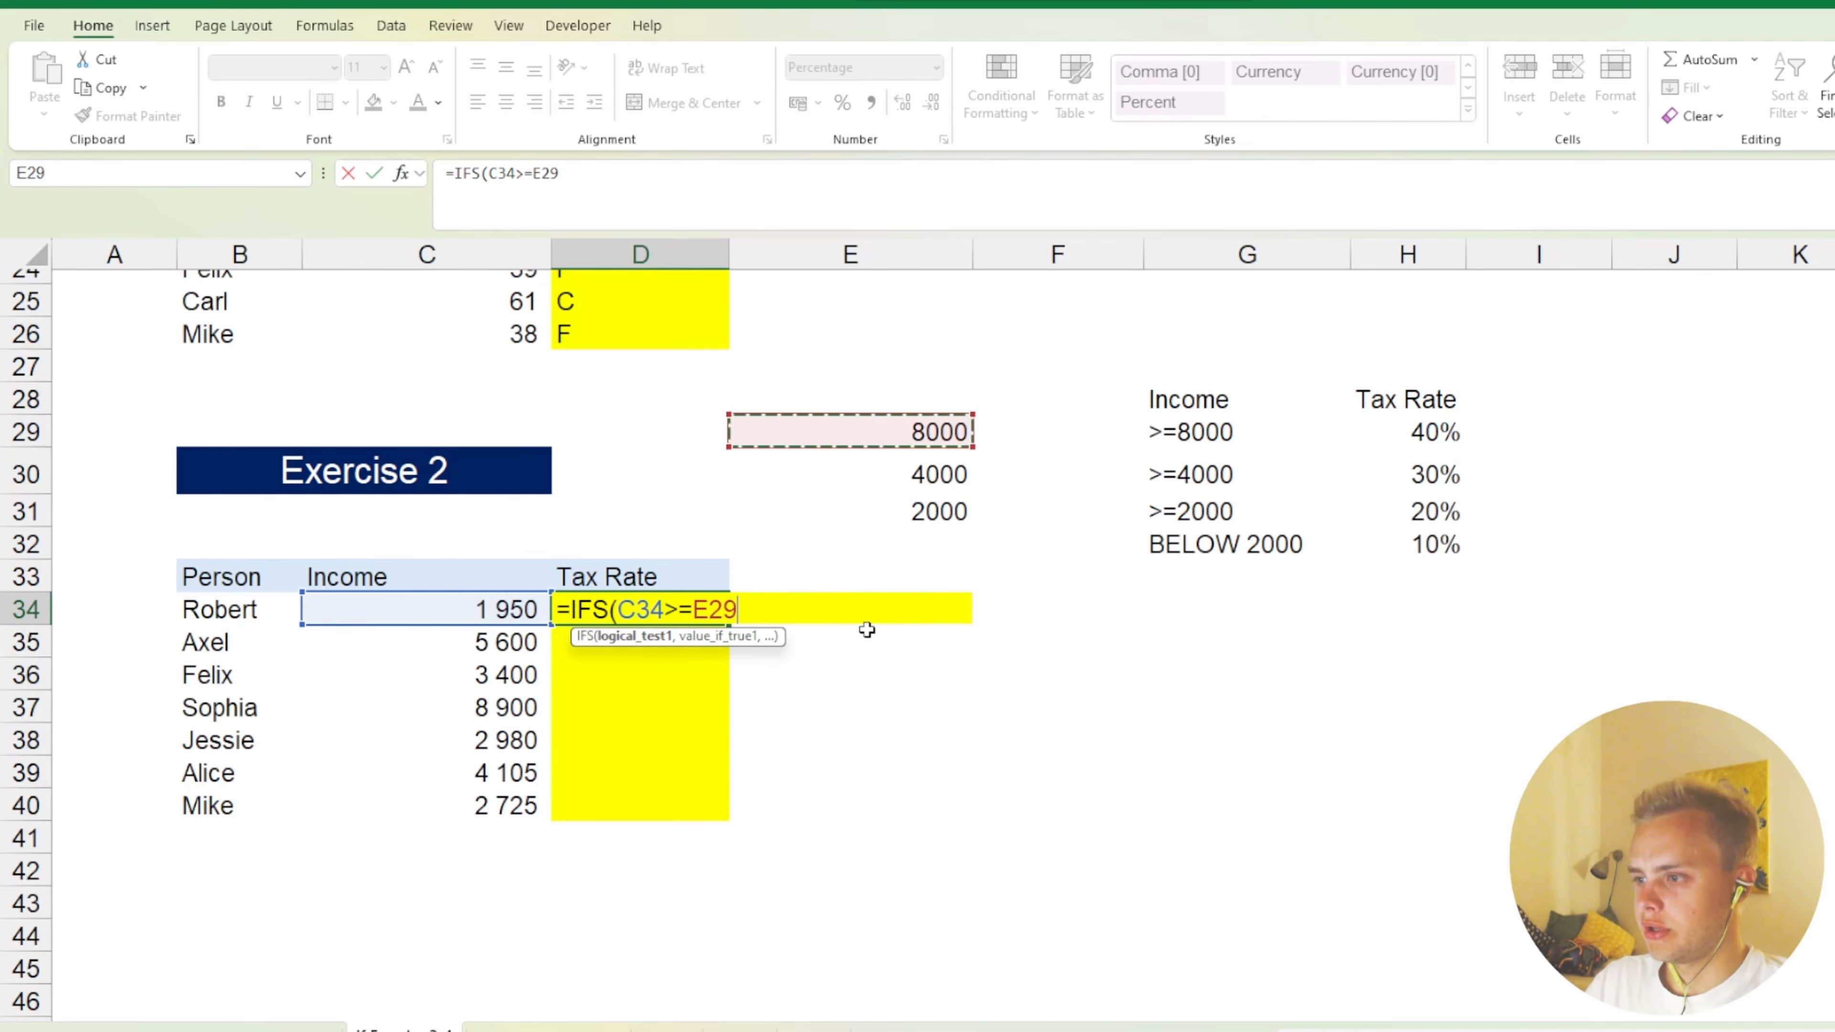
{"action": "key", "text": "F4"}
Add the absolute reference $H$29 as the value returned by the first IFS test.
{"action": "type", "text": ","}
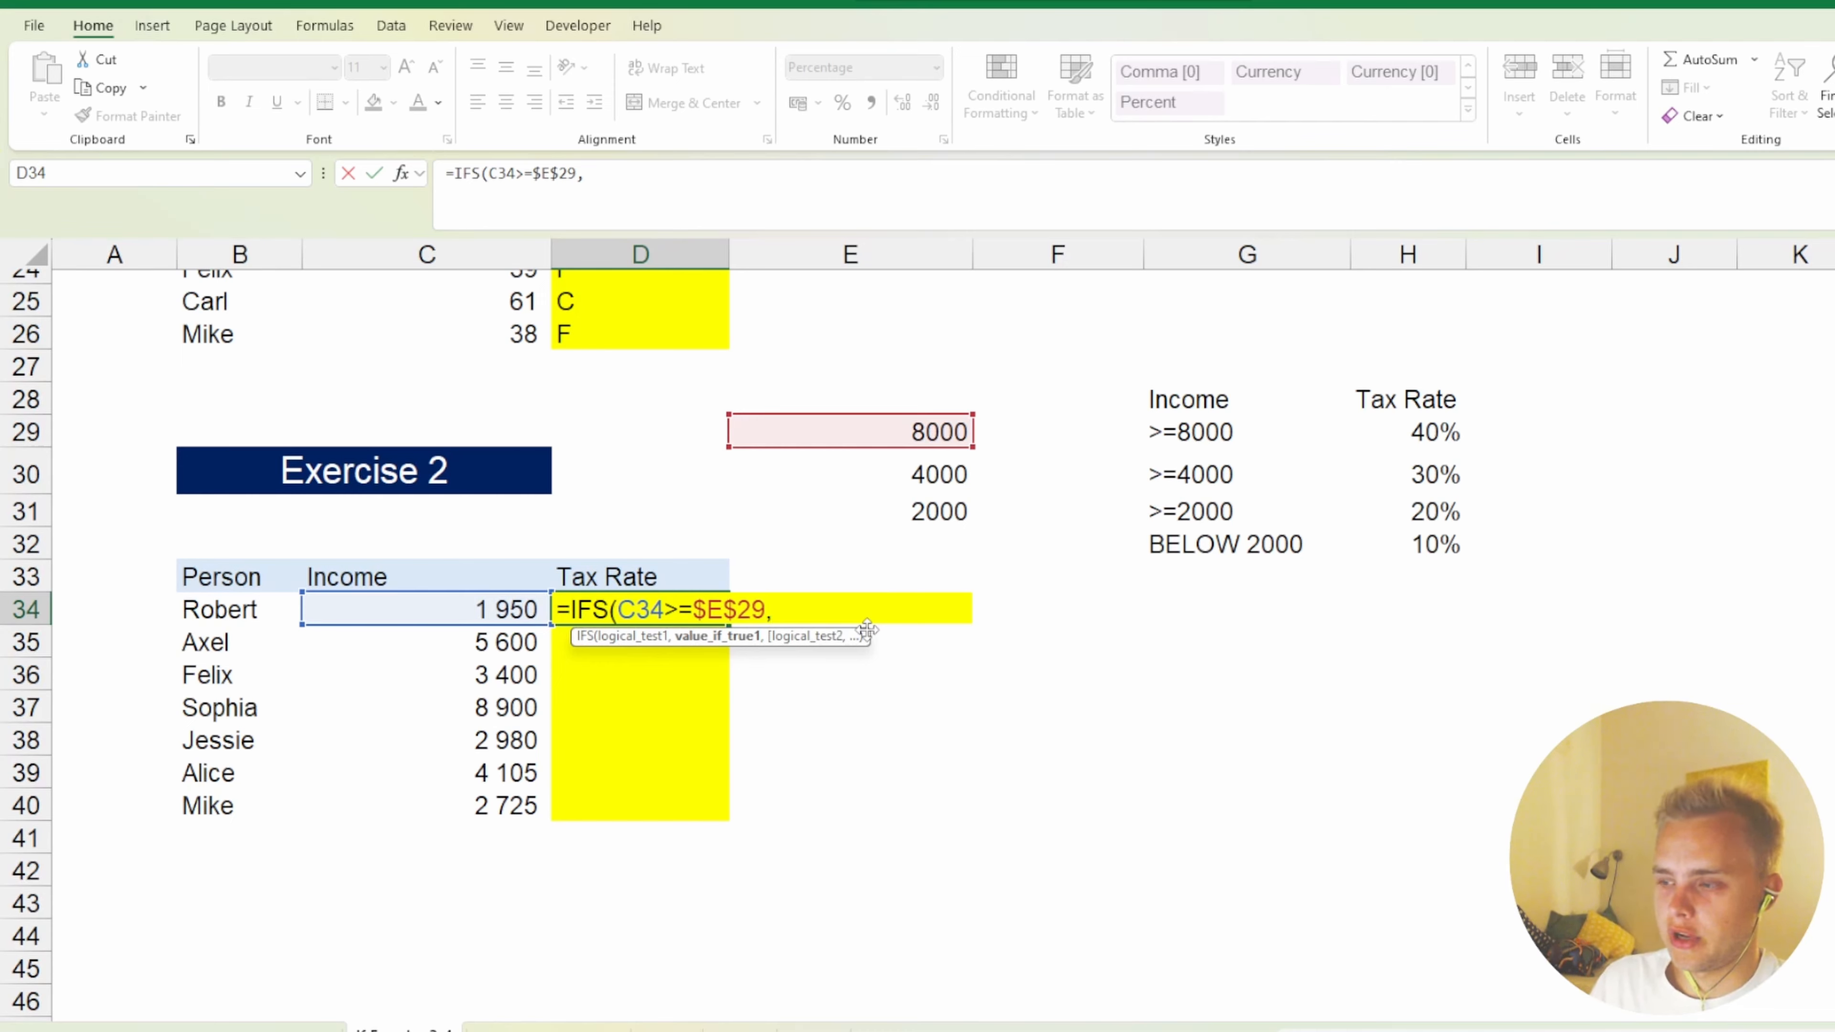
{"action": "key", "text": "Right"}
{"action": "key", "text": "Right"}
{"action": "key", "text": "Right"}
{"action": "key", "text": "Right"}
{"action": "key", "text": "Up"}
{"action": "key", "text": "Up"}
{"action": "key", "text": "Up"}
{"action": "key", "text": "Up"}
{"action": "key", "text": "Up"}
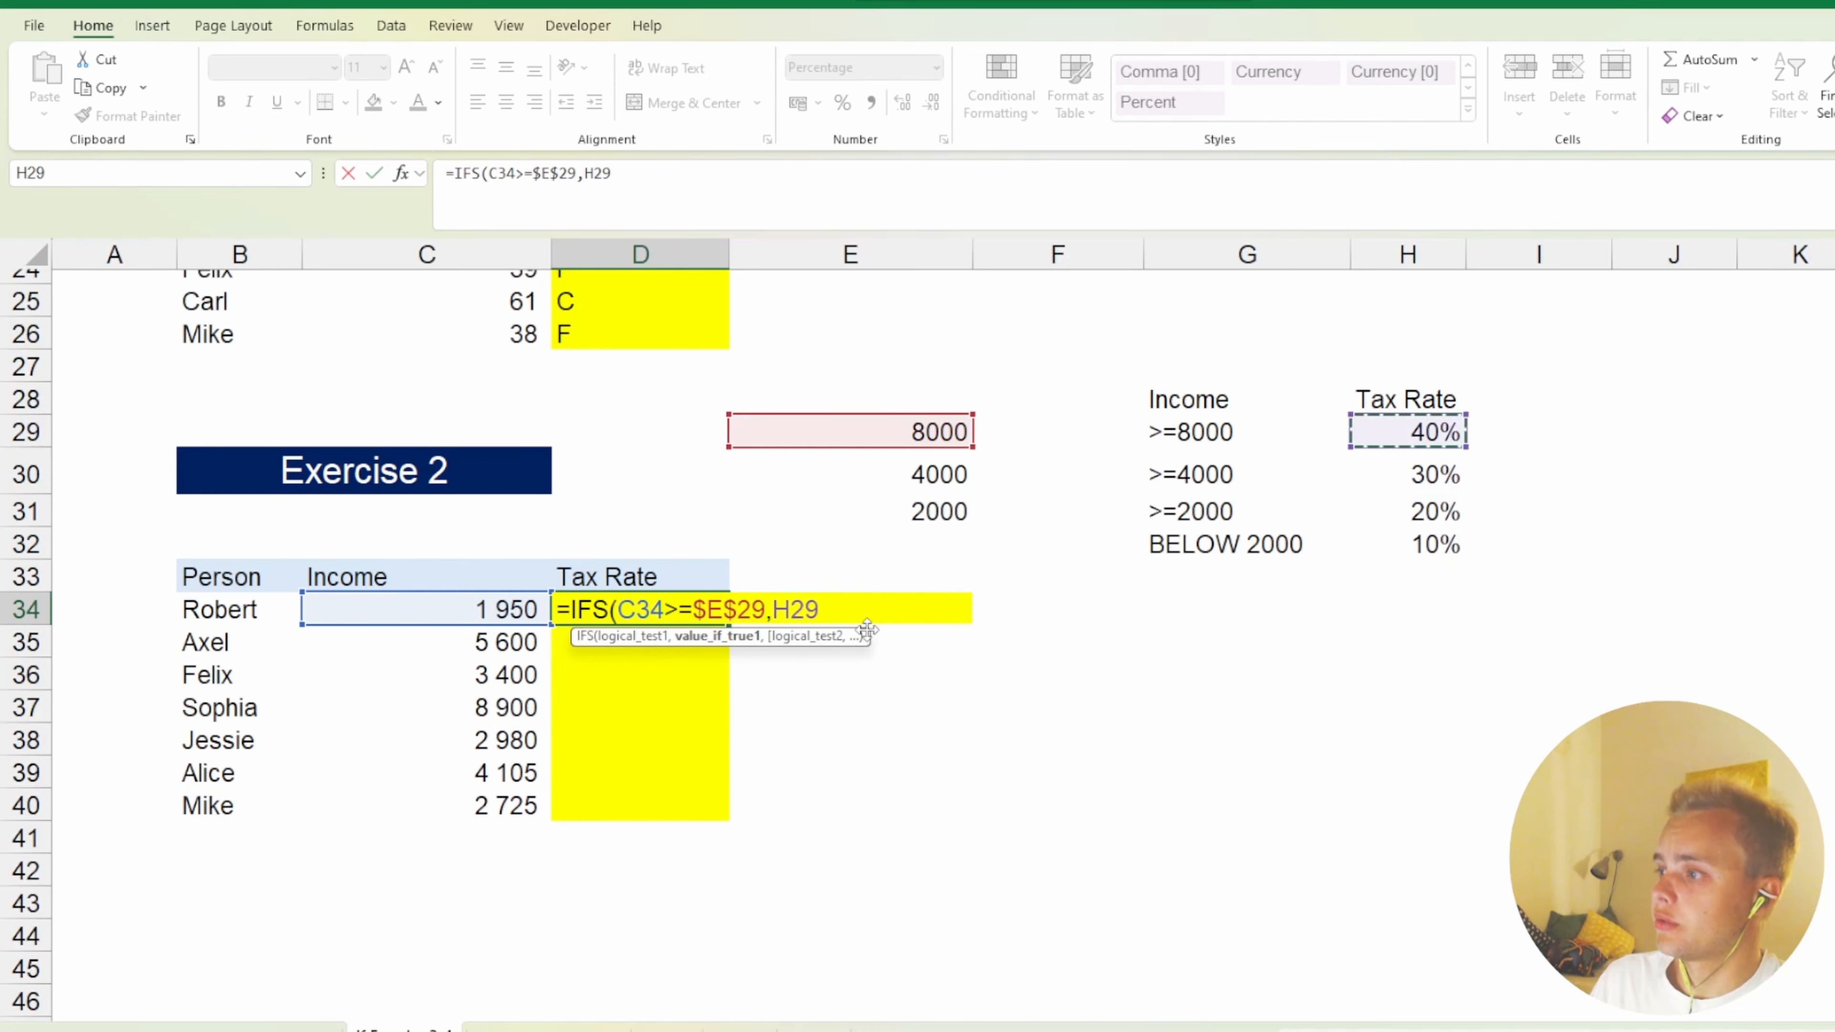
{"action": "key", "text": "F4"}
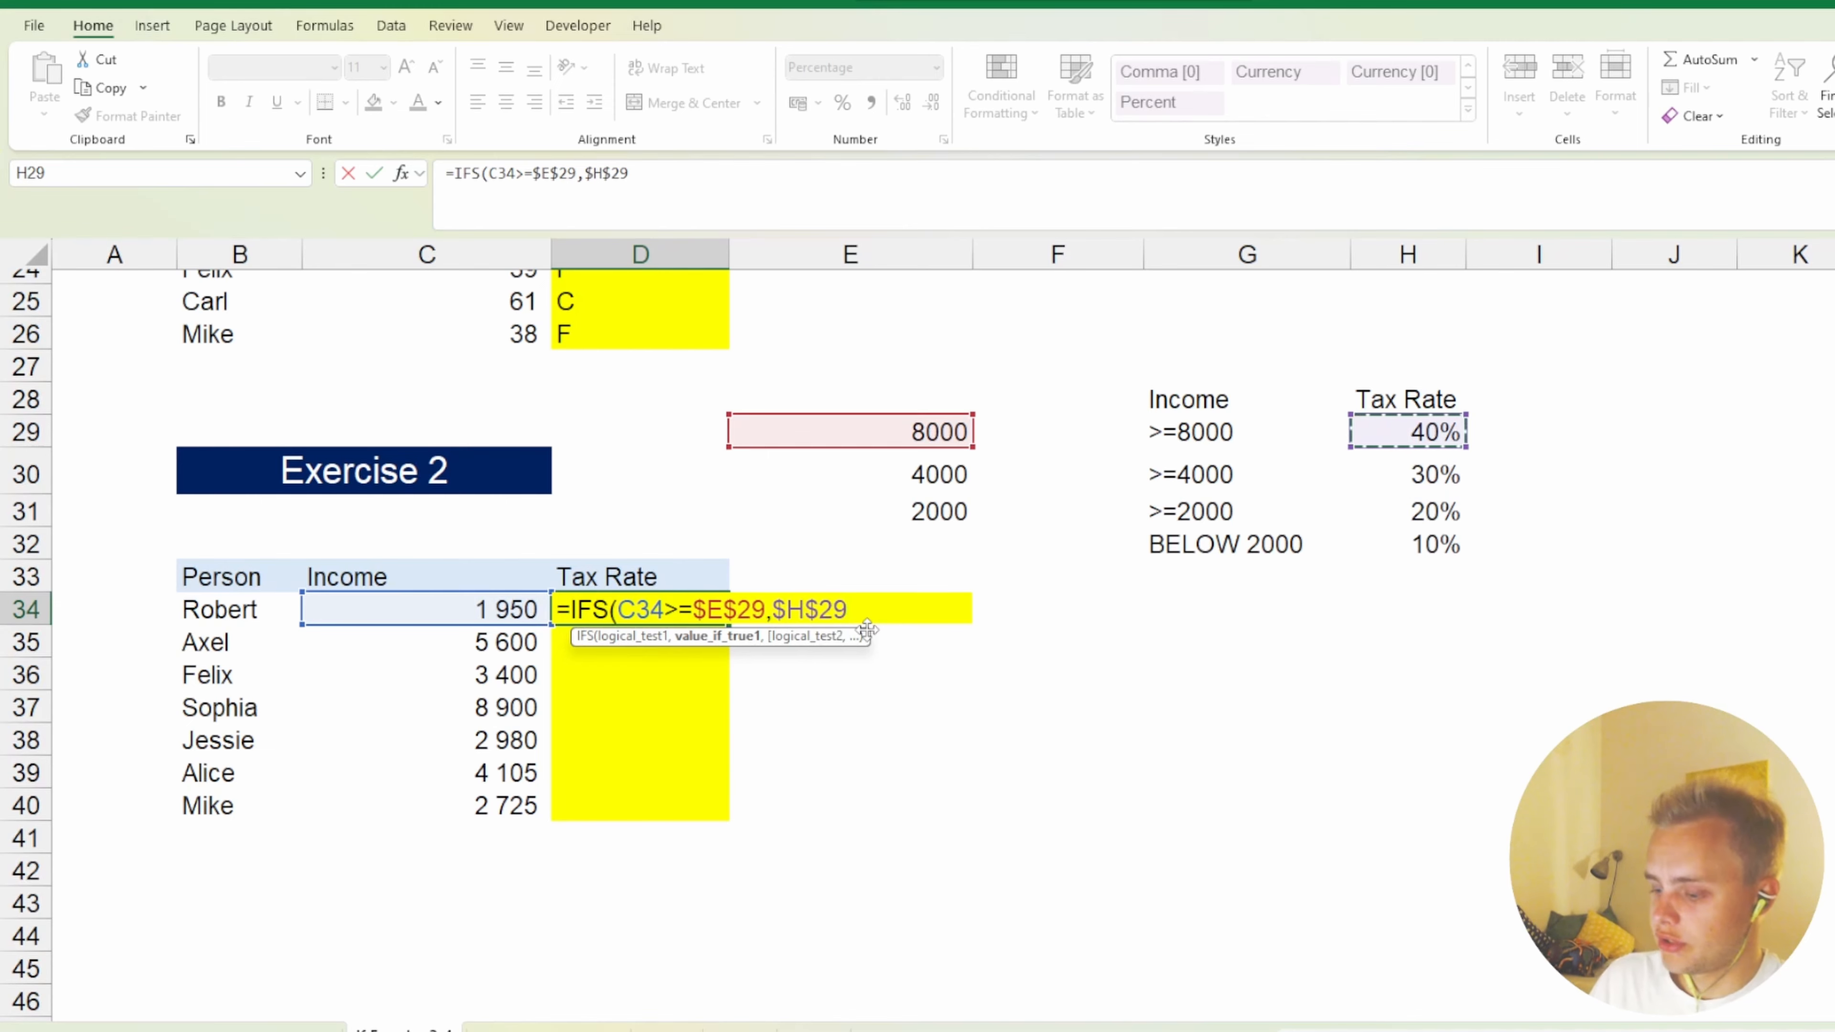
Add a second test to the IFS formula, C34>=$E$30, with the threshold reference absolute.
{"action": "type", "text": ","}
{"action": "key", "text": "Left"}
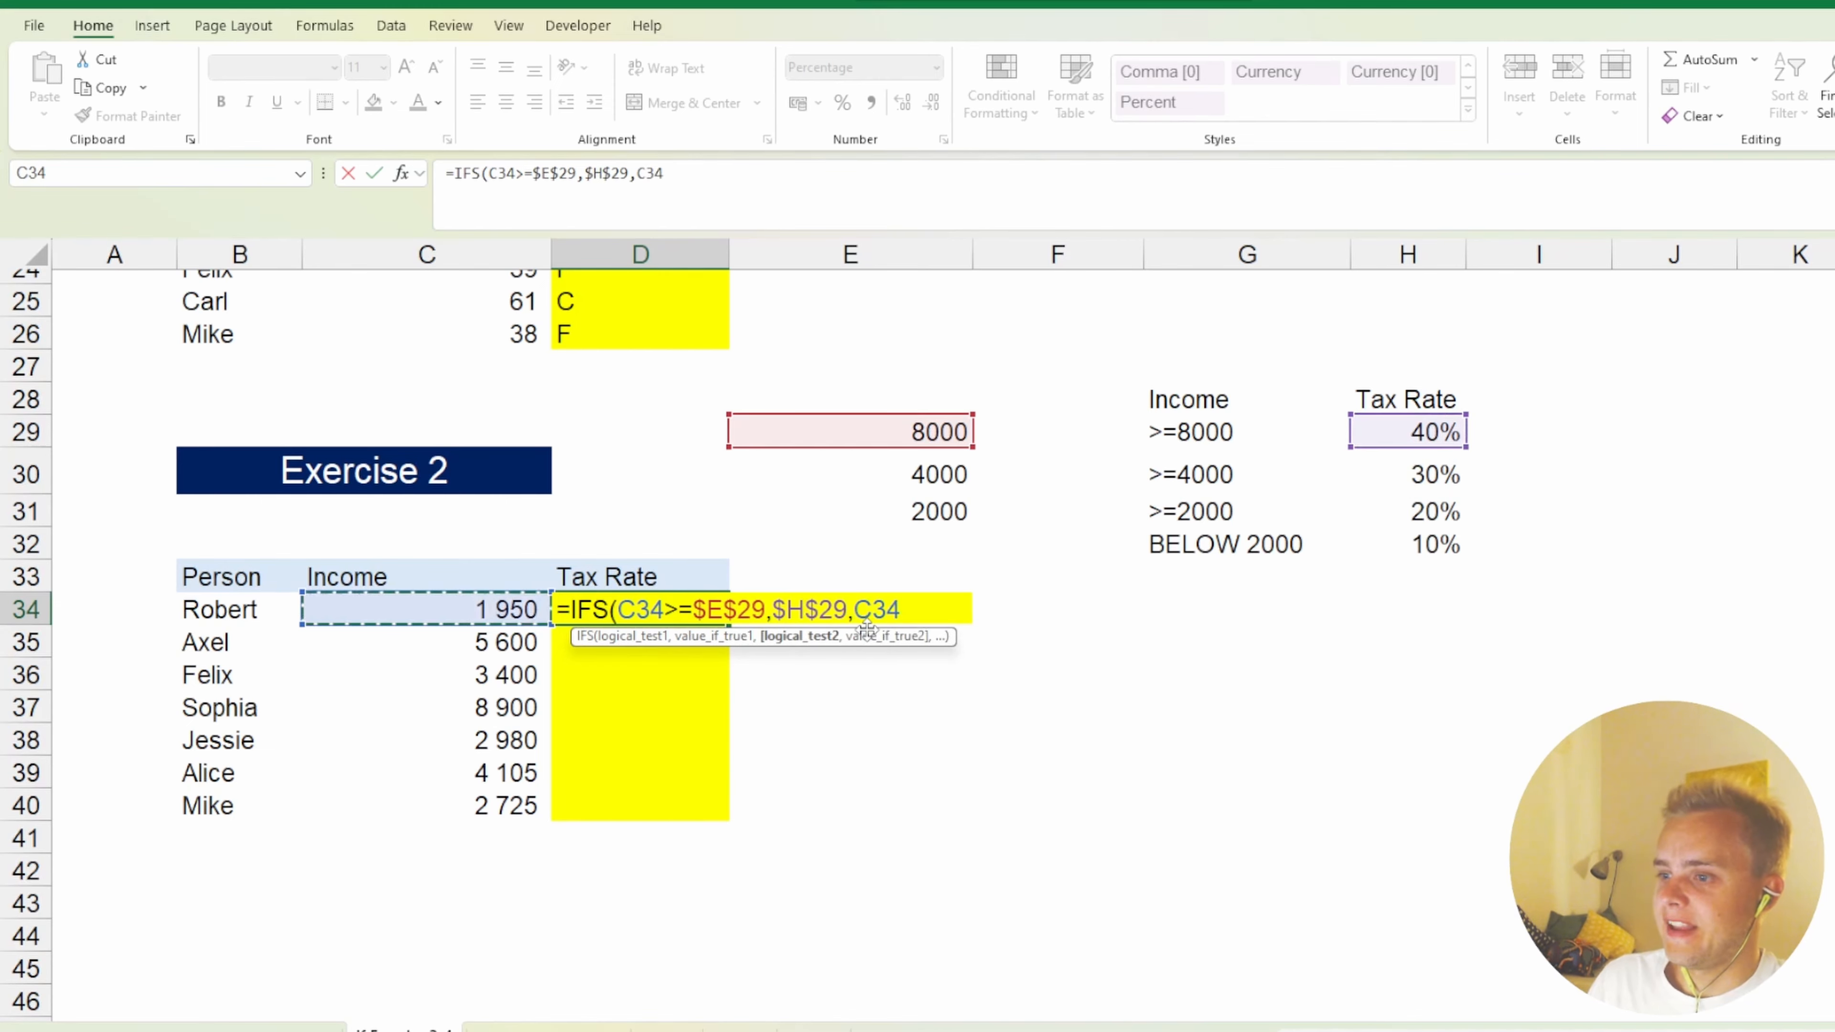
{"action": "type", "text": ">="}
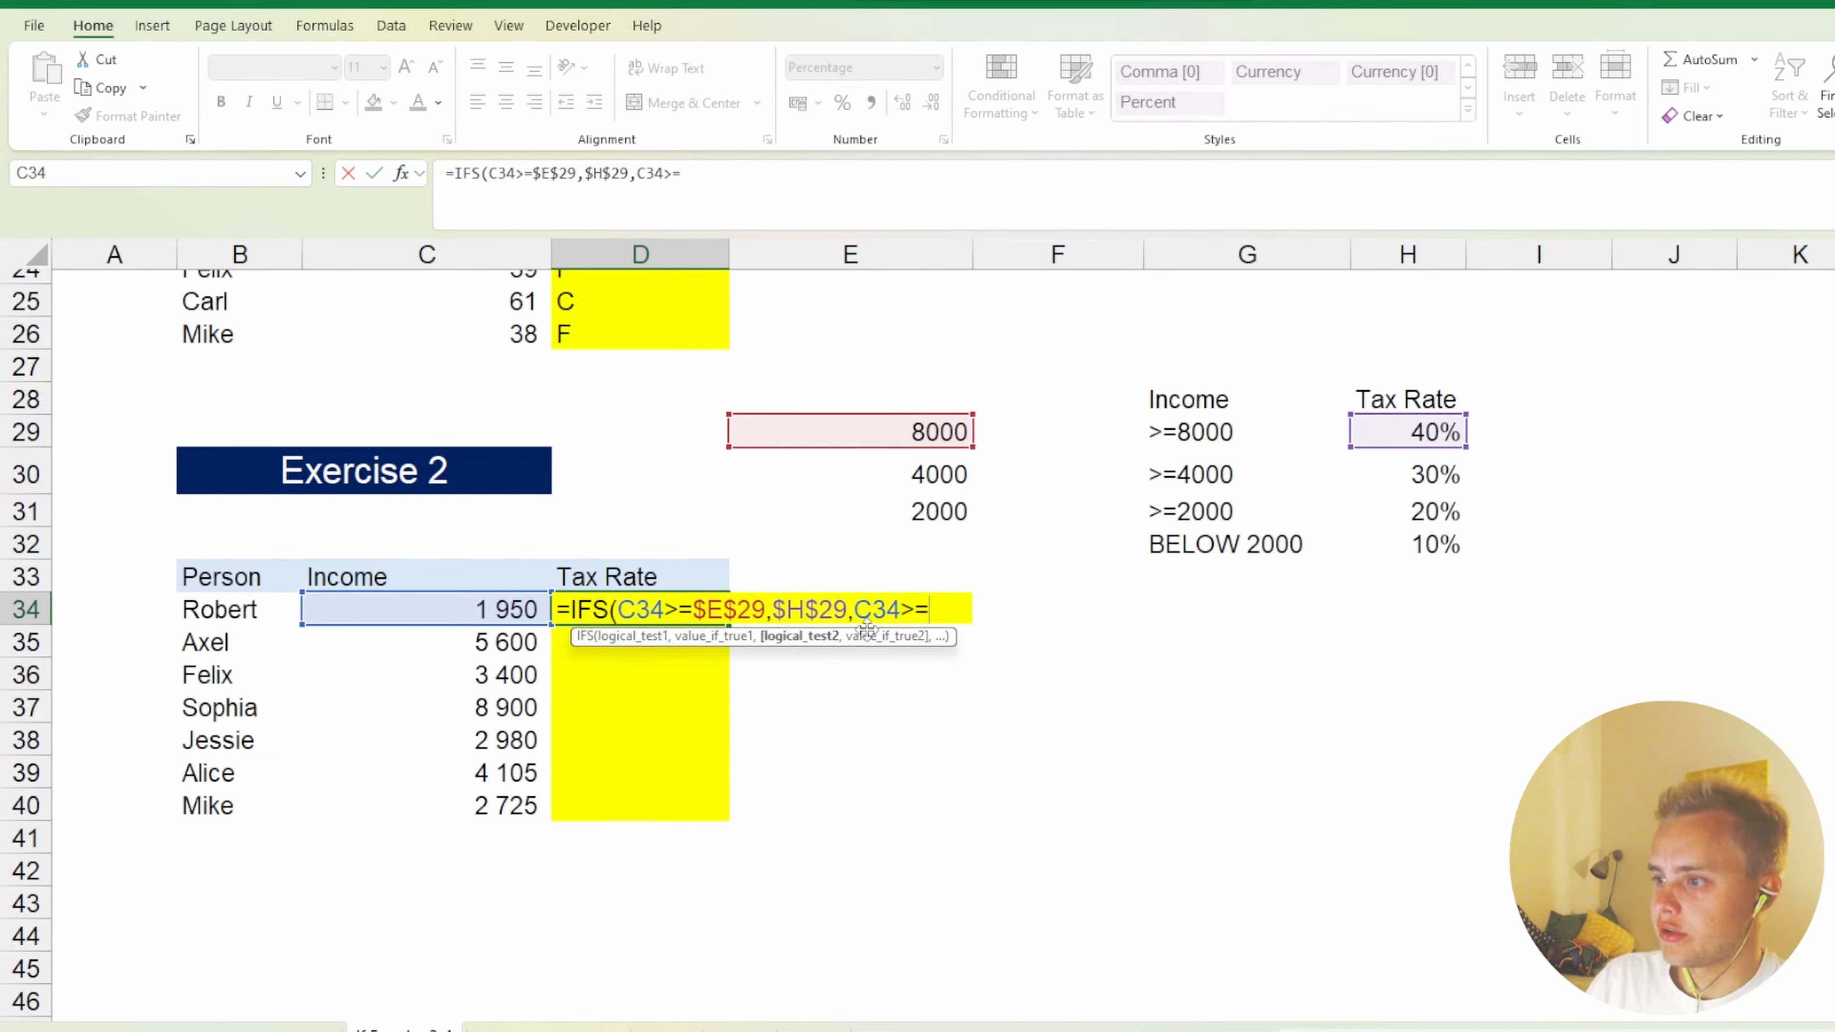
{"action": "key", "text": "Up"}
{"action": "key", "text": "Up"}
{"action": "key", "text": "Up"}
{"action": "key", "text": "Up"}
{"action": "key", "text": "Right"}
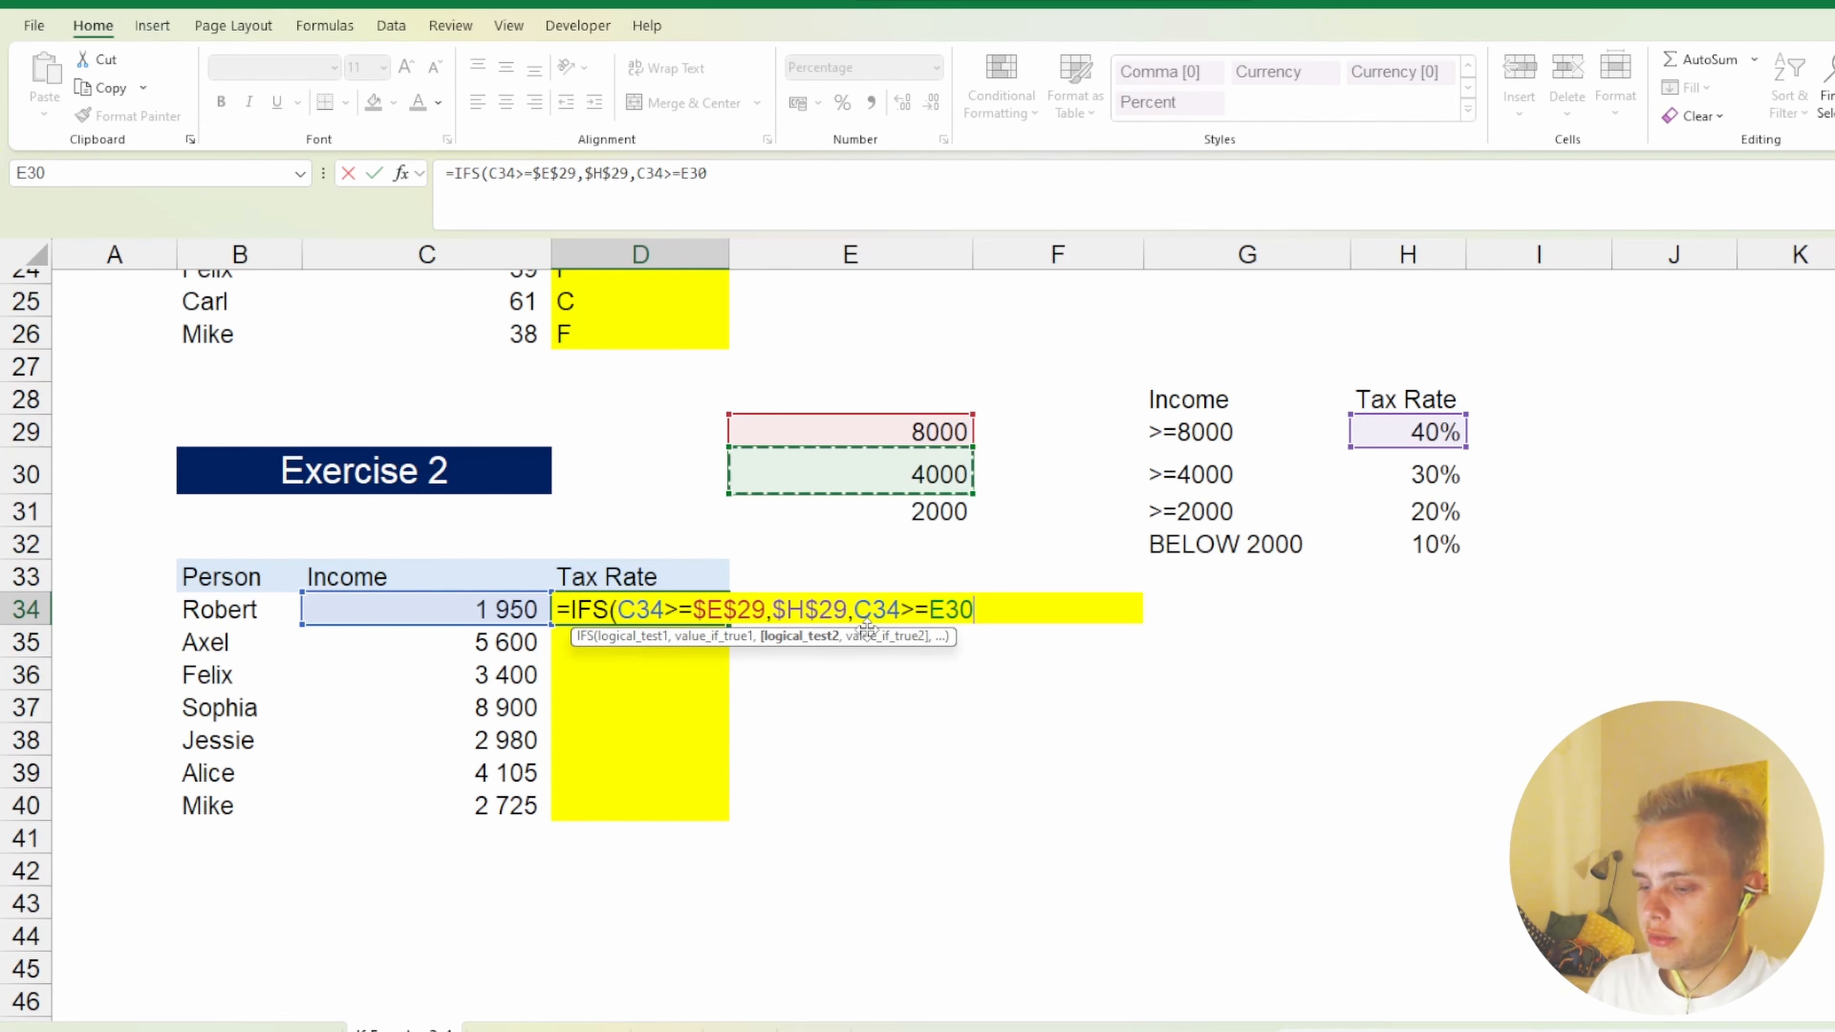
{"action": "key", "text": "F4"}
Add the absolute reference $H$30 as the value returned by the second IFS test.
{"action": "type", "text": ","}
{"action": "key", "text": "Up"}
{"action": "key", "text": "Right"}
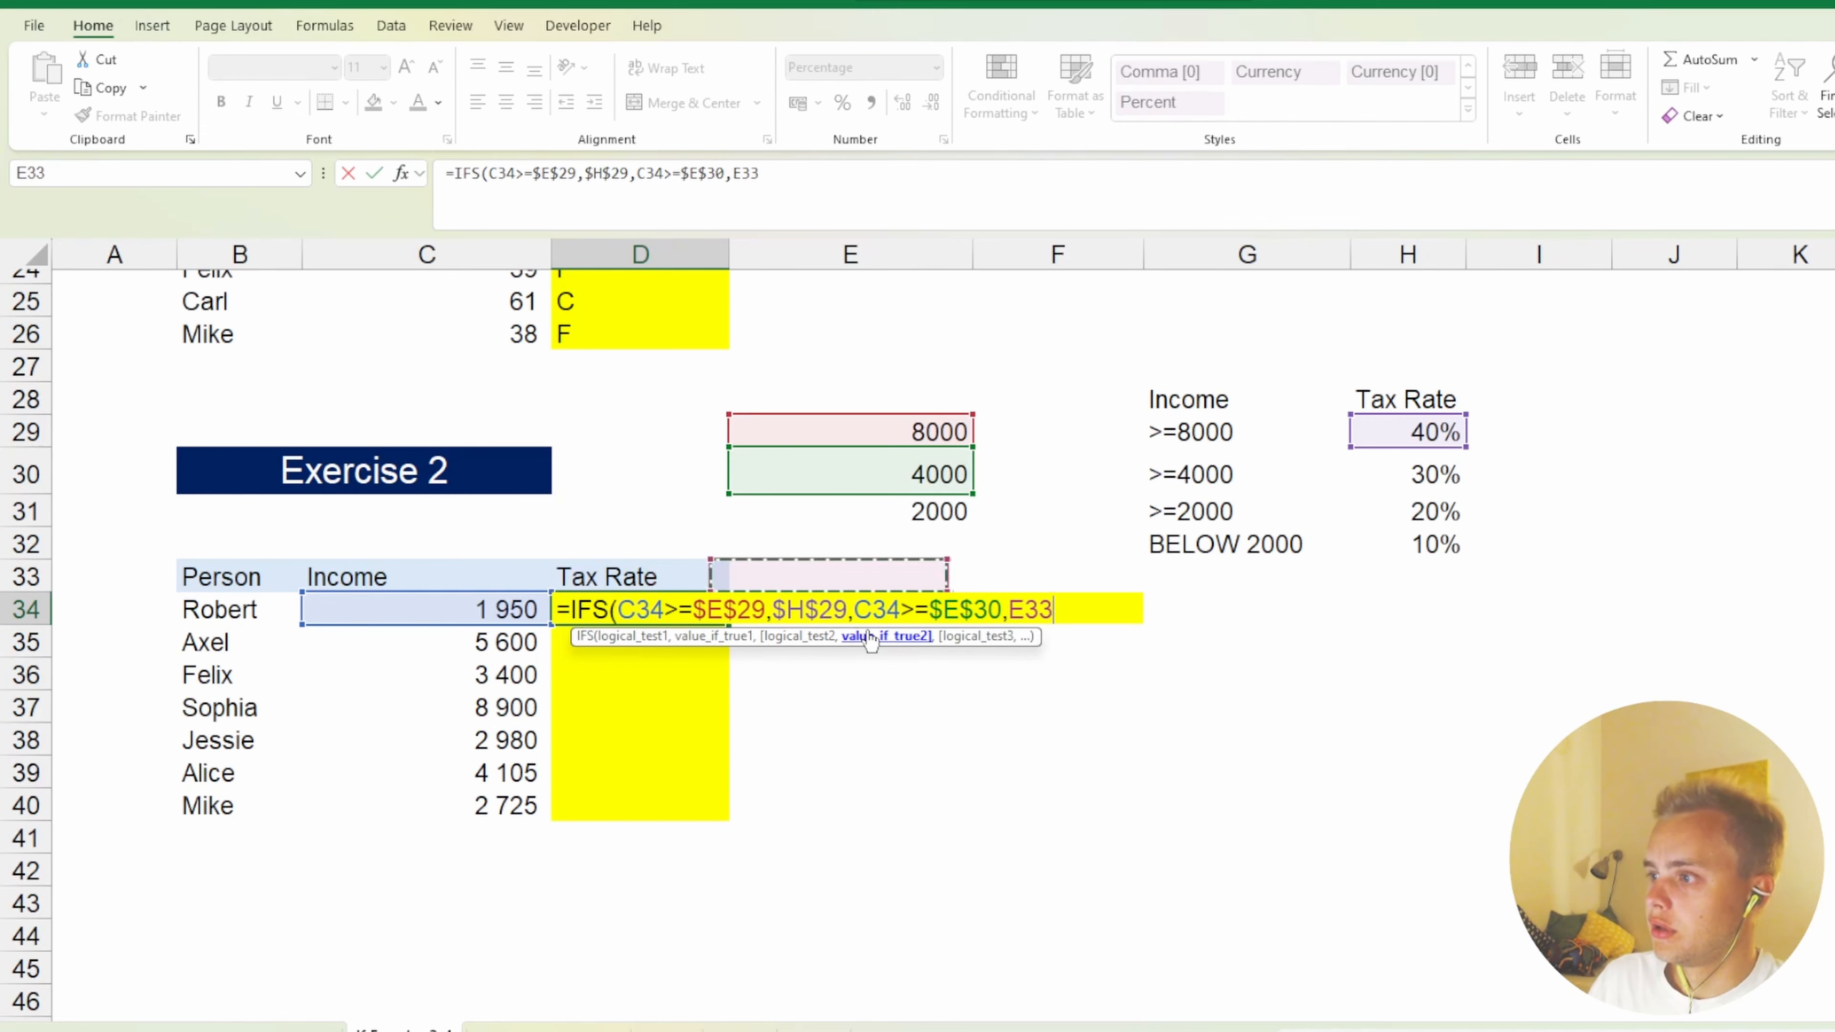
{"action": "key", "text": "Right"}
{"action": "key", "text": "Right"}
{"action": "key", "text": "Up"}
{"action": "key", "text": "Up"}
{"action": "key", "text": "Up"}
{"action": "key", "text": "Right"}
{"action": "key", "text": "F4"}
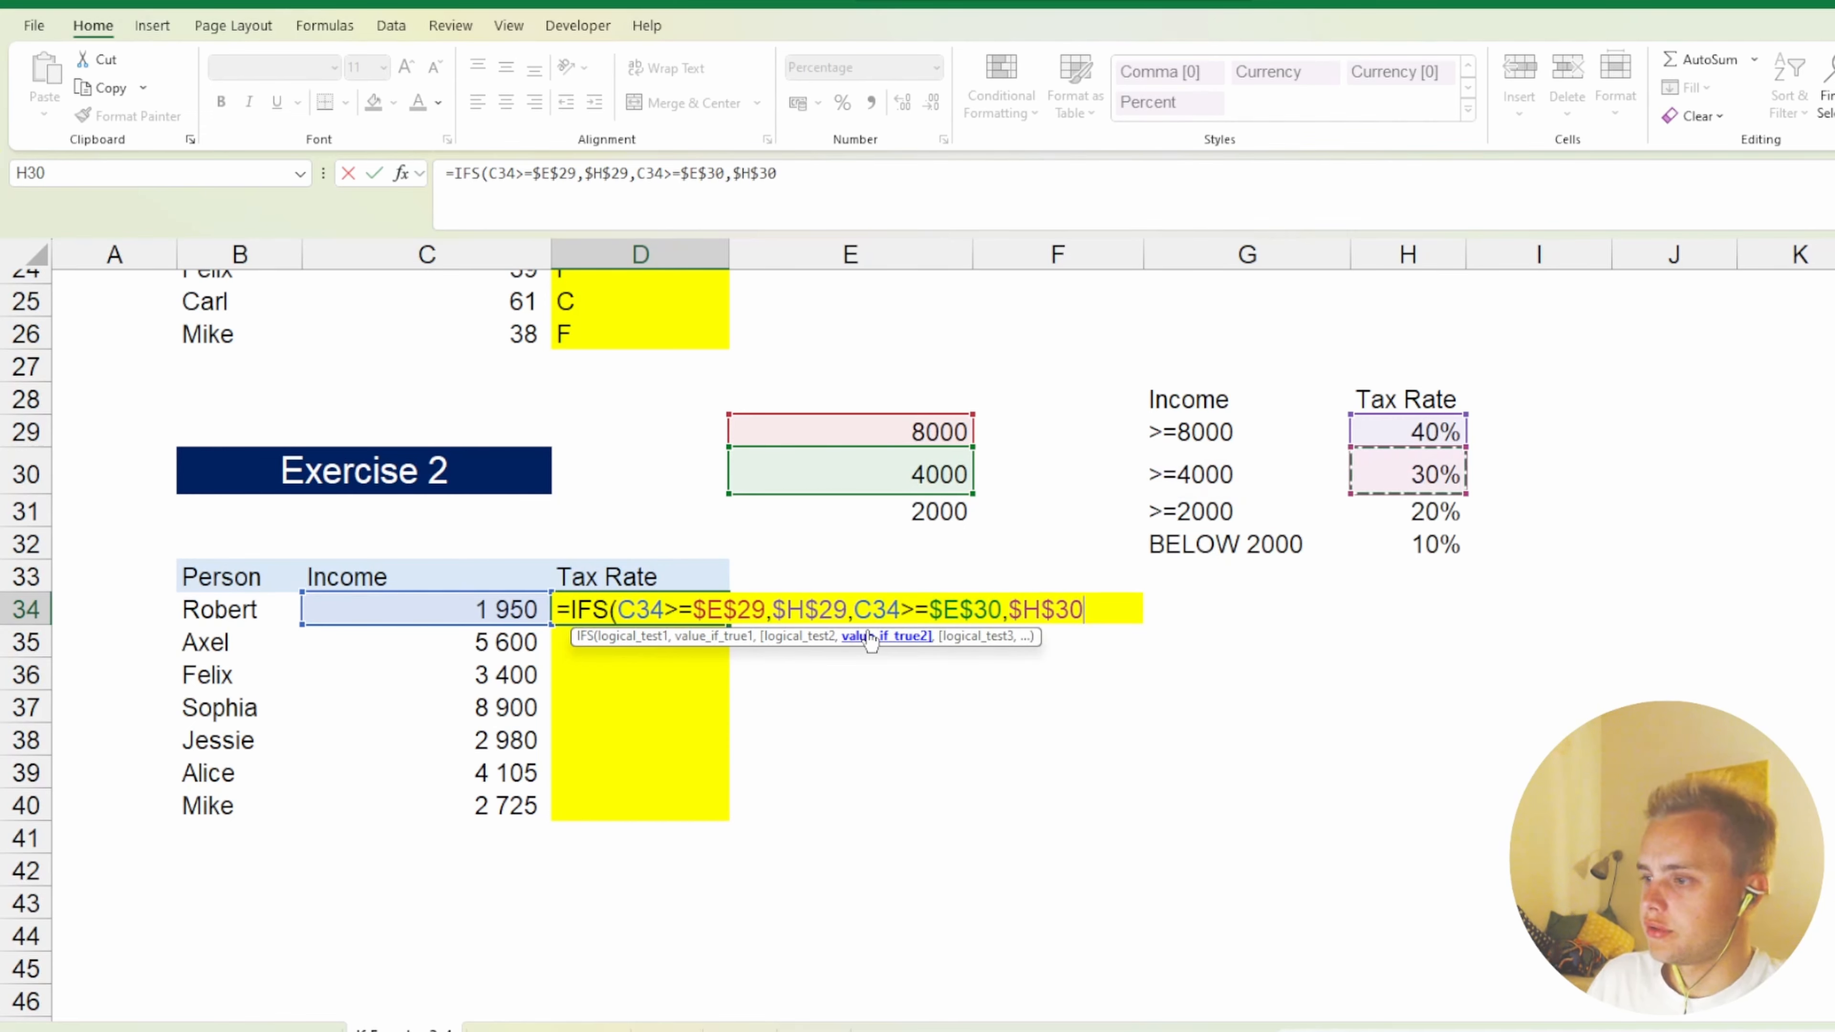
Add a third test to the IFS formula, C34>=$E$31, with the threshold reference absolute.
{"action": "type", "text": ","}
{"action": "key", "text": "Left"}
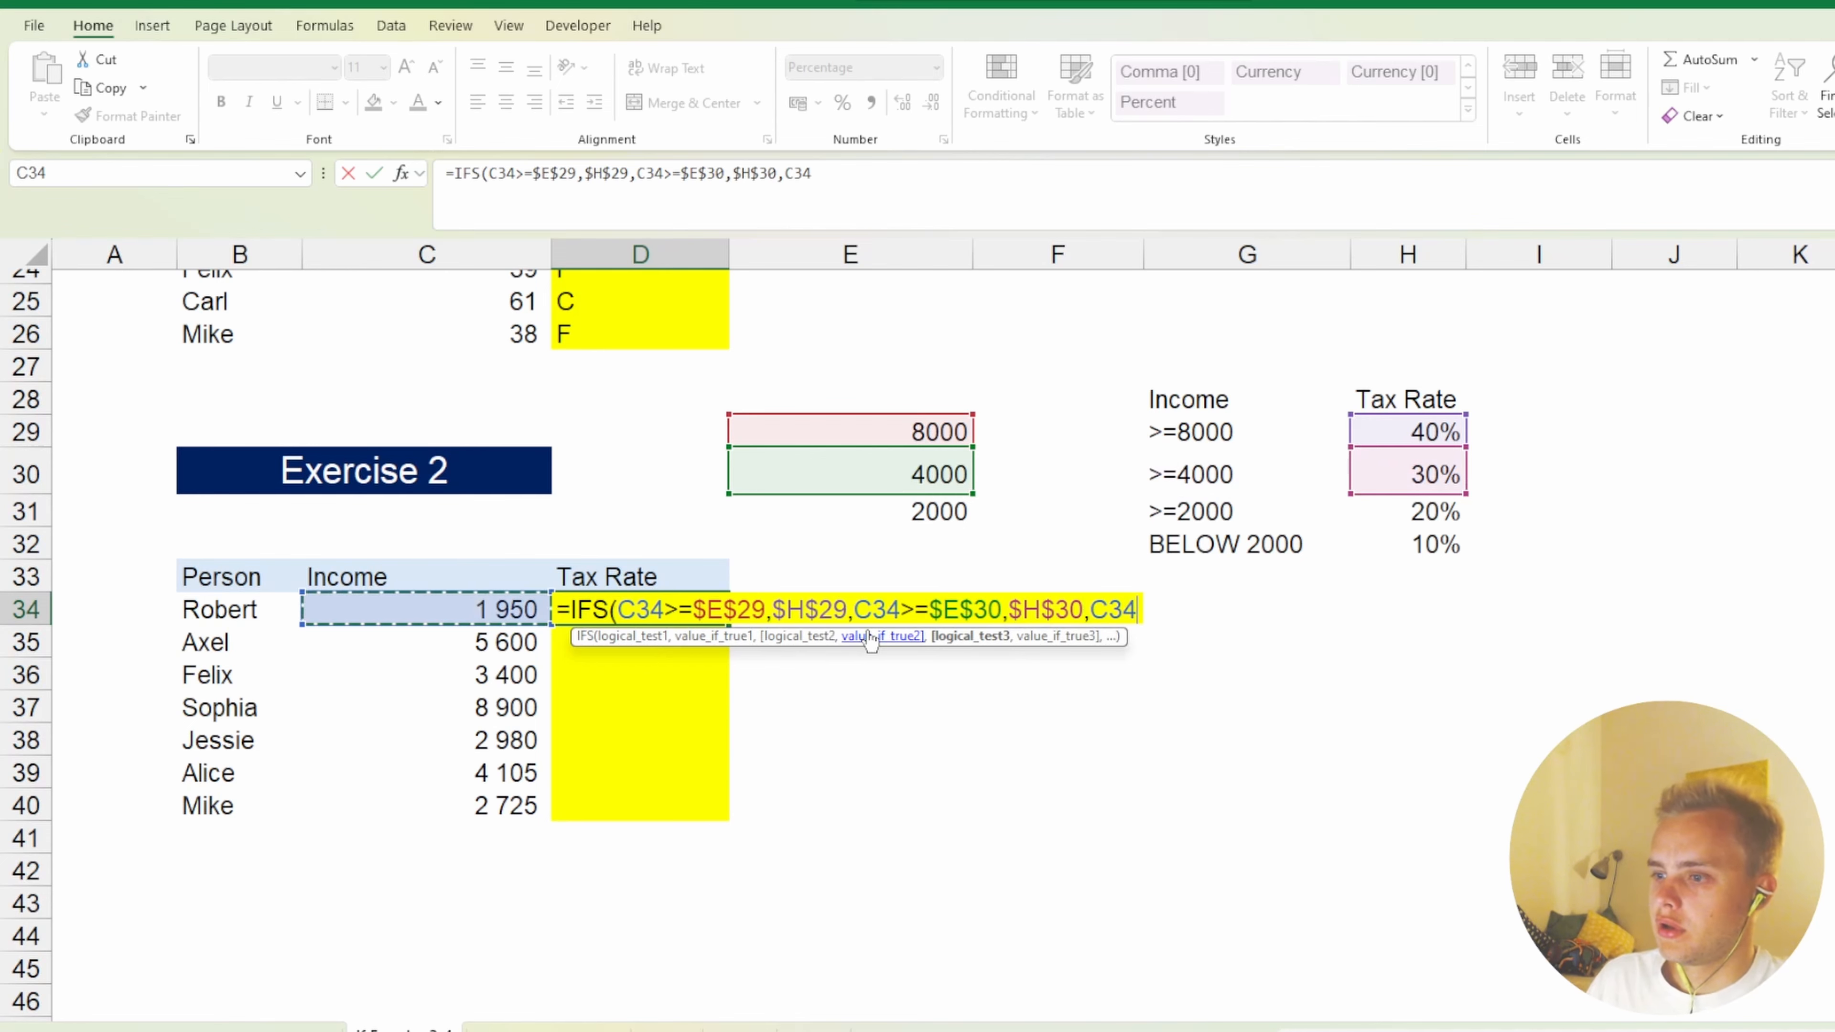
{"action": "type", "text": ">="}
{"action": "key", "text": "Up"}
{"action": "key", "text": "Up"}
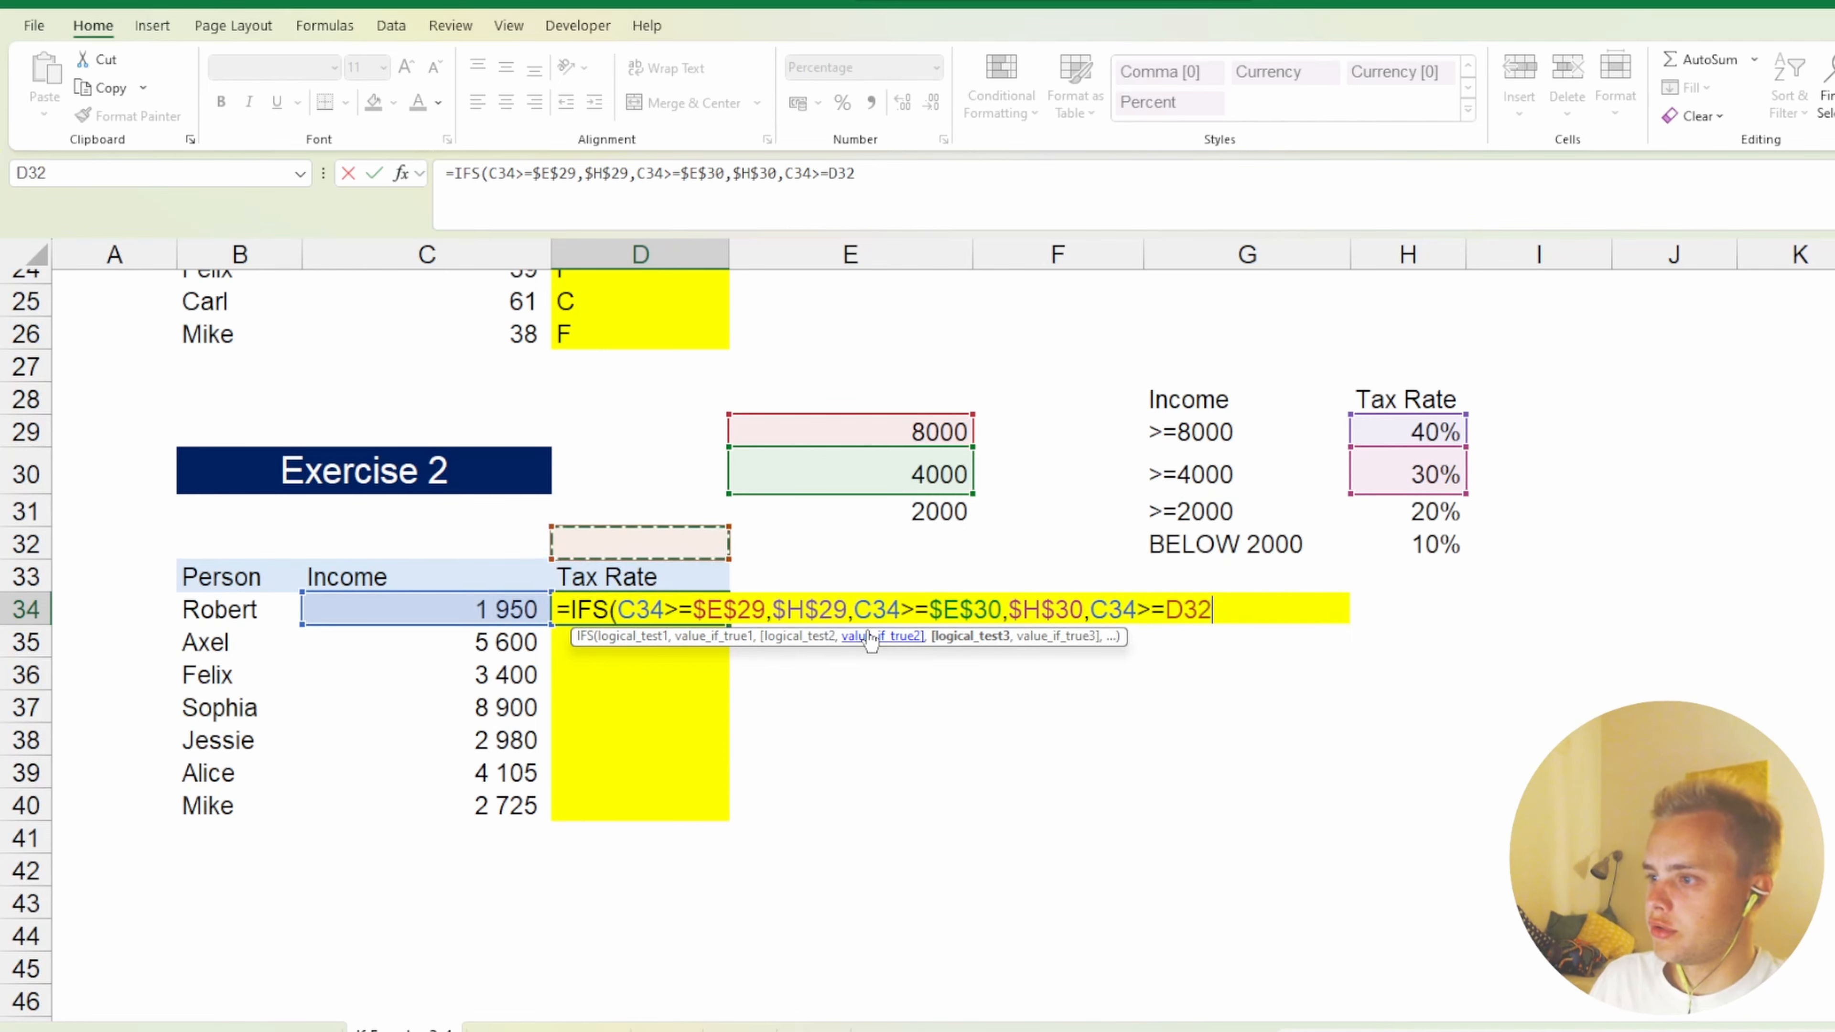
{"action": "key", "text": "Right"}
{"action": "key", "text": "Up"}
{"action": "key", "text": "F4"}
Add the absolute reference $H$31 as the value returned by the third IFS test.
{"action": "type", "text": ","}
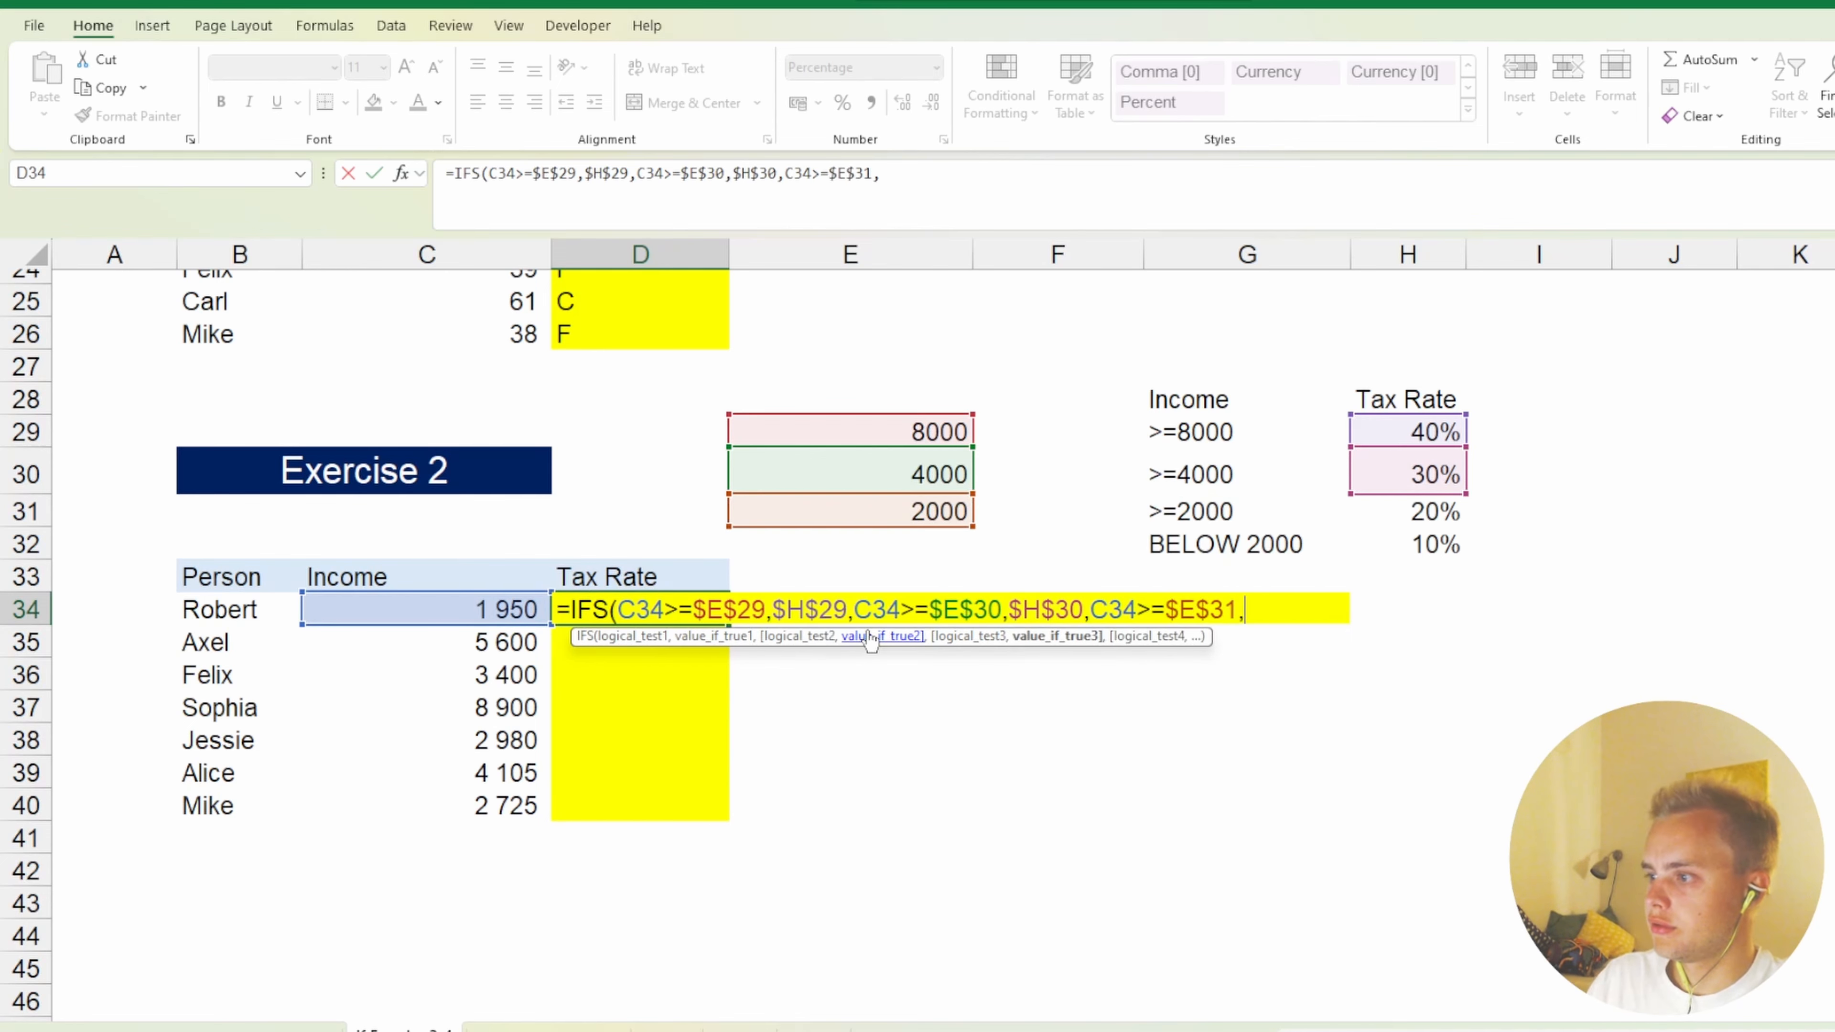
{"action": "key", "text": "Up"}
{"action": "key", "text": "Right"}
{"action": "key", "text": "Right"}
{"action": "key", "text": "Up"}
{"action": "key", "text": "Up"}
{"action": "key", "text": "Right"}
{"action": "key", "text": "Right"}
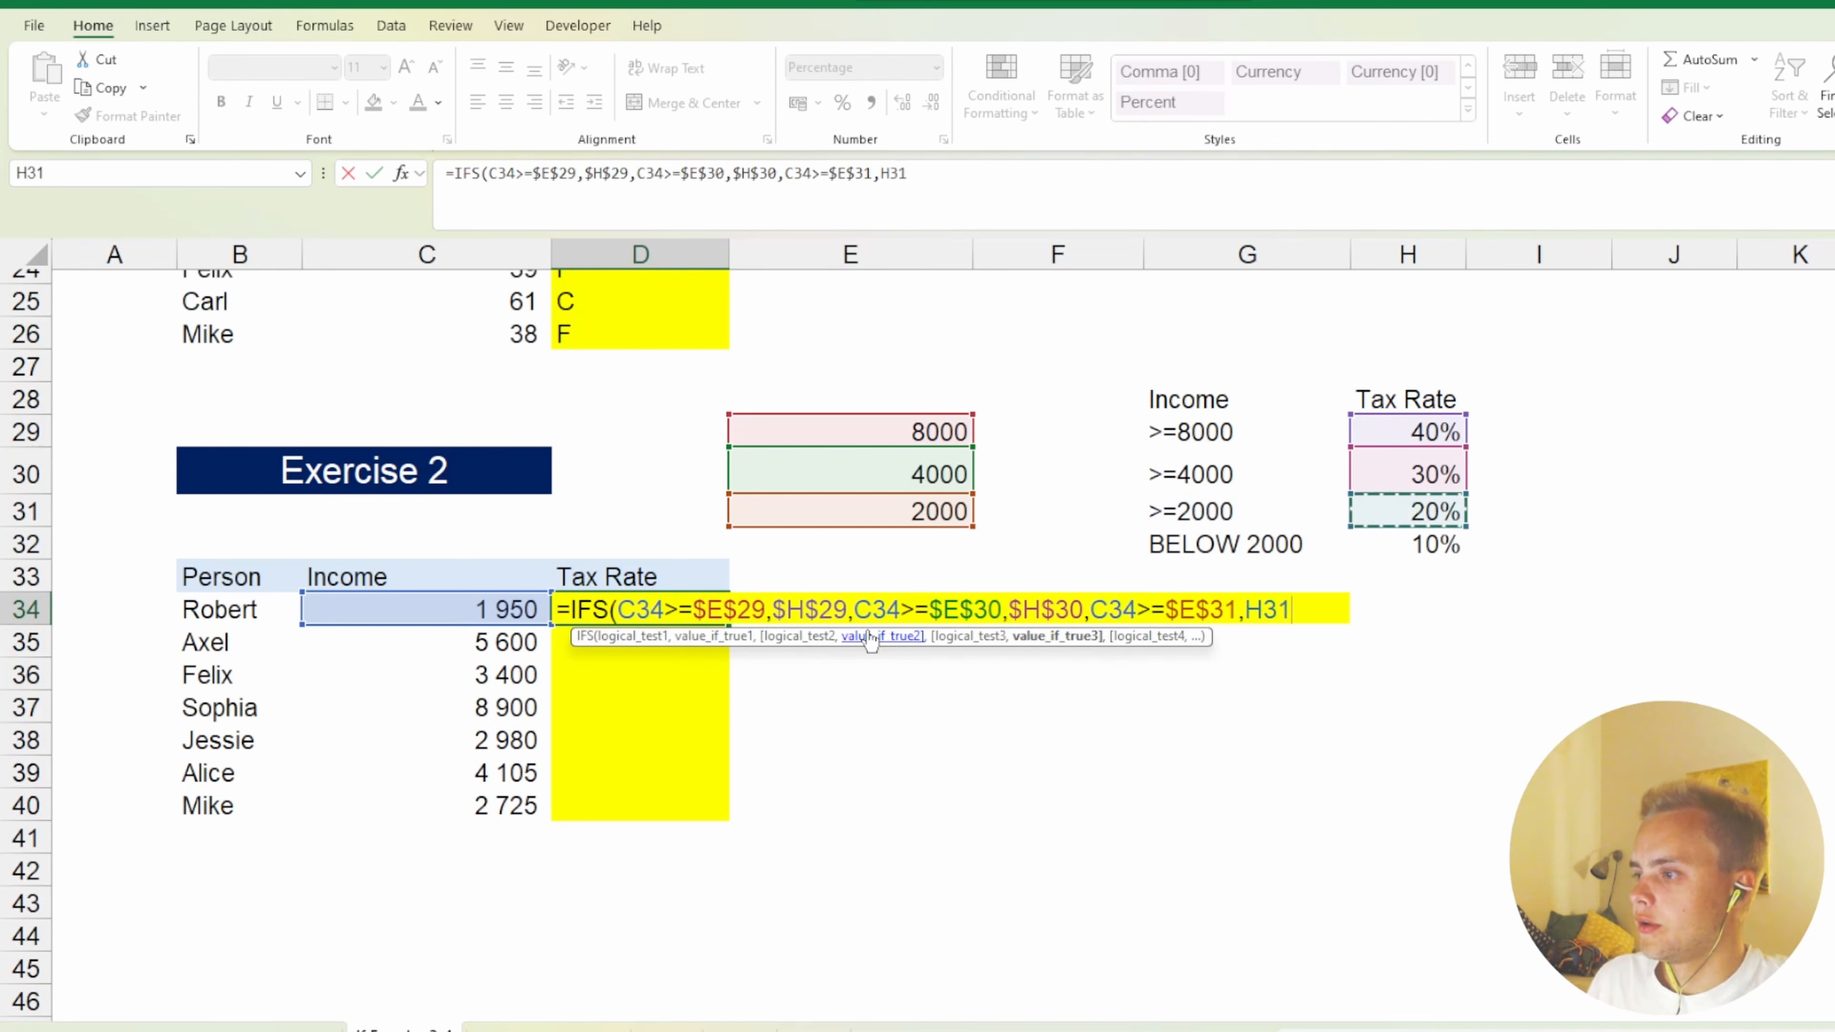
{"action": "key", "text": "F4"}
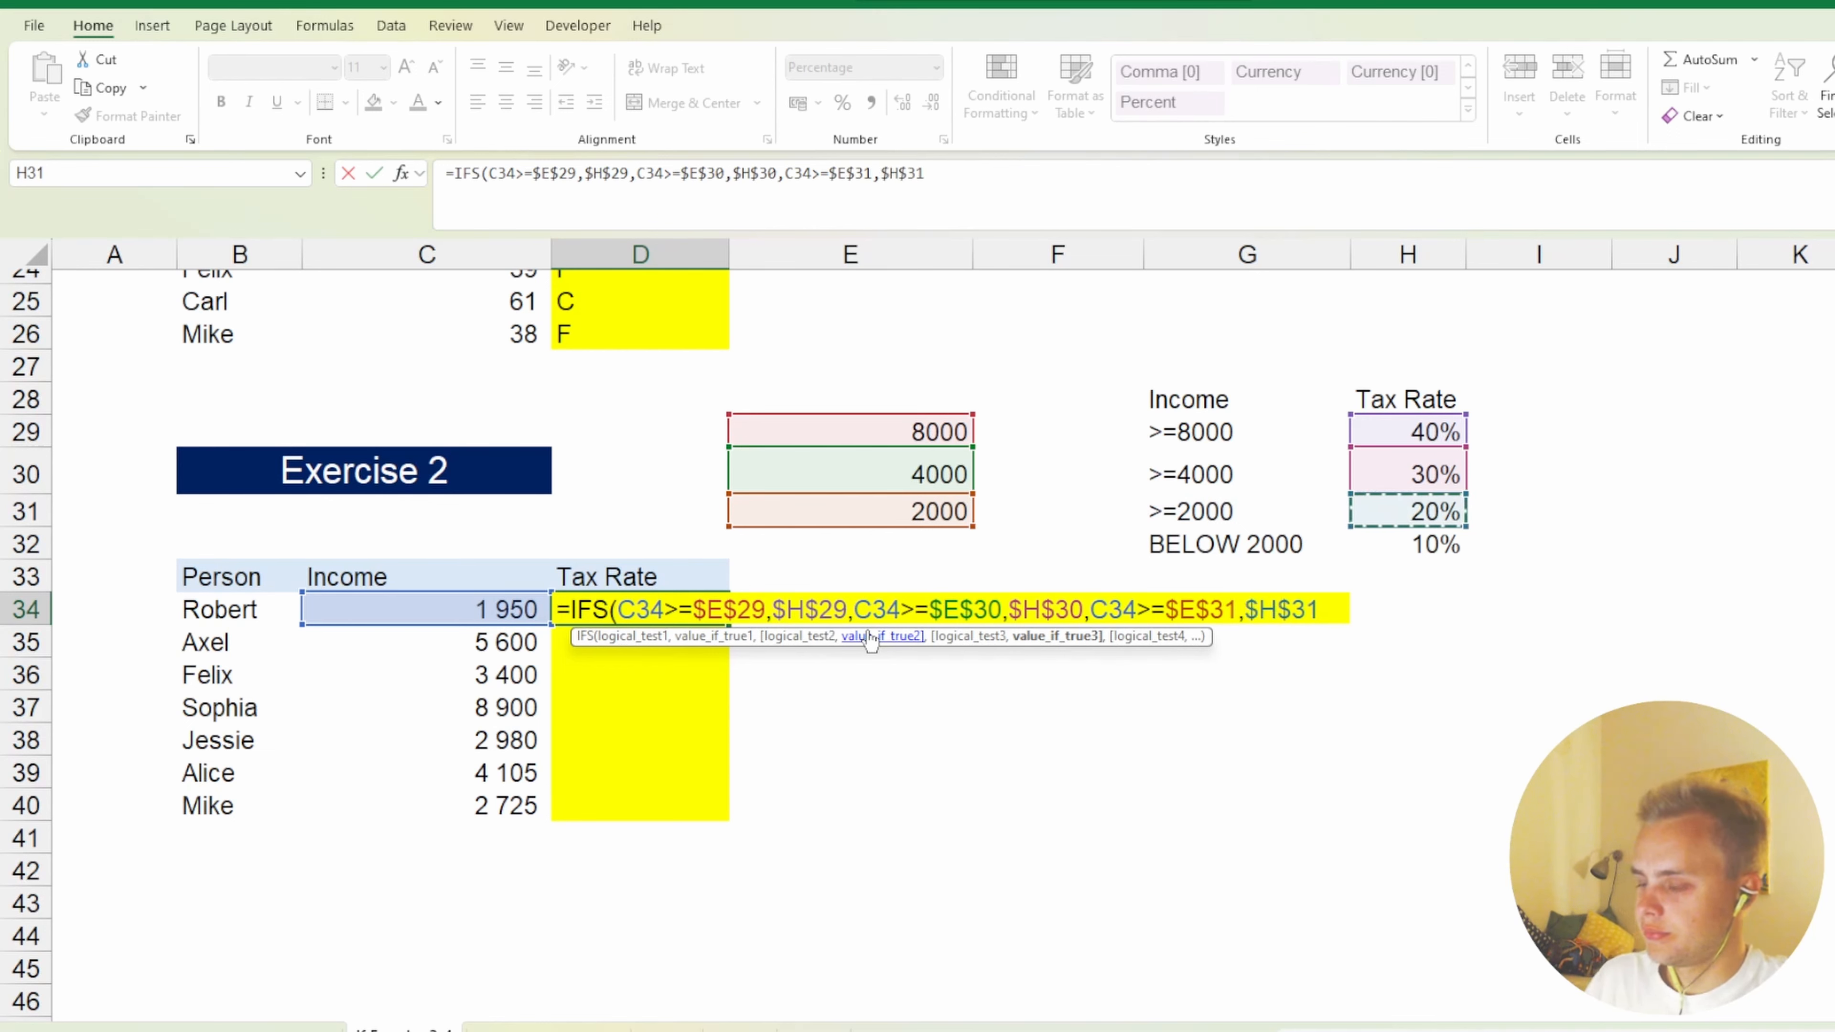
Finish the IFS formula with TRUE as the final test returning 10%, and enter it in D34.
{"action": "type", "text": ","}
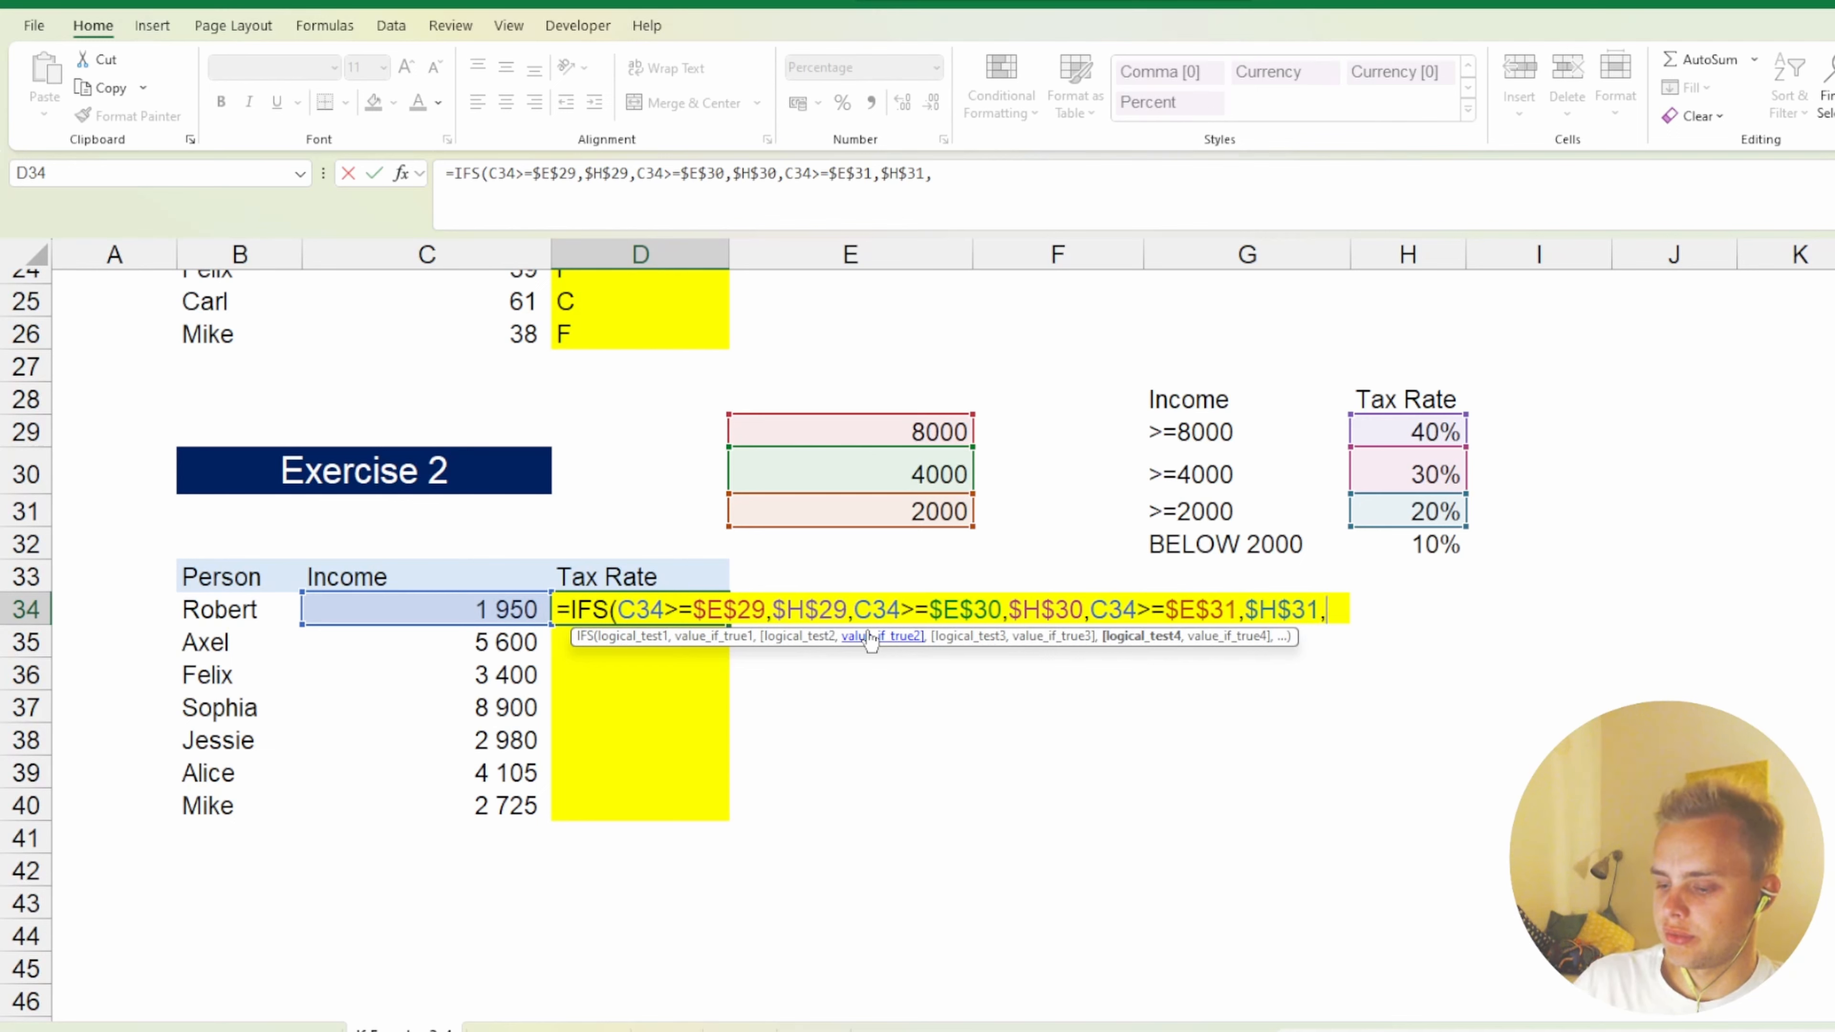
{"action": "type", "text": "TRUE"}
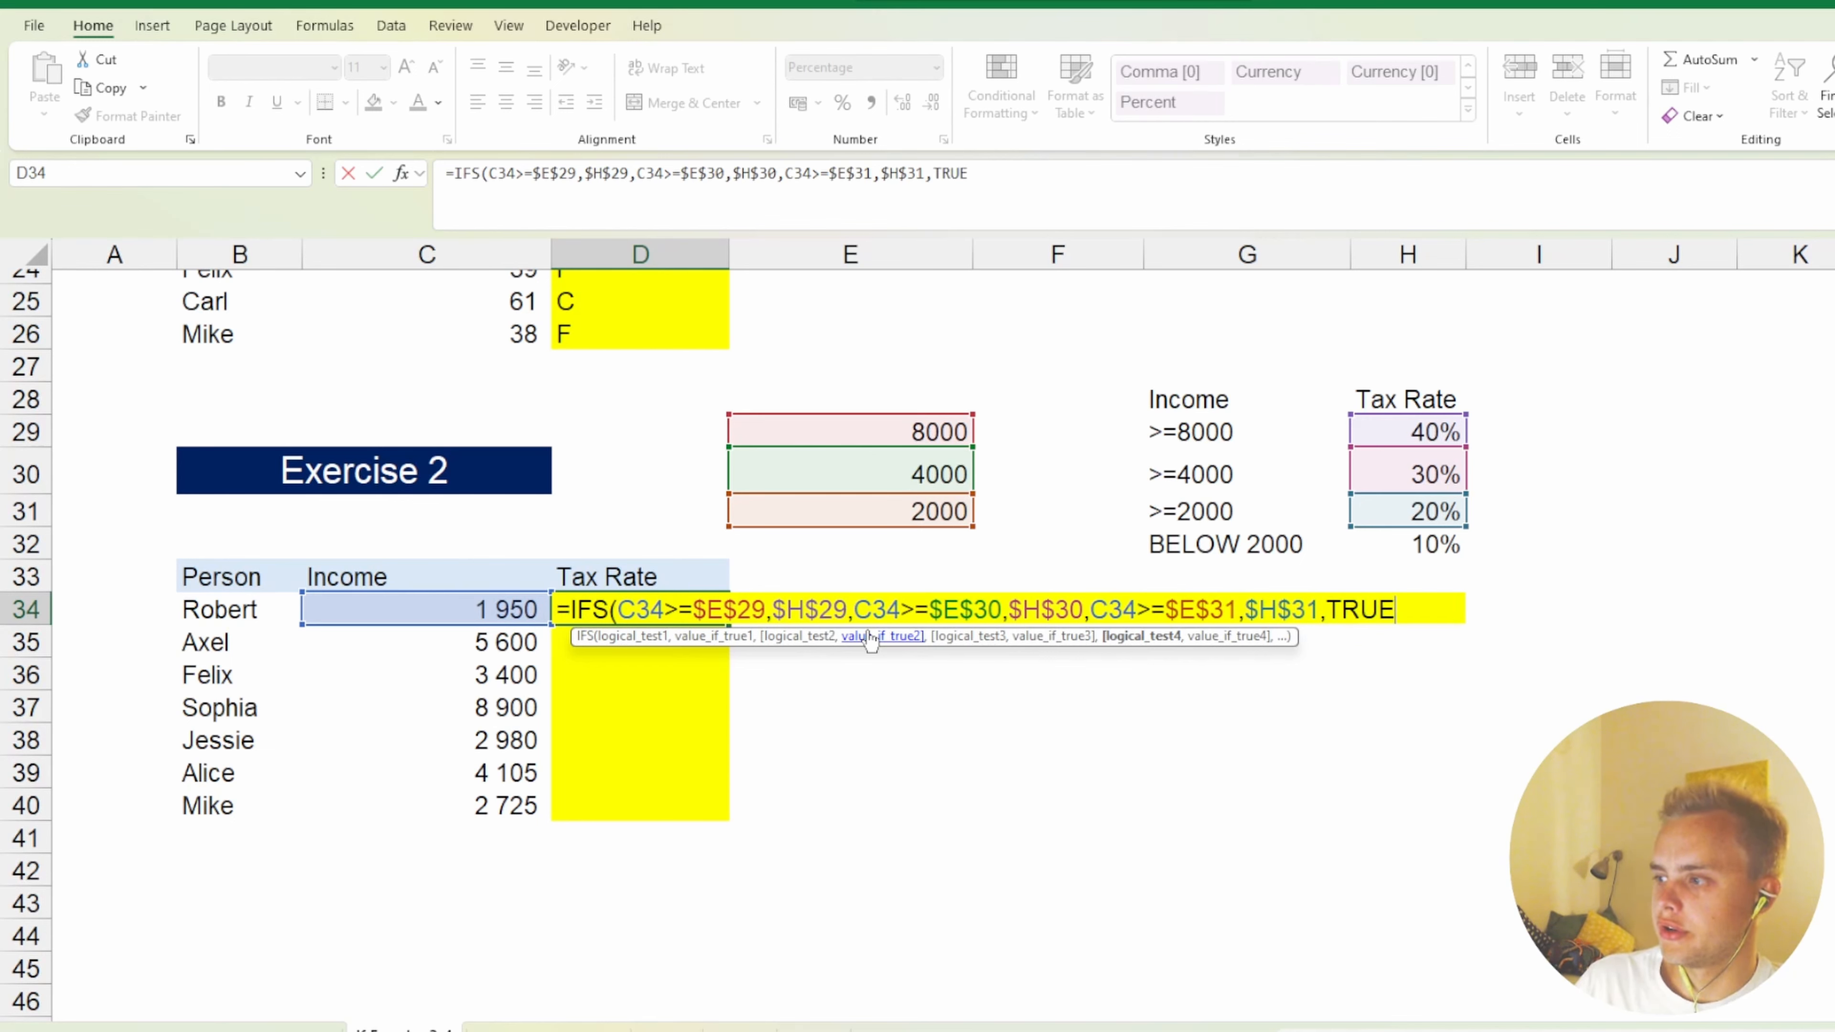
{"action": "type", "text": ","}
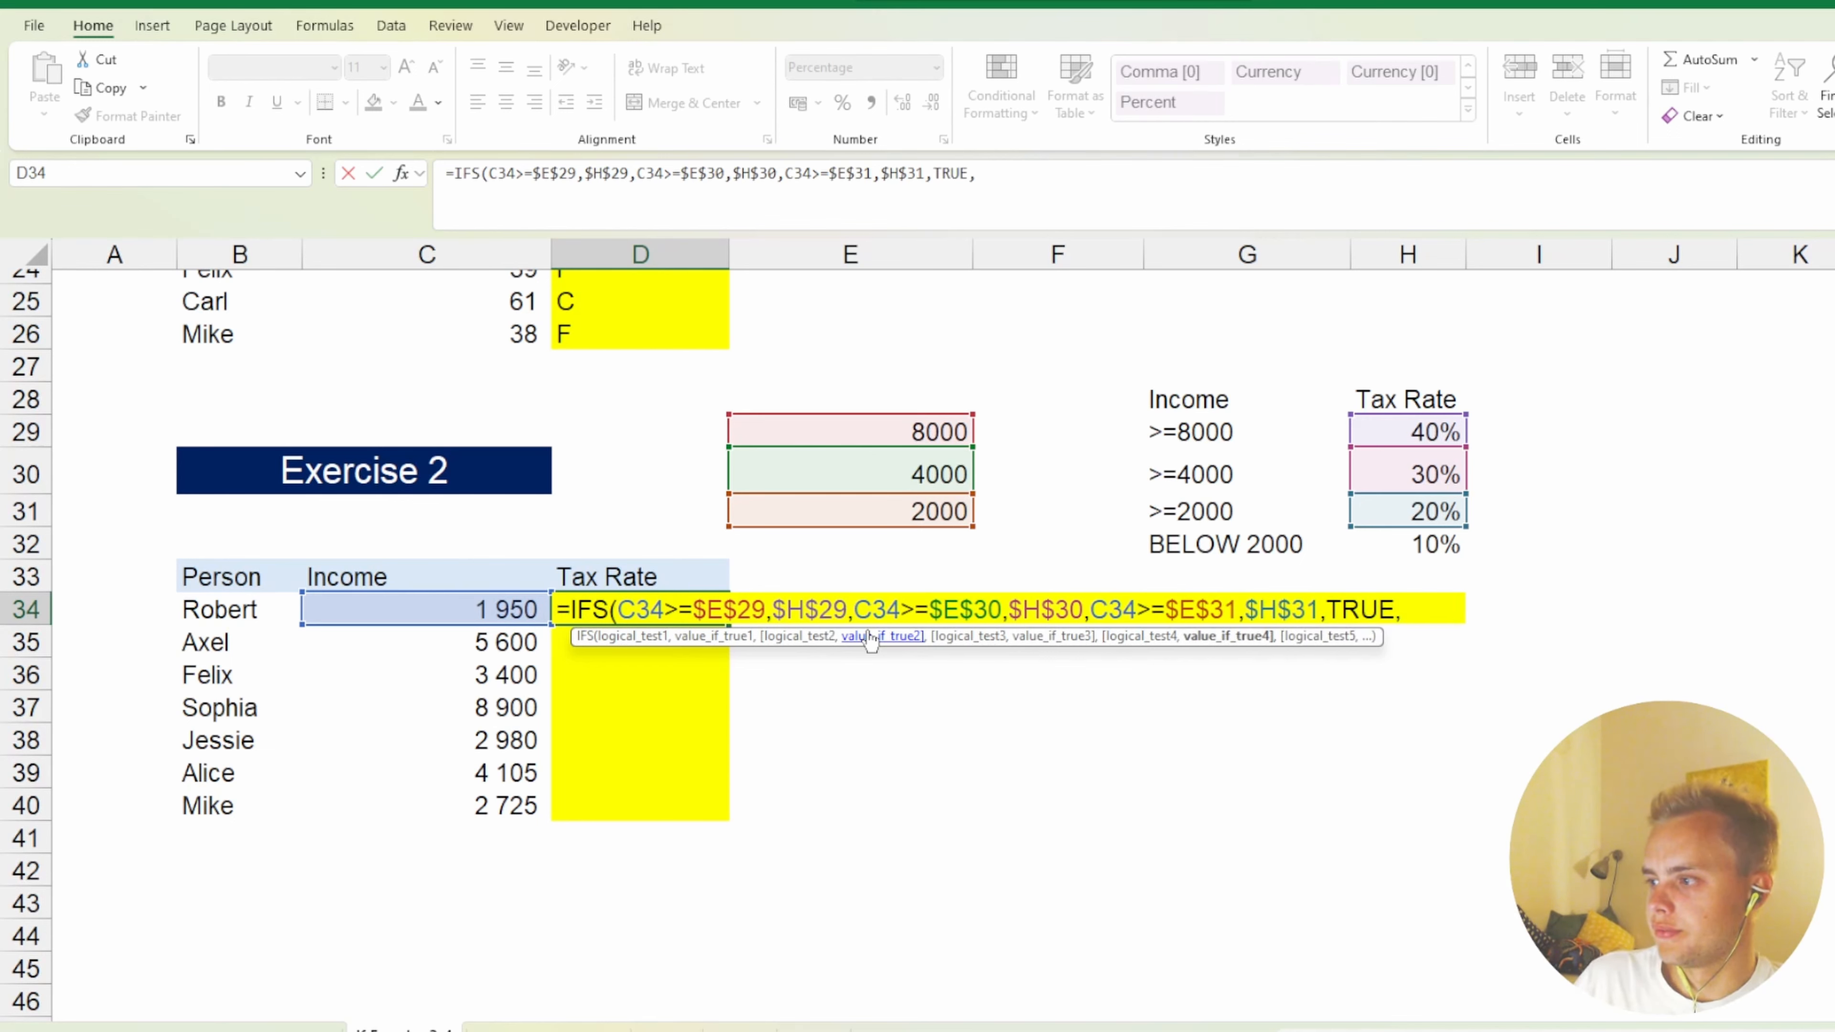
{"action": "type", "text": "\"10%)"}
{"action": "key", "text": "Return"}
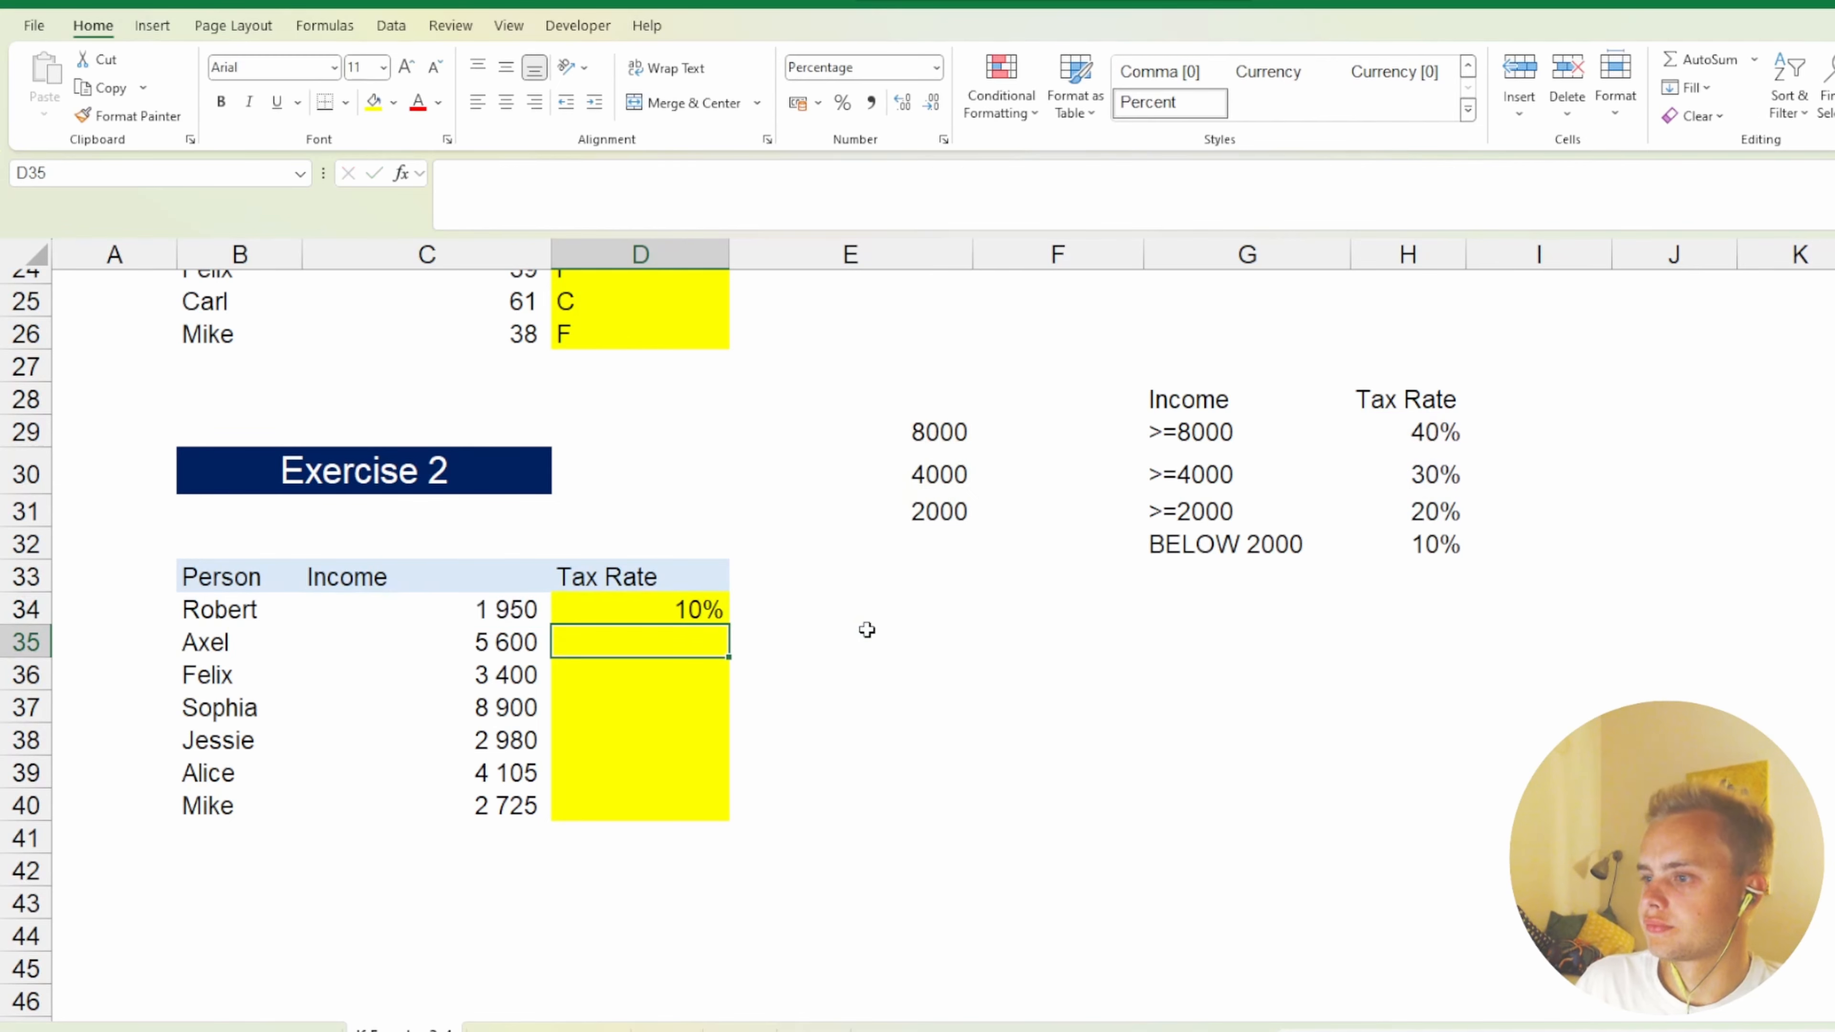
Copy the tax rate formula from D34 down to the remaining Tax Rate cells through D40.
{"action": "key", "text": "Up"}
{"action": "key", "text": "ctrl+c"}
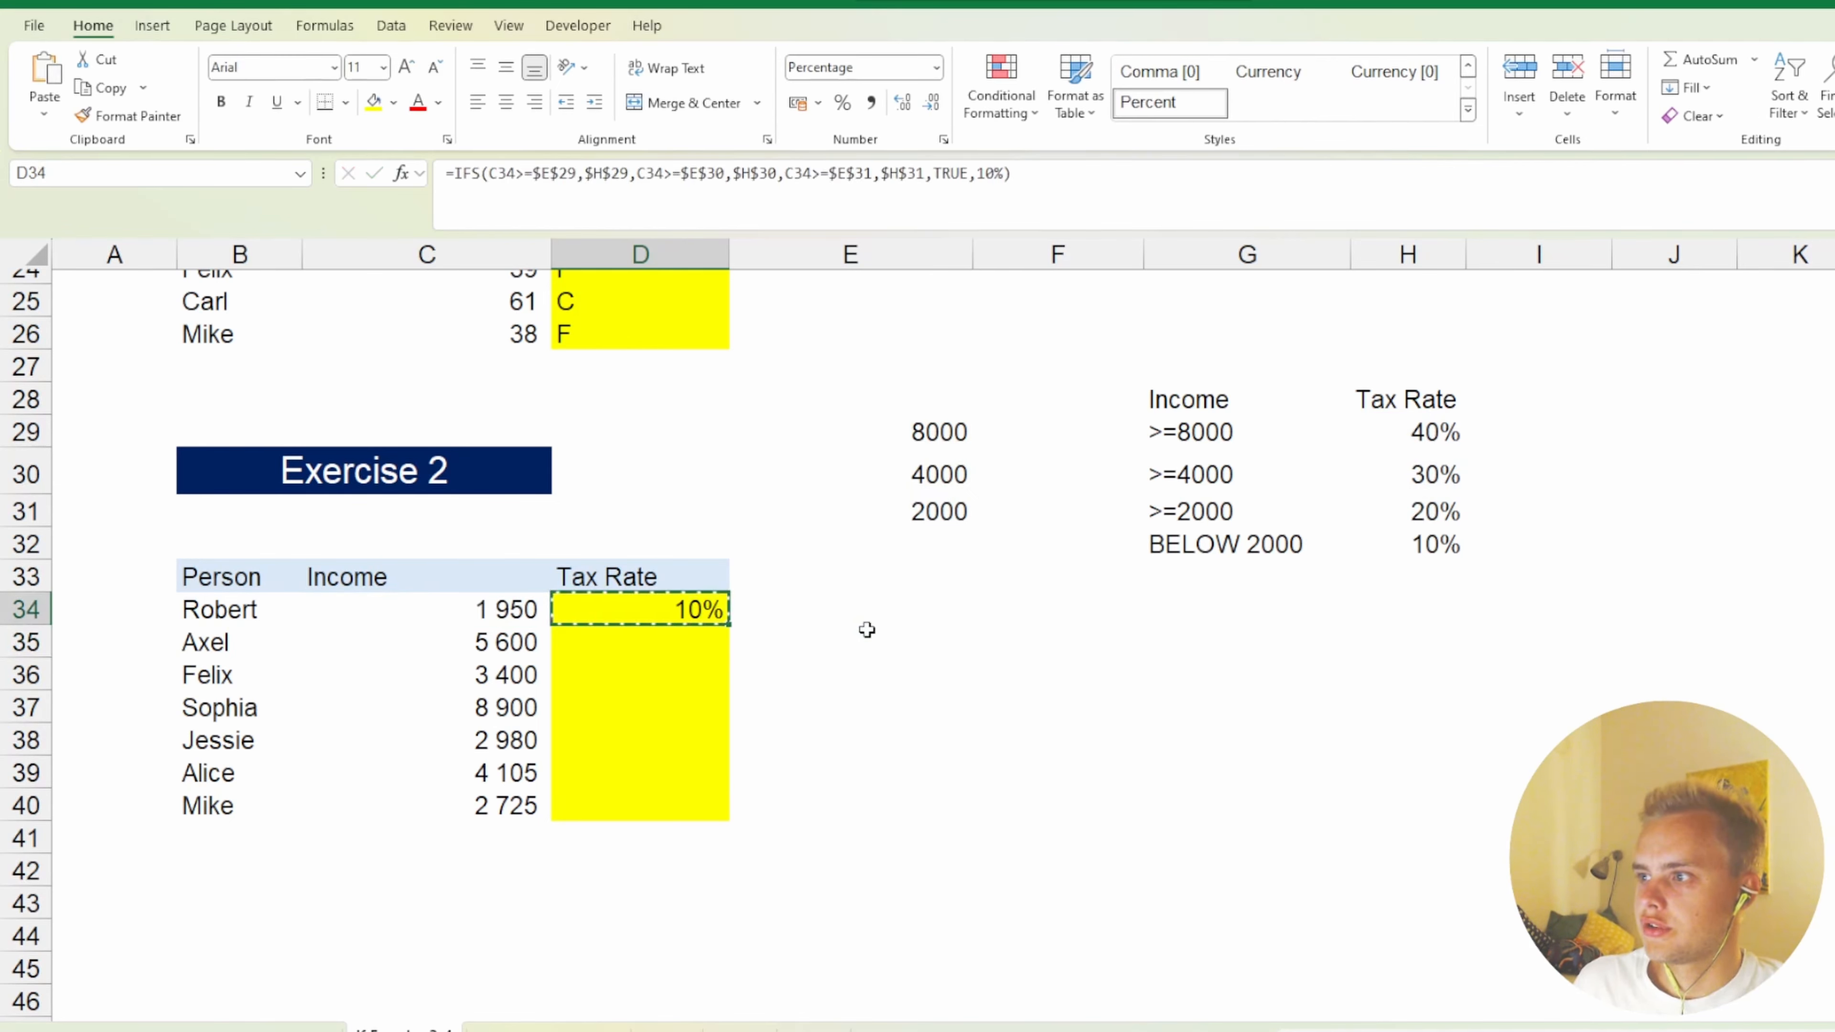
{"action": "key", "text": "shift+Down"}
{"action": "key", "text": "shift+Down"}
{"action": "key", "text": "shift+Down"}
{"action": "key", "text": "shift+Down"}
{"action": "key", "text": "shift+Down"}
{"action": "key", "text": "shift+Down"}
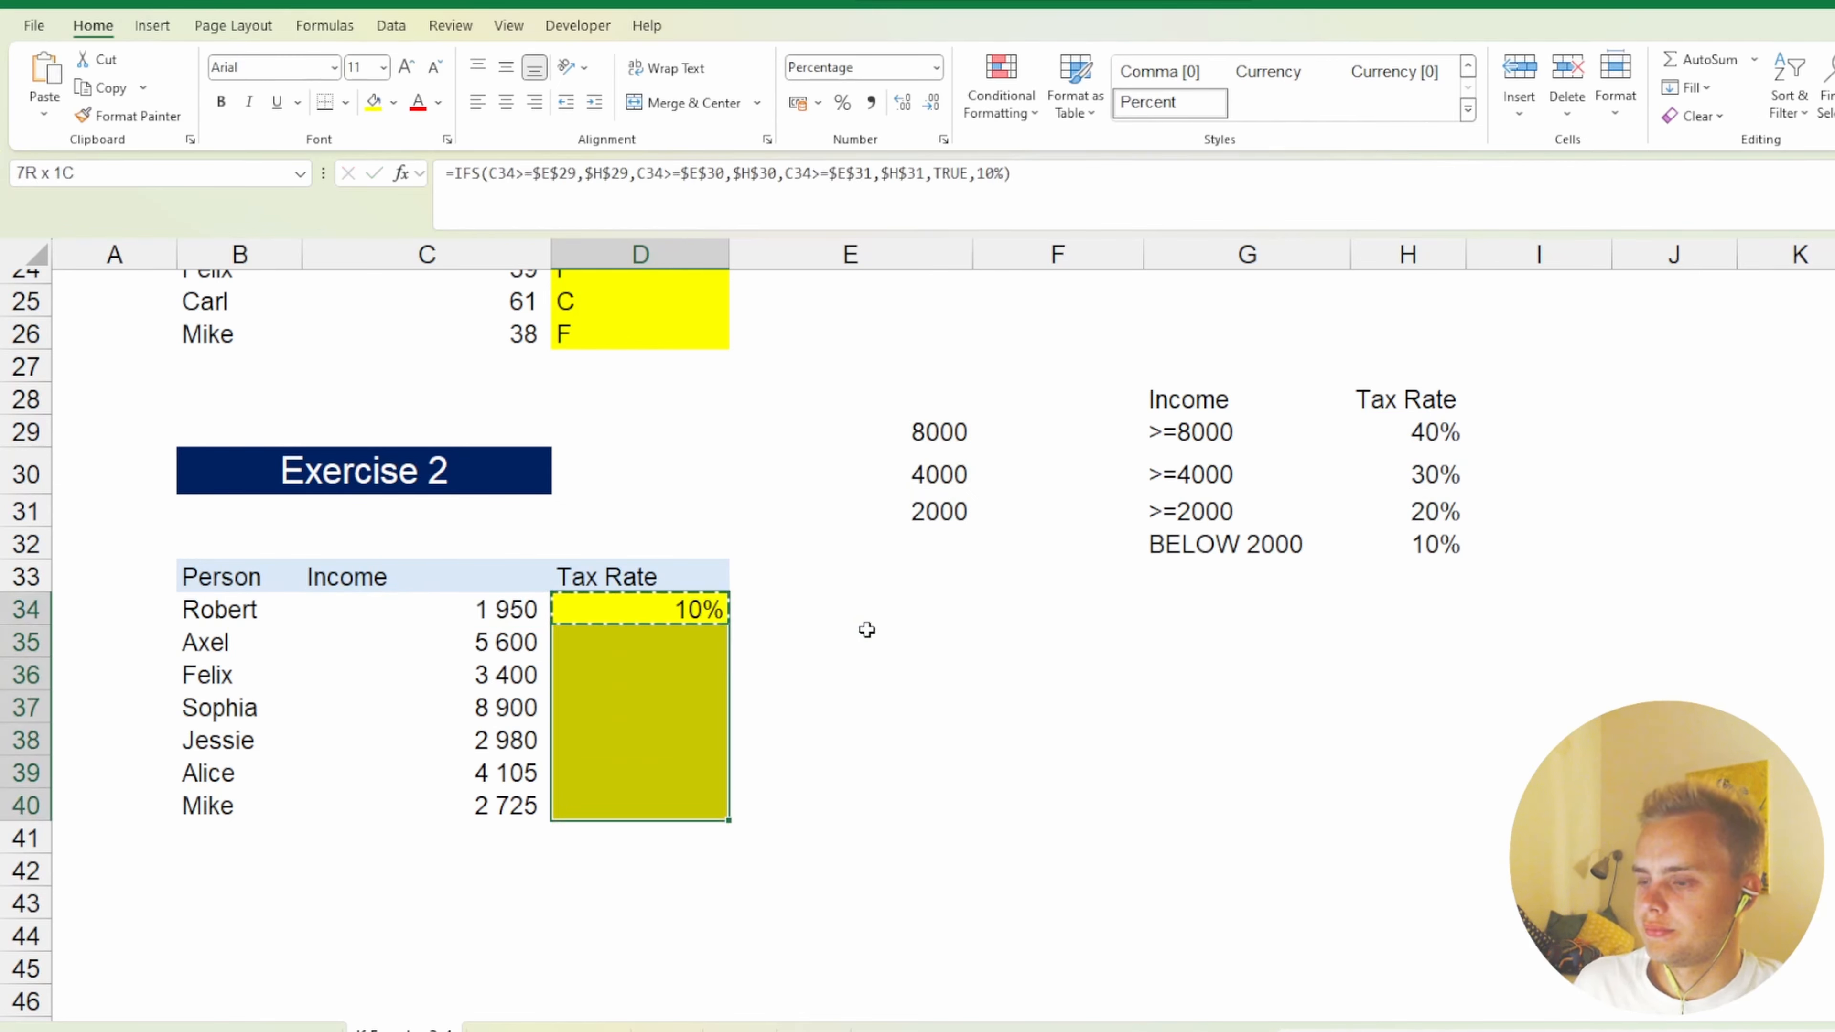
{"action": "key", "text": "ctrl+v"}
{"action": "key", "text": "Escape"}
Review the copied formulas in the Tax Rate column against the incomes beside them.
{"action": "key", "text": "Down"}
{"action": "key", "text": "Up"}
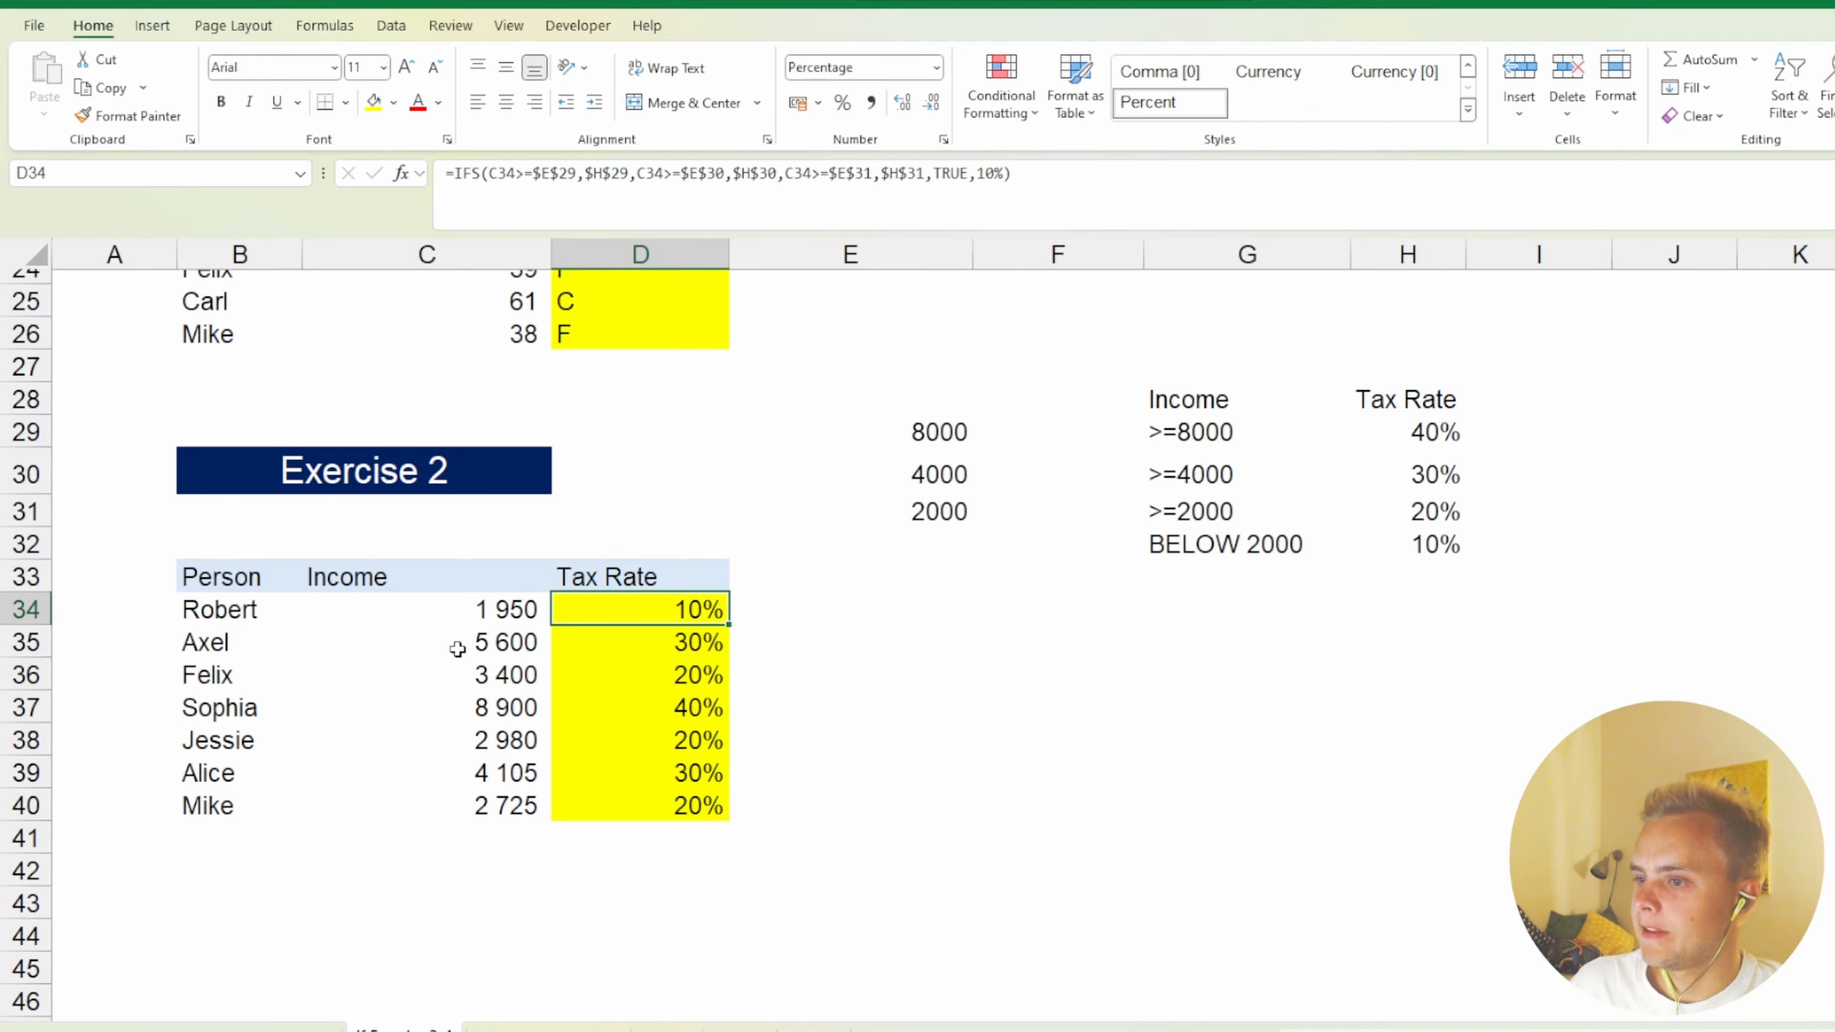
{"action": "left_click", "coordinate": [515, 618]}
{"action": "left_click", "coordinate": [649, 654]}
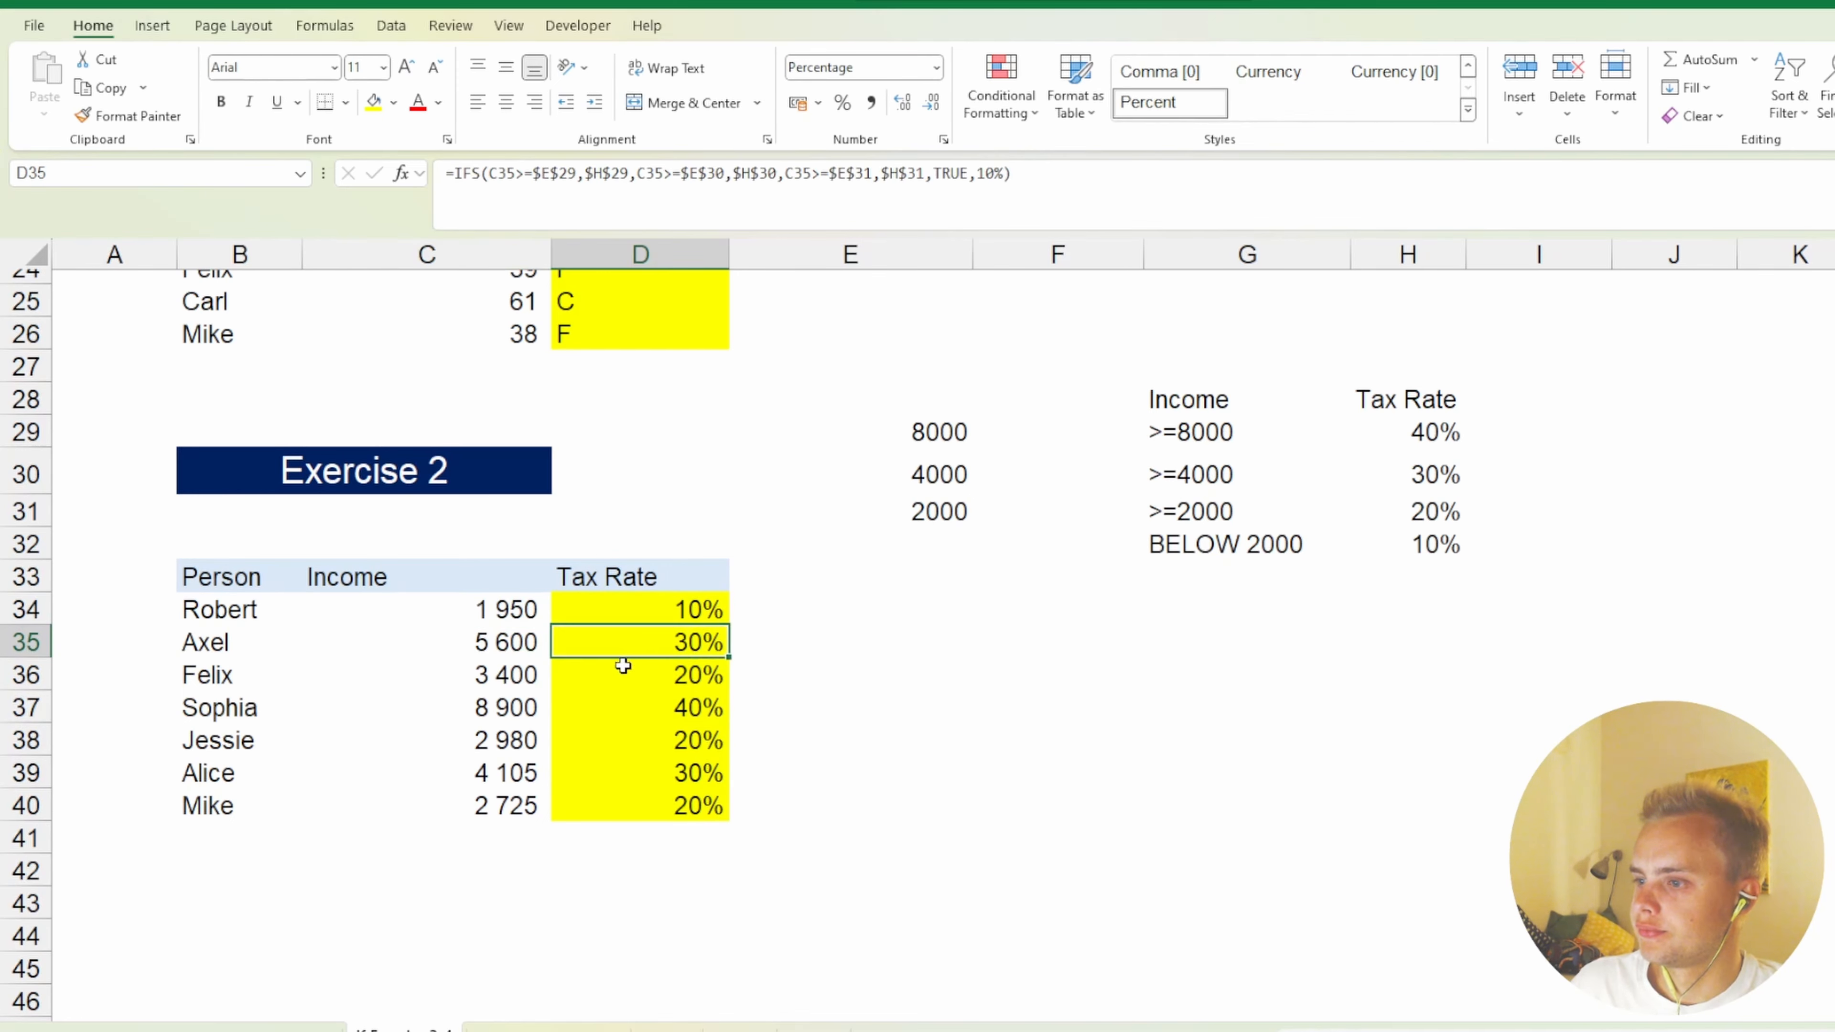
{"action": "left_click", "coordinate": [668, 719]}
{"action": "left_click", "coordinate": [674, 760]}
{"action": "left_click", "coordinate": [692, 807]}
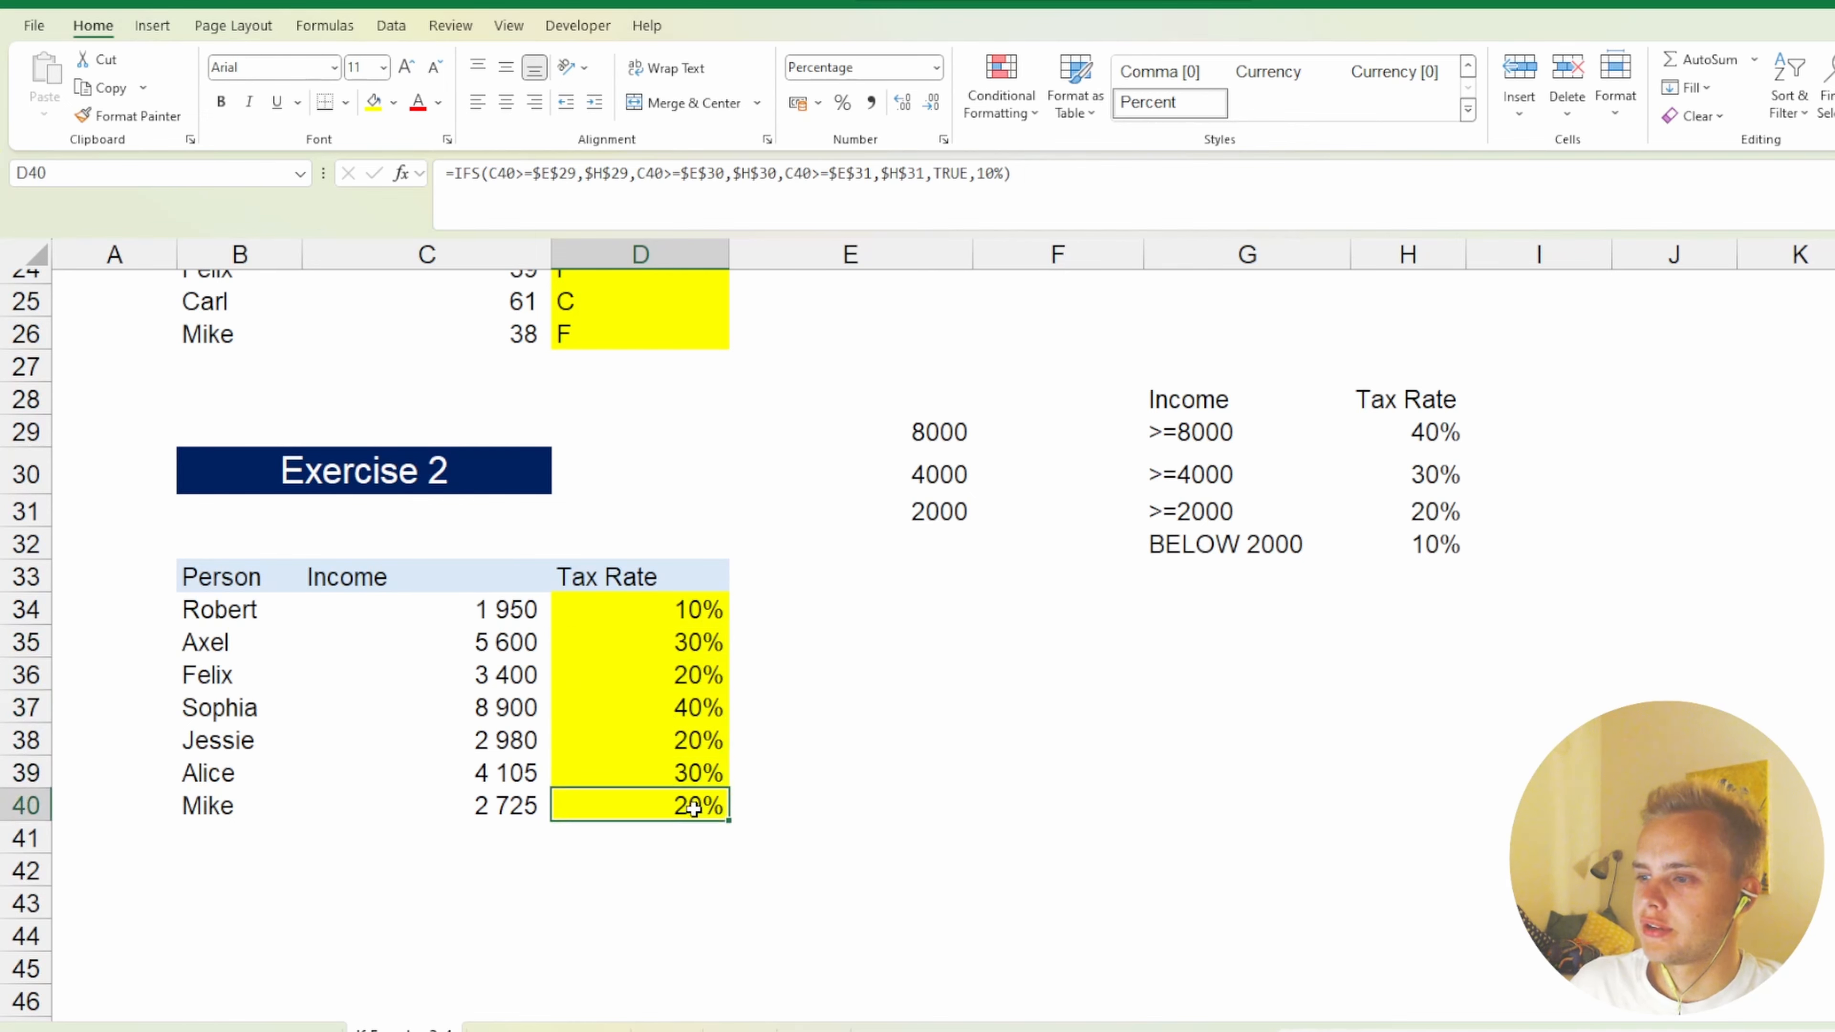
{"action": "left_click", "coordinate": [852, 681]}
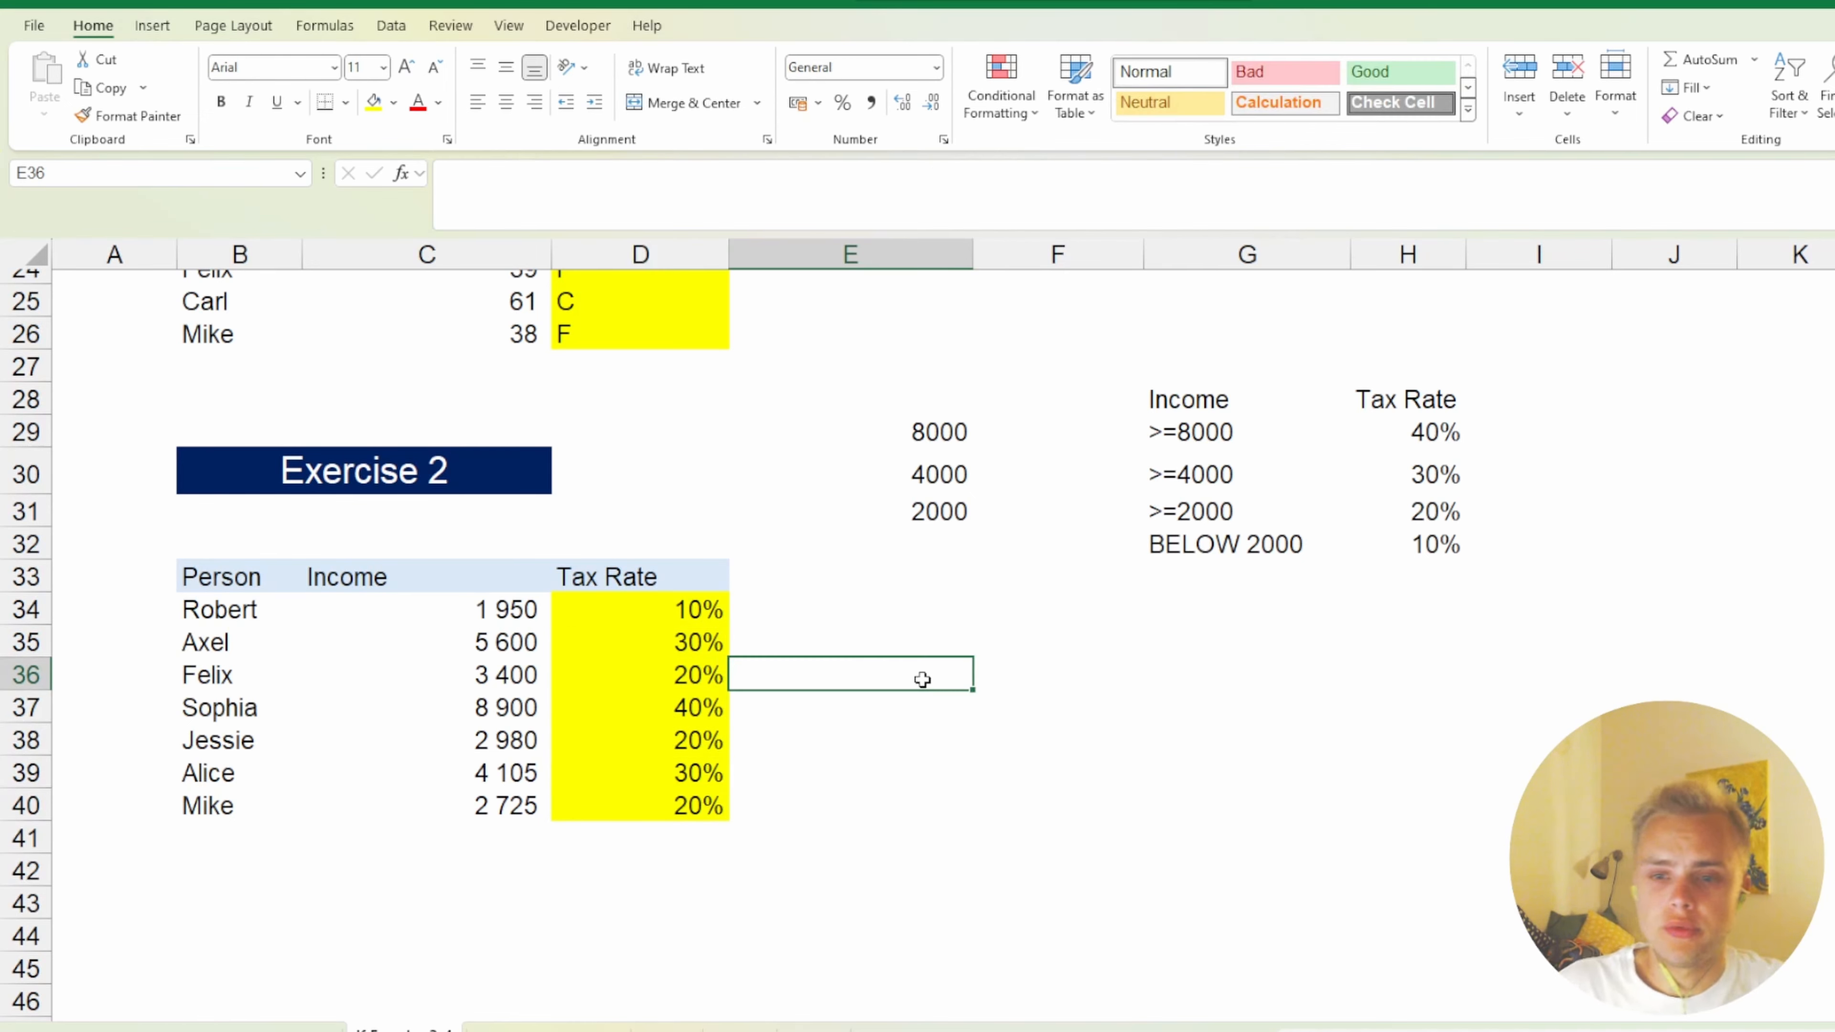